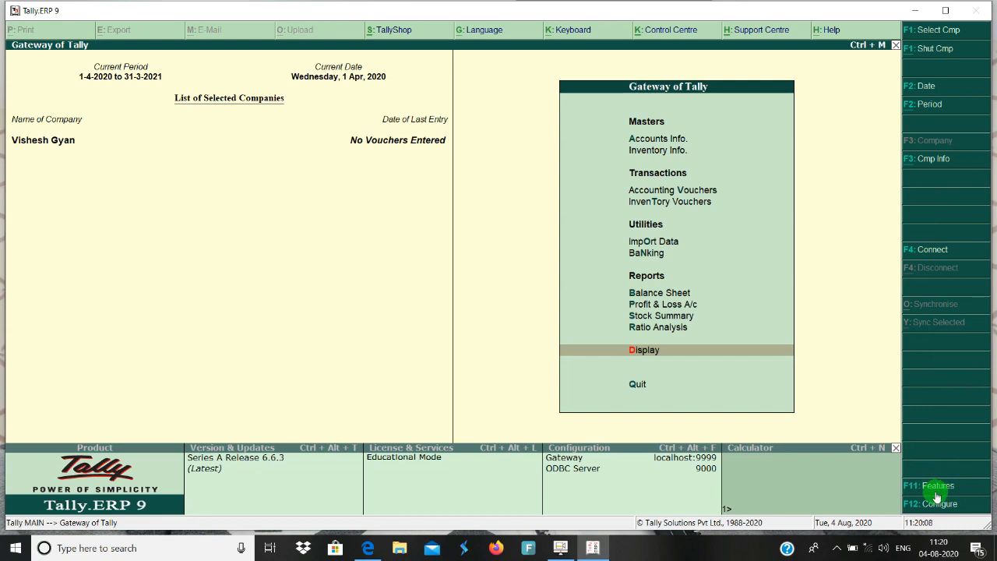
Step: Examine the bill-wise details settings in the company's accounting features, leaving them without making changes
left_click(937, 497)
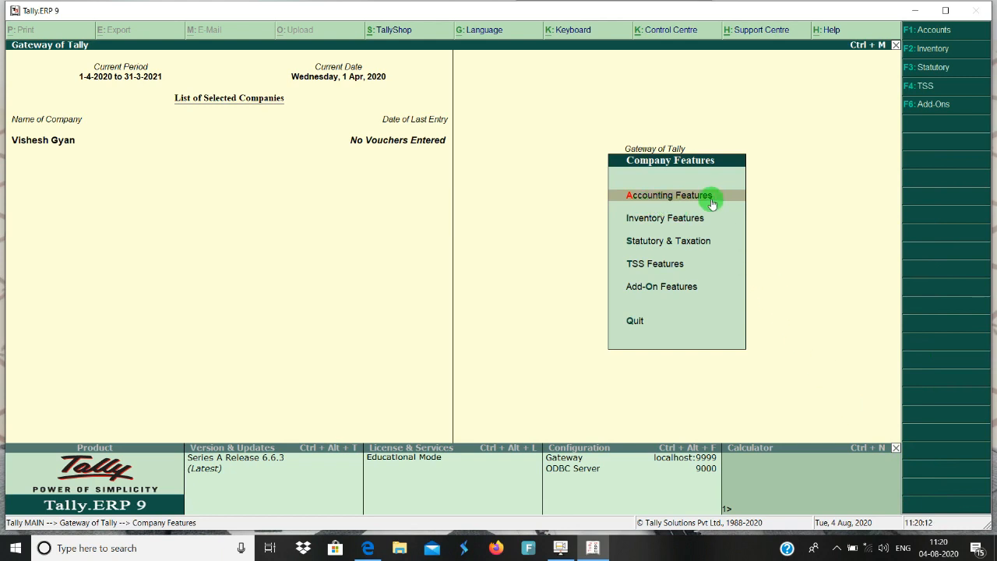
left_click(655, 196)
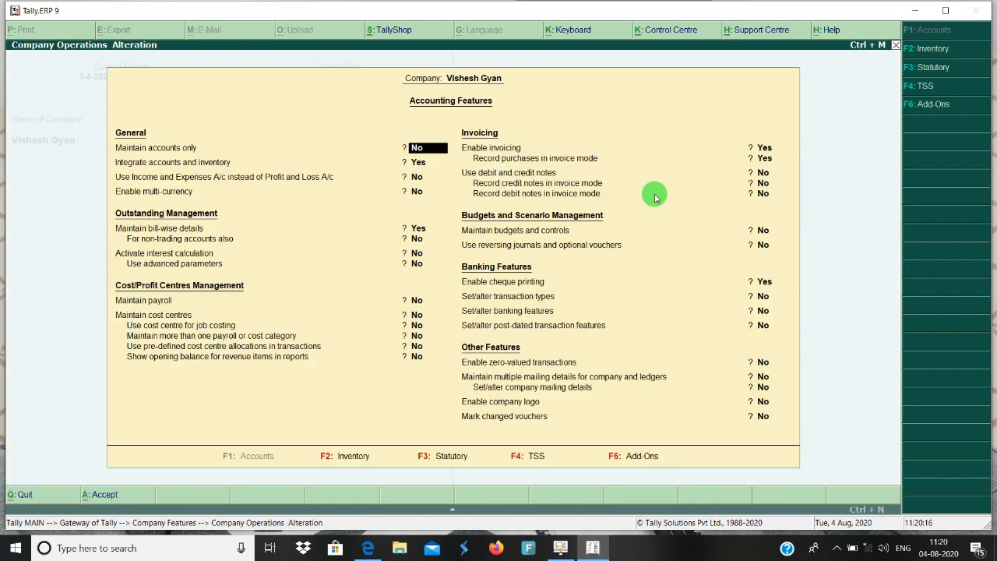
key("Return")
key("Return")
key("Return")
key("Return")
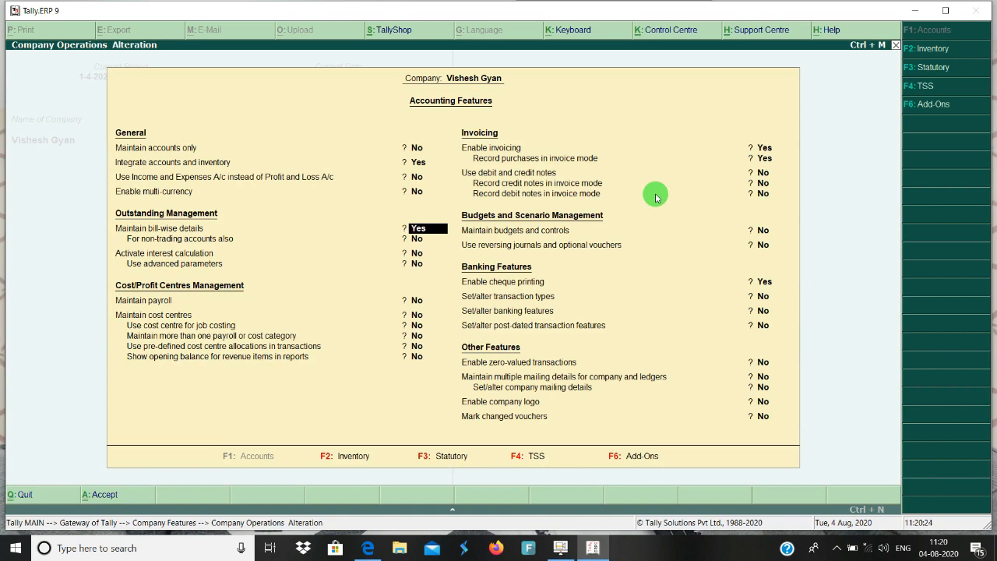
key("Return")
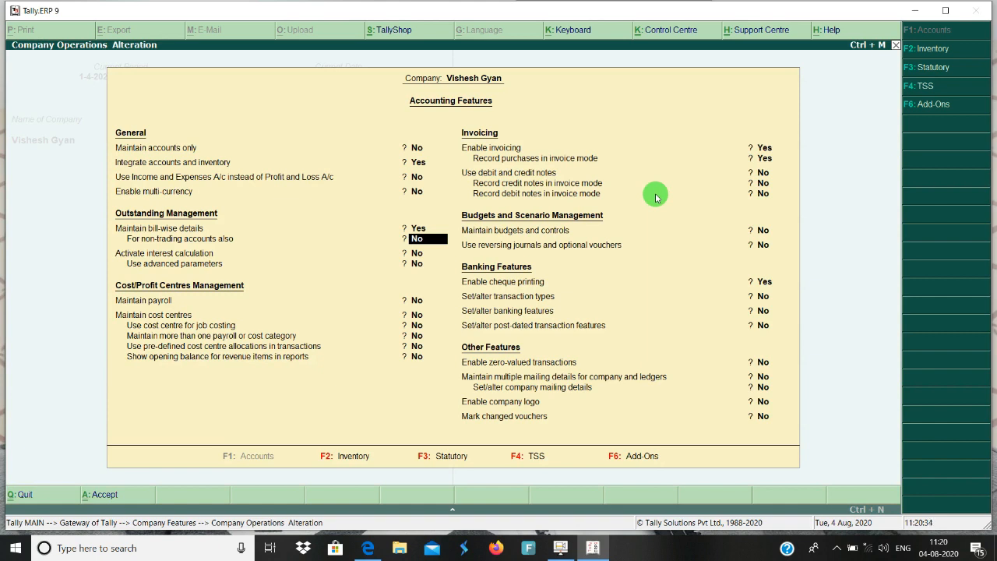
key("Escape")
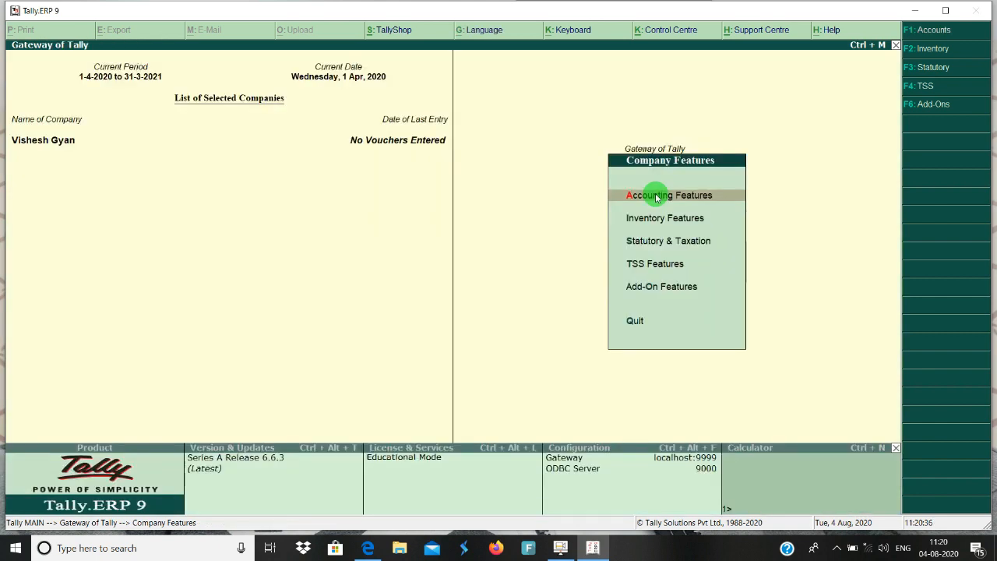
key("Escape")
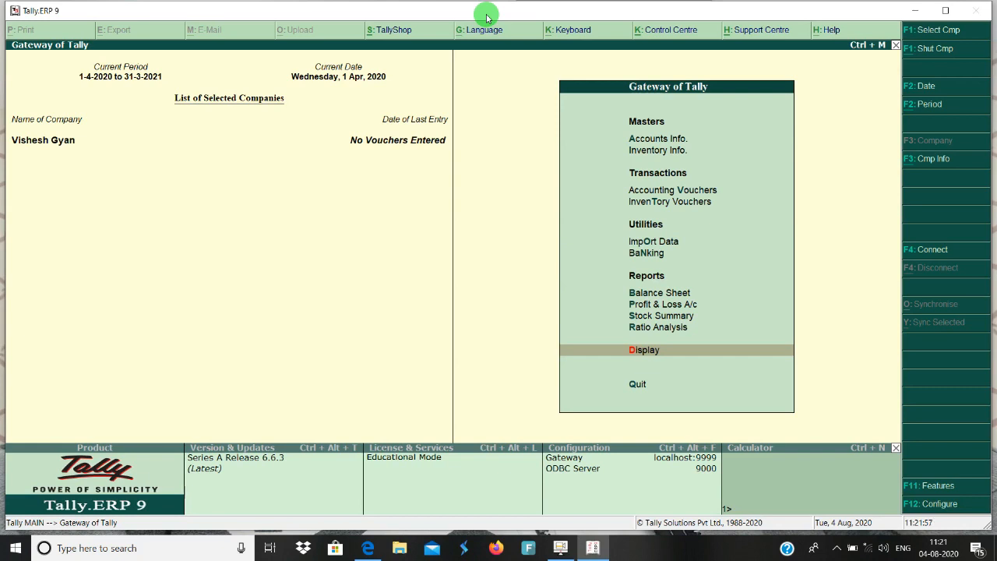
Step: Start a new single ledger and name it Ram Hardware
key("a")
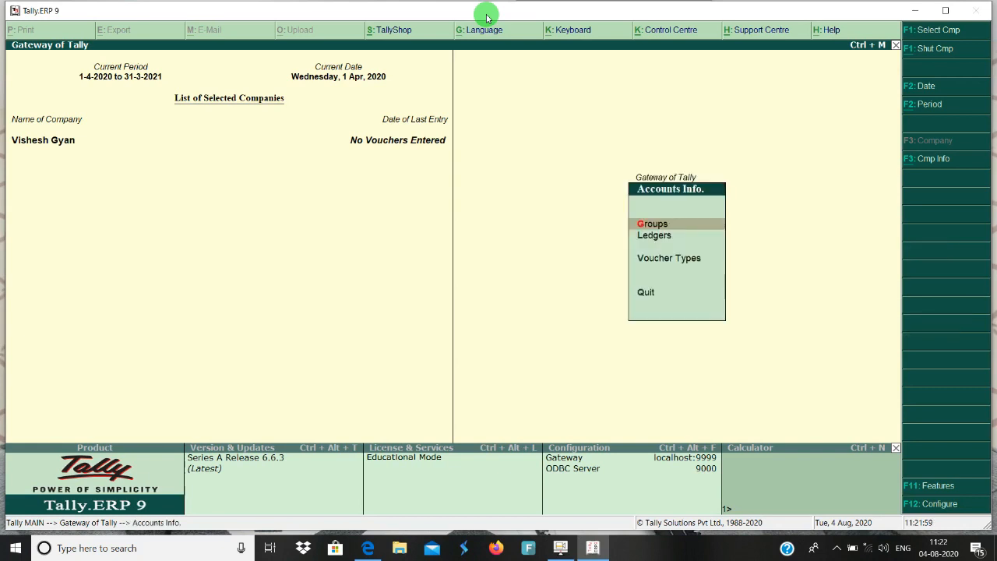
key("Down")
key("Return")
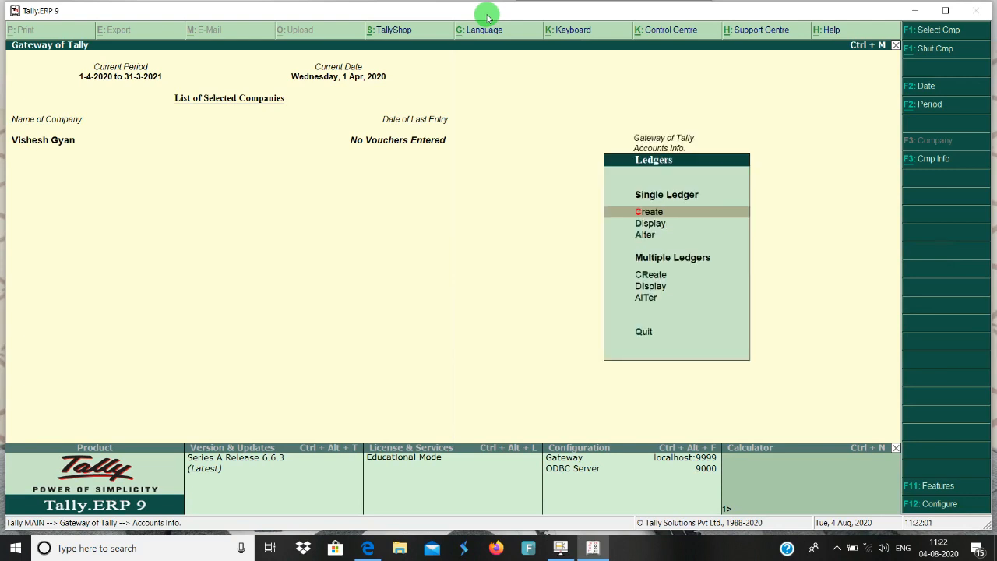
key("Return")
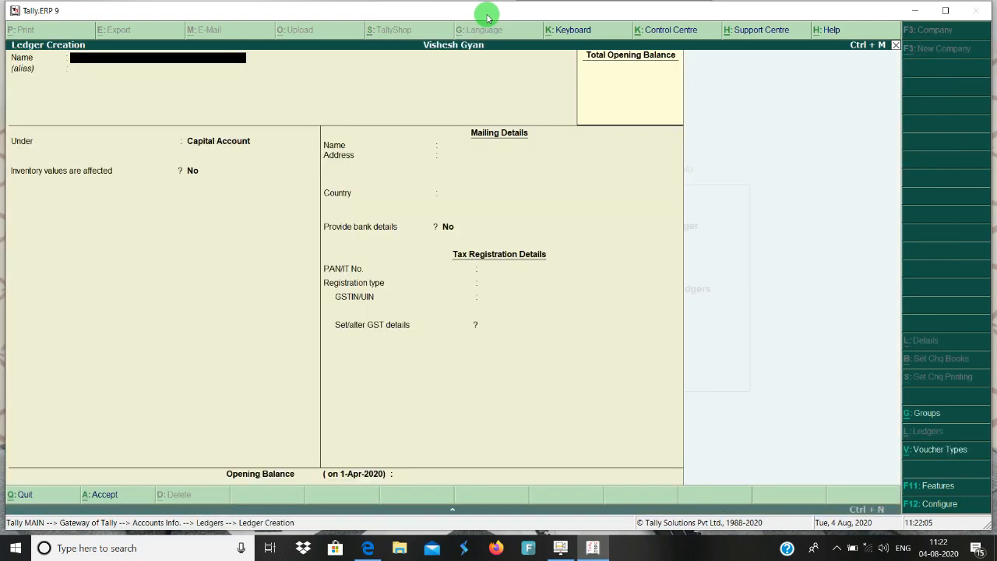
type("Ram")
key("Return")
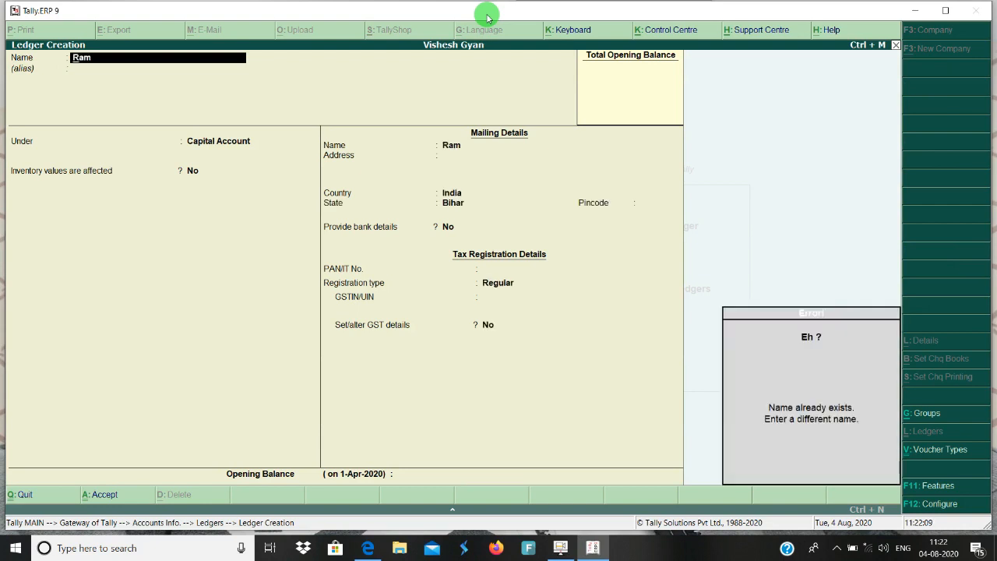
key("BackSpace")
type("Ram")
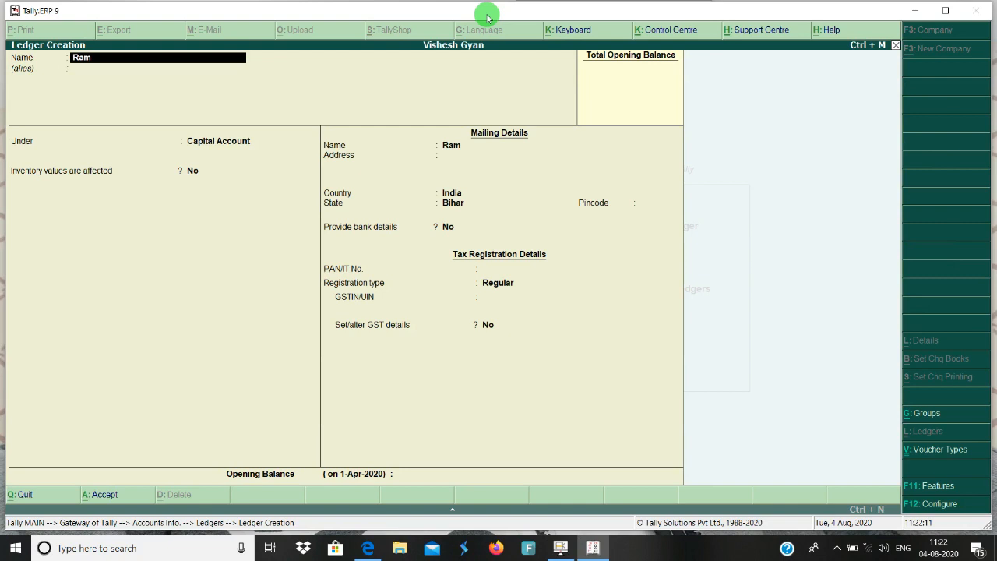
type(" Hardware")
key("Return")
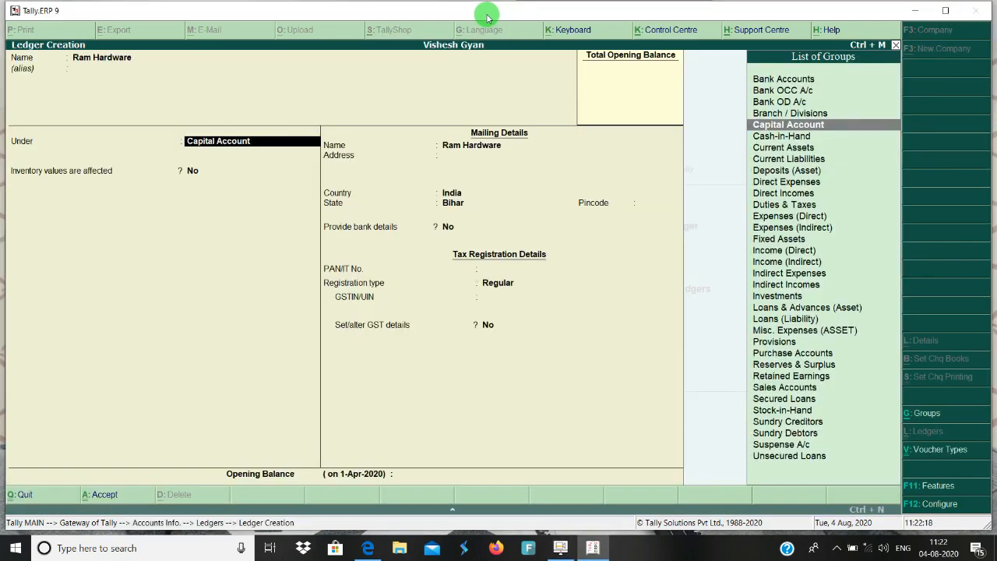
Step: Place the ledger under Sundry Debtors, set Maintain balances bill-by-bill to Yes, and save it
type("Su")
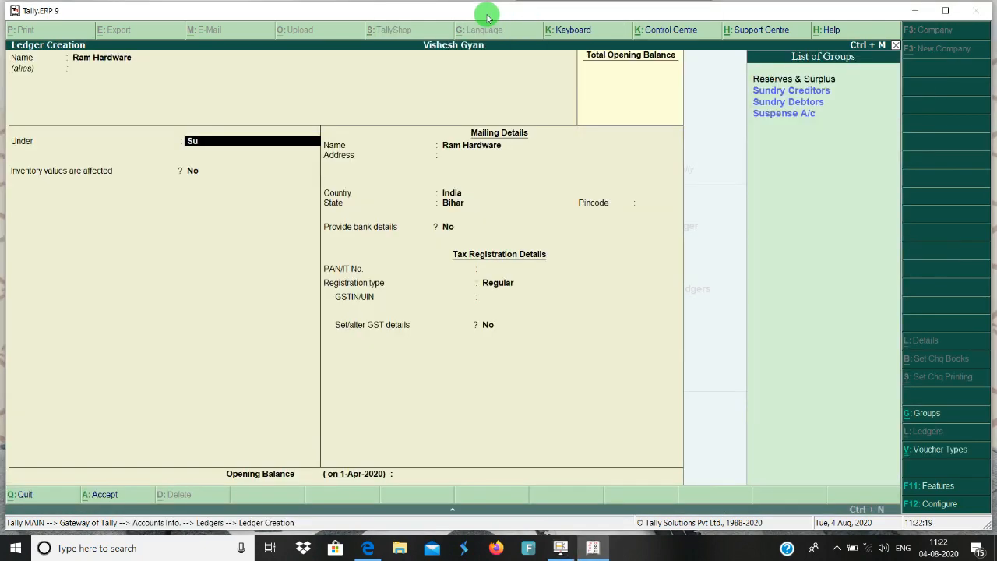
key("Down")
key("Down")
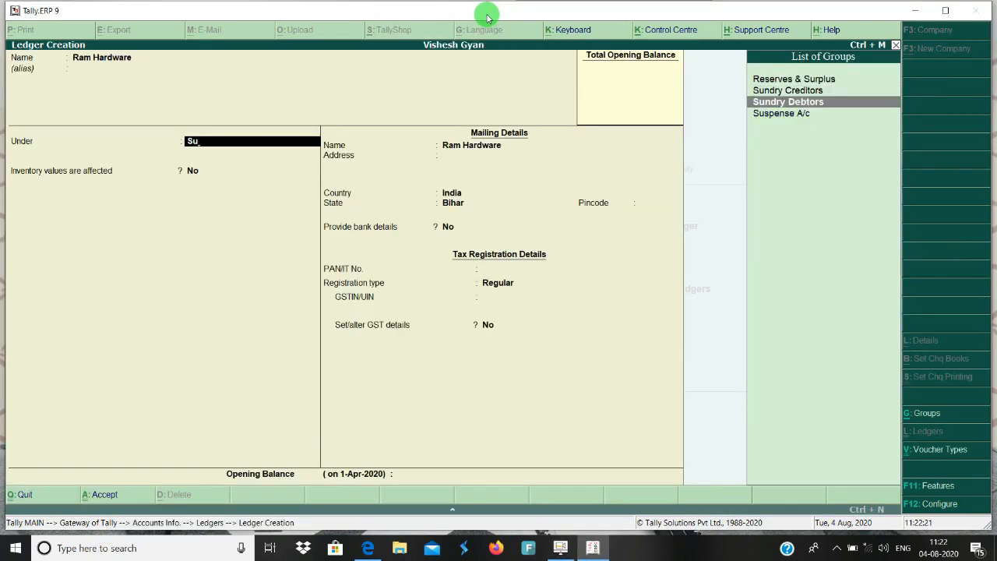
key("Return")
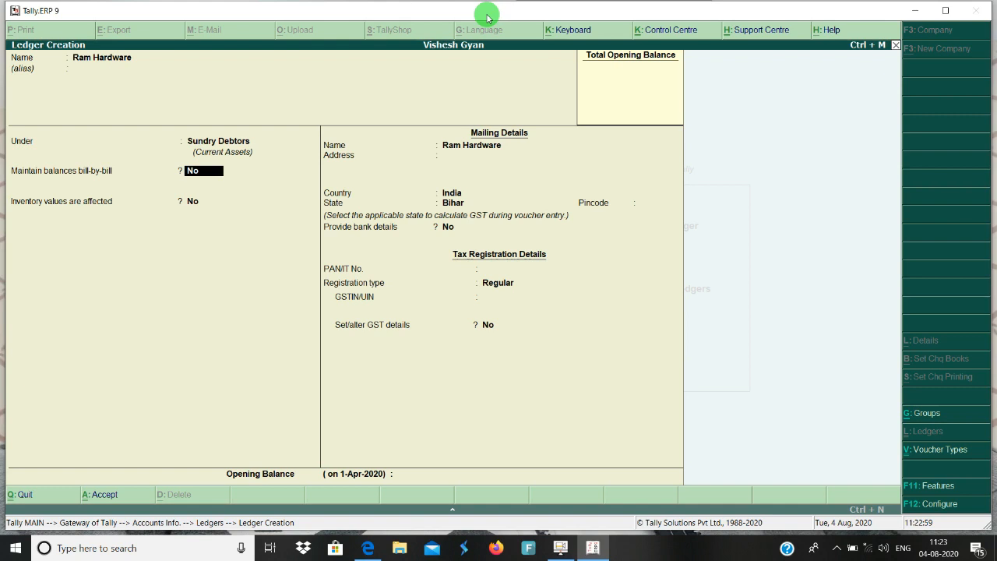
type("y")
key("Return")
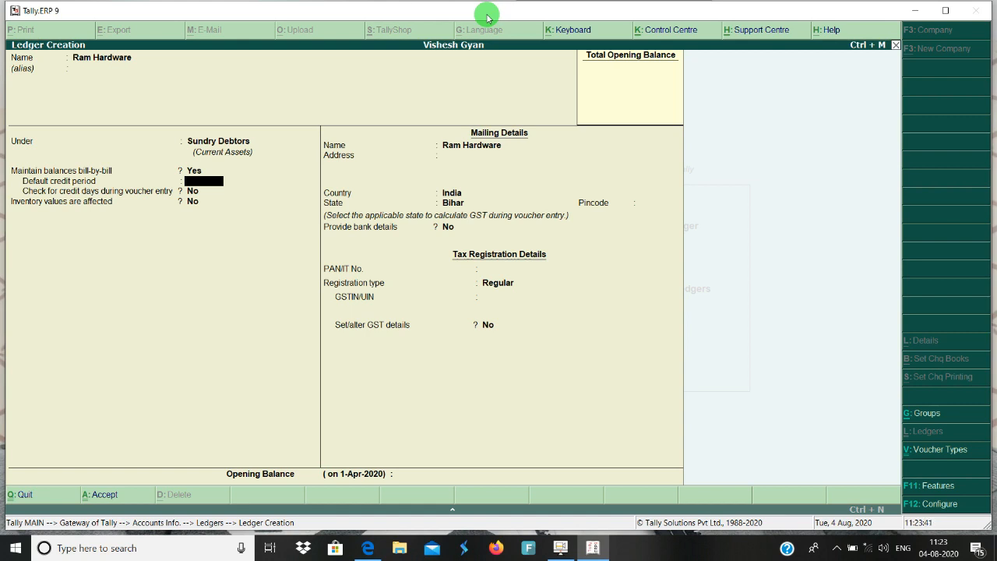
key("ctrl+a")
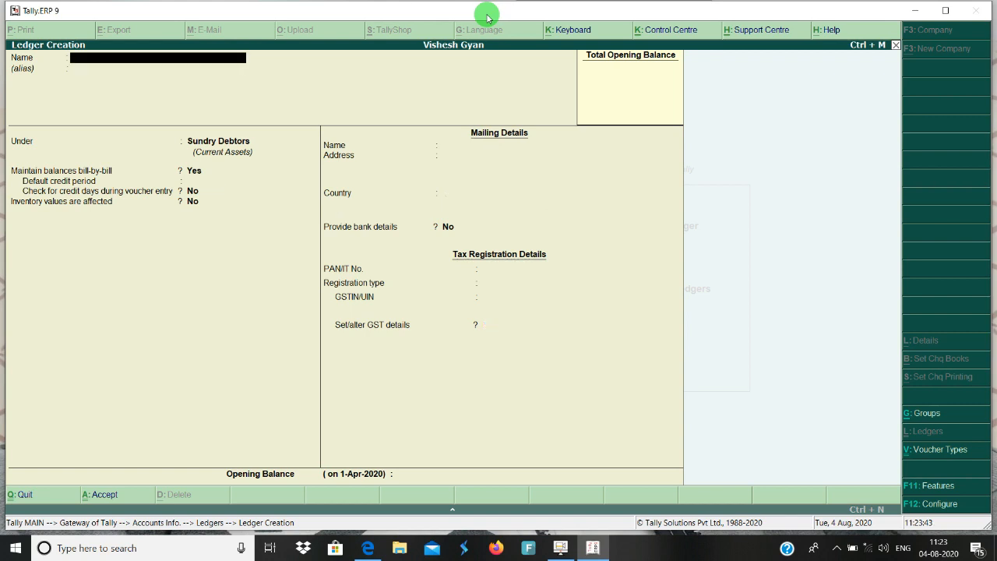
Step: Create a ledger named Shyam Hardware under Sundry Creditors with bill-by-bill balances, save it and return to the Gateway of Tally
type("Shyam Hardware")
key("Return")
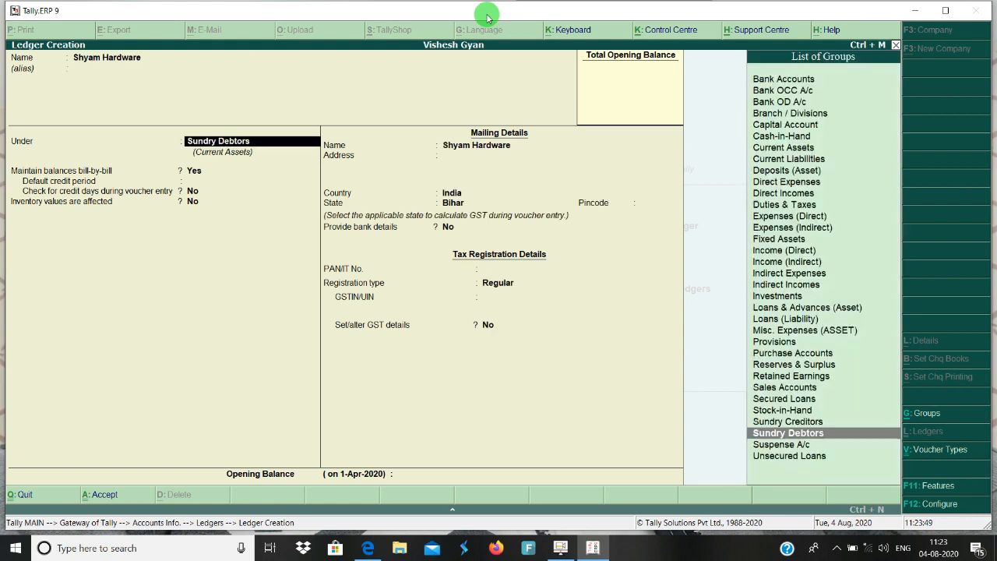
key("Return")
key("BackSpace")
type("Su")
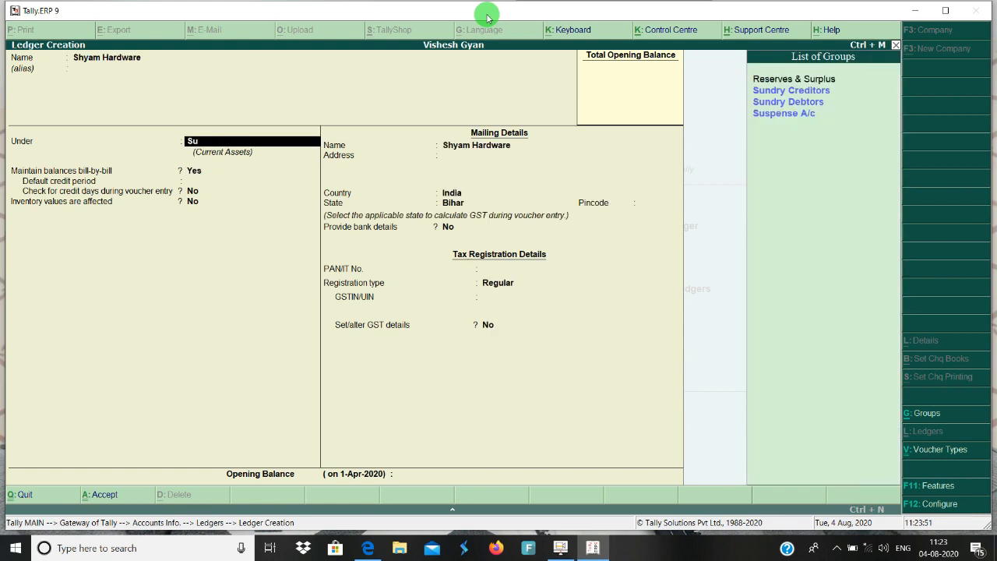
key("Down")
key("Return")
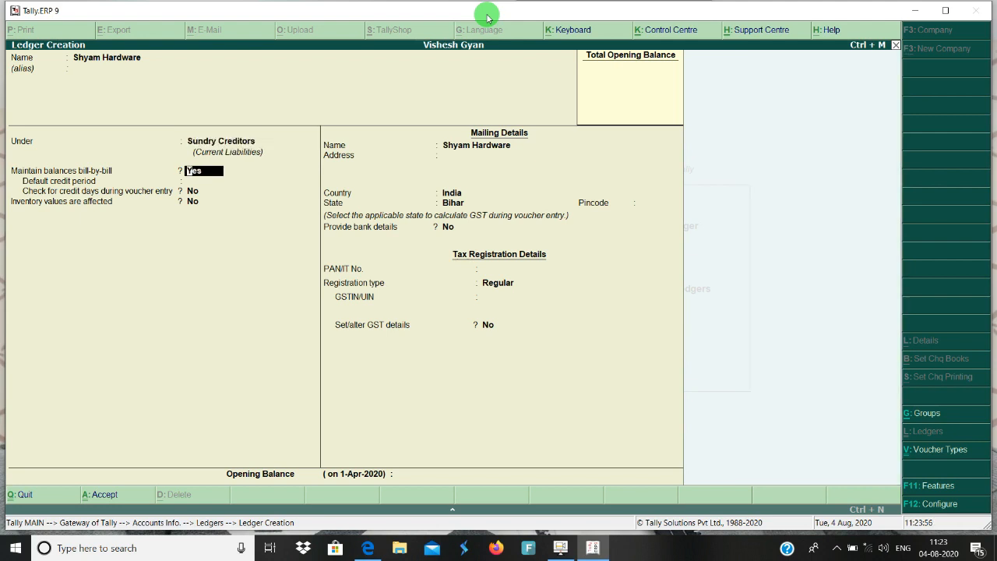
key("ctrl+a")
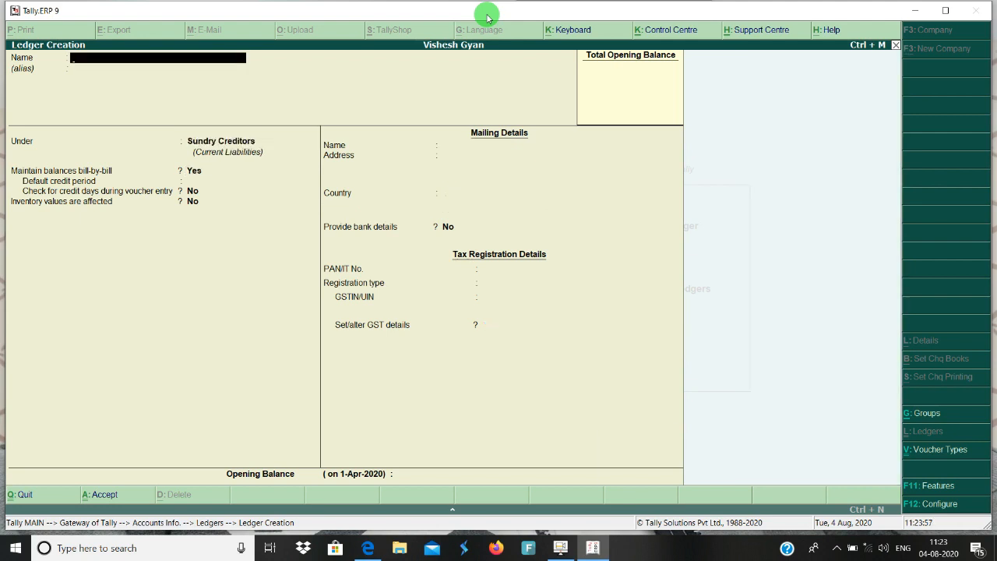
key("Escape")
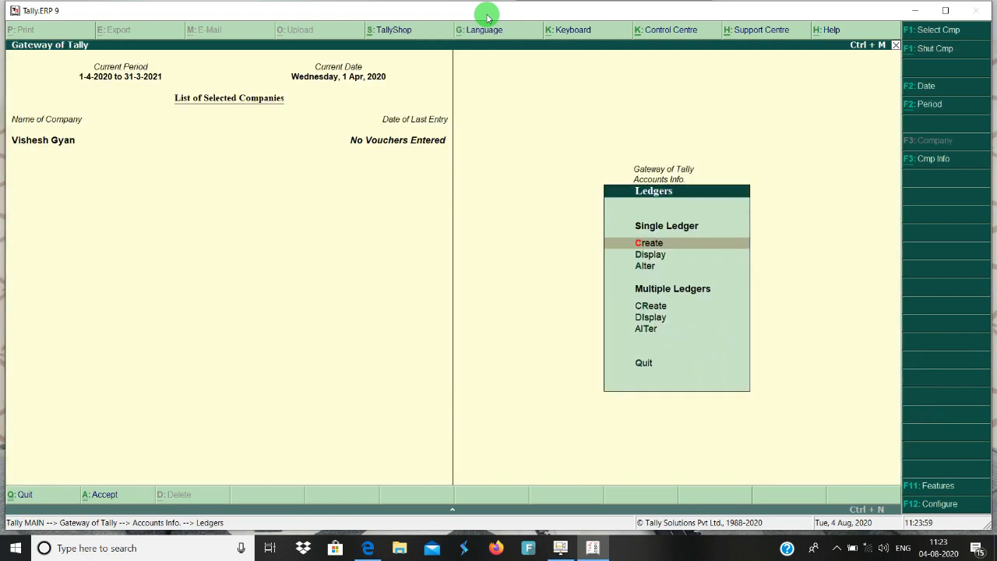
key("Escape")
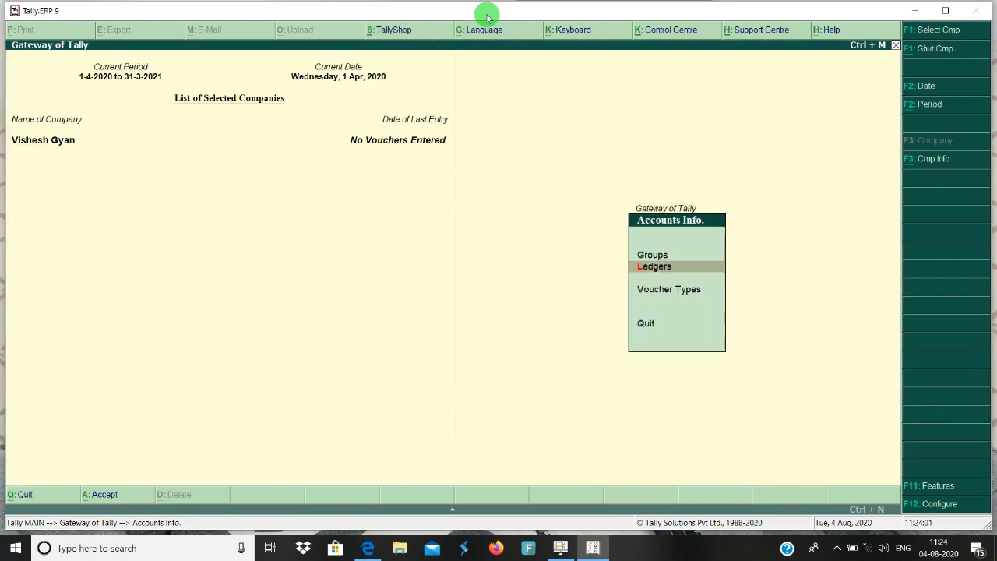
key("Escape")
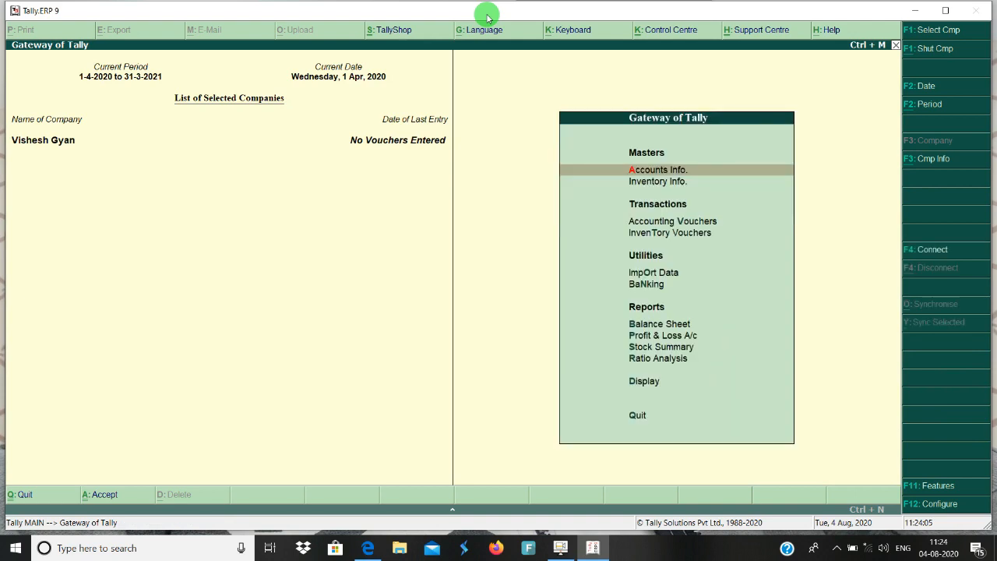
Step: Start an accounting payment voucher and choose Cash as its account
key("v")
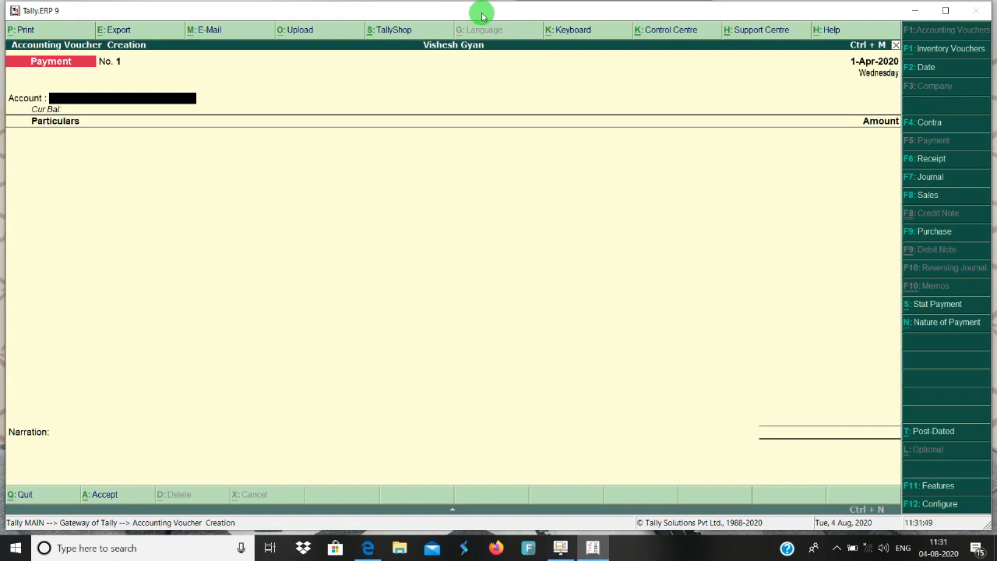
type("Cas")
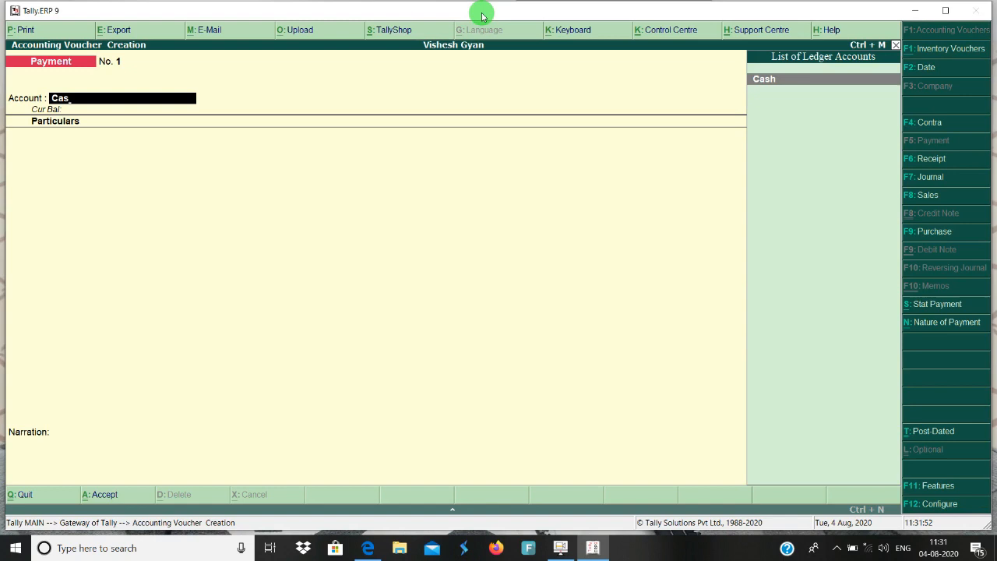
key("Return")
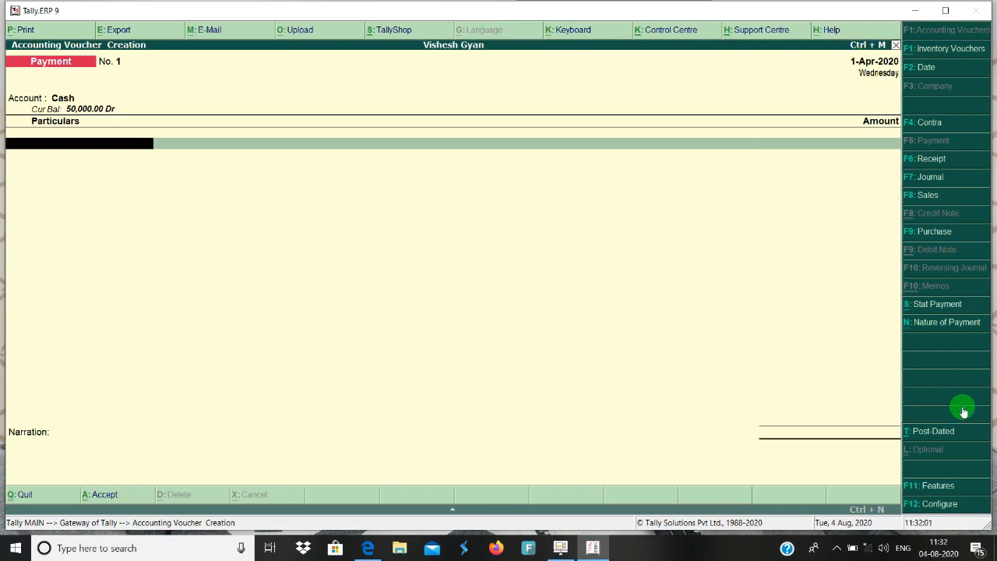
Step: Set single entry mode for payment/receipt/contra vouchers to No in the payment configuration and save
left_click(941, 504)
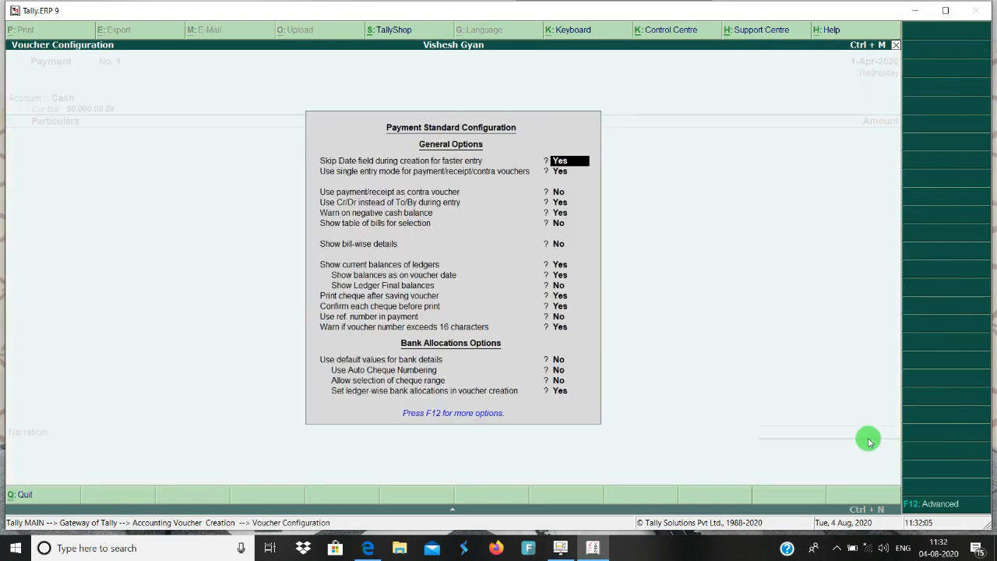
key("Return")
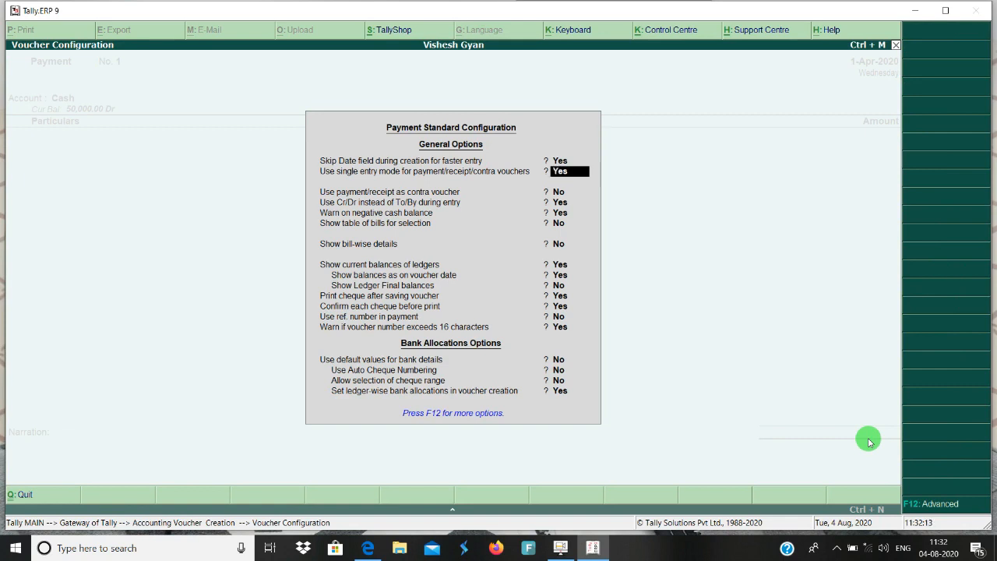
type("n")
key("Return")
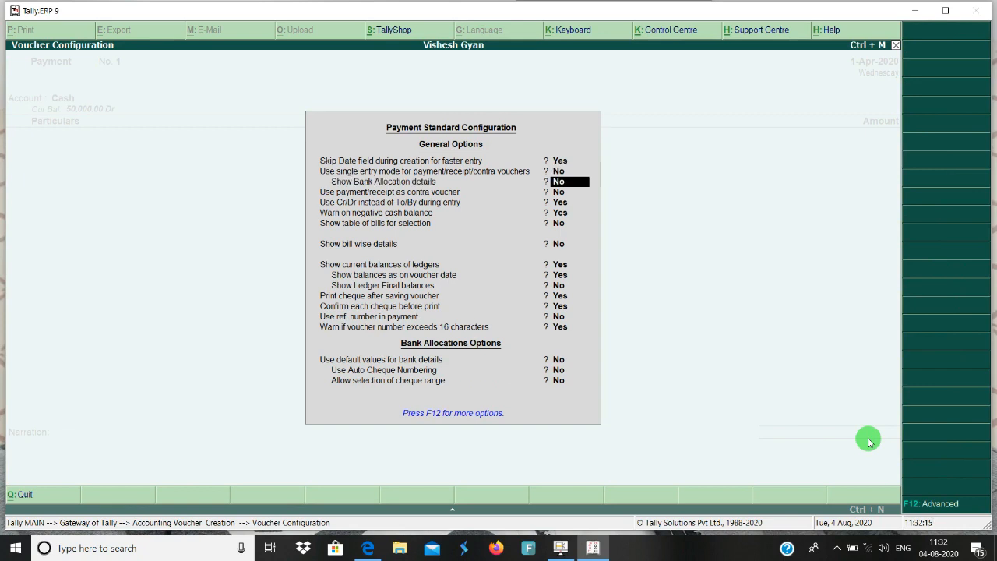
key("ctrl+a")
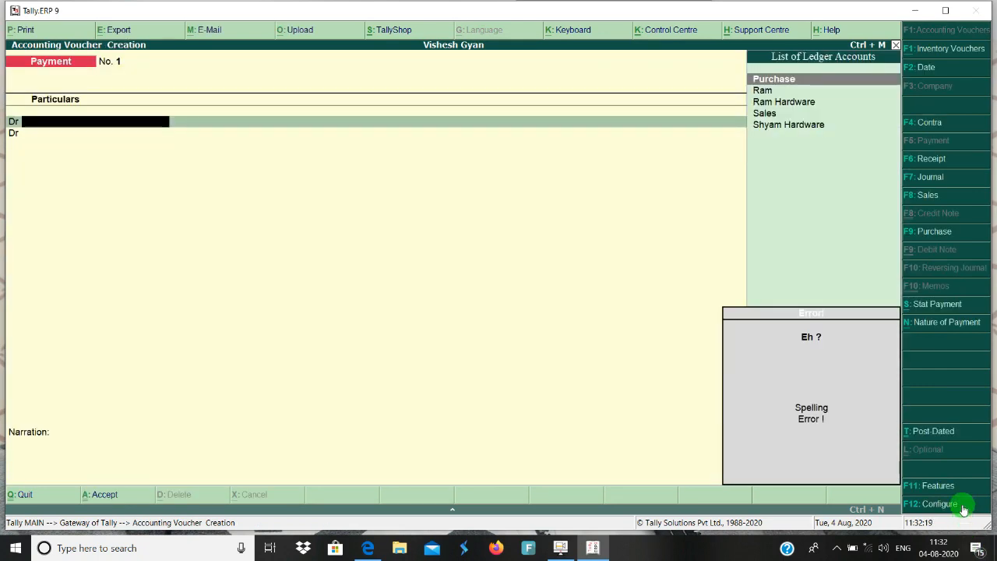
Step: Set single entry mode for payment/receipt/contra vouchers to Yes in the payment configuration and save it
left_click(929, 504)
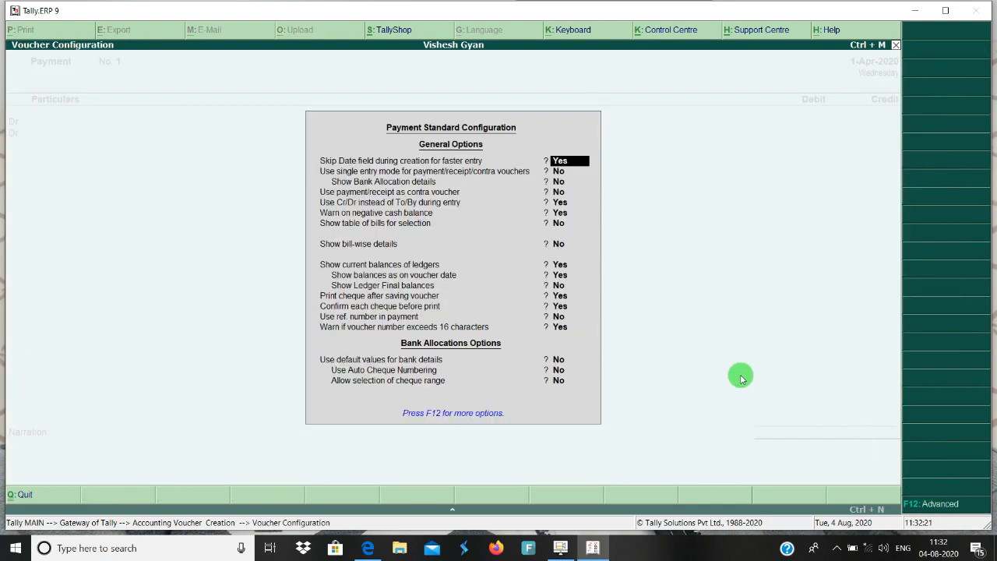
key("Return")
key("Return")
key("Return")
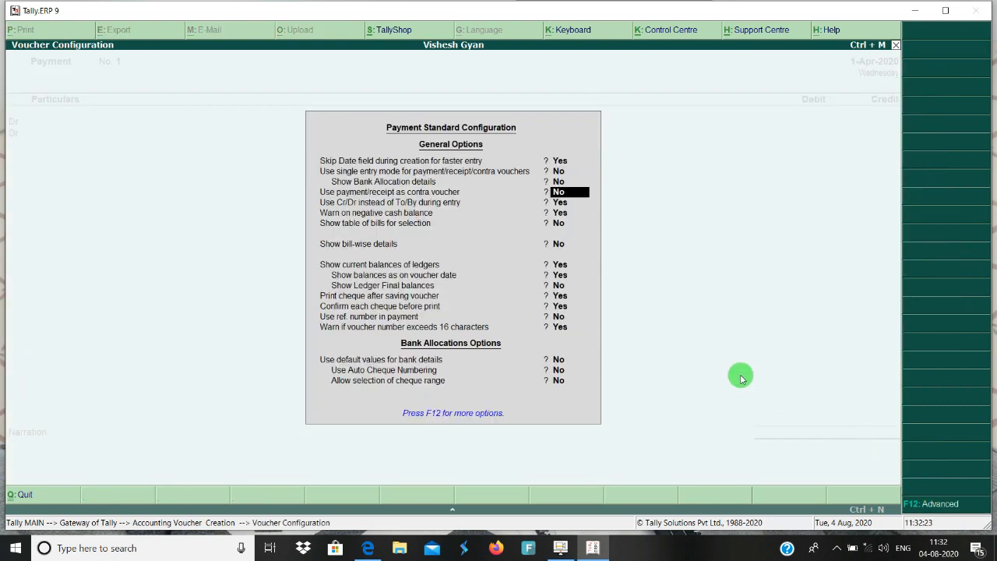
key("Up")
key("Up")
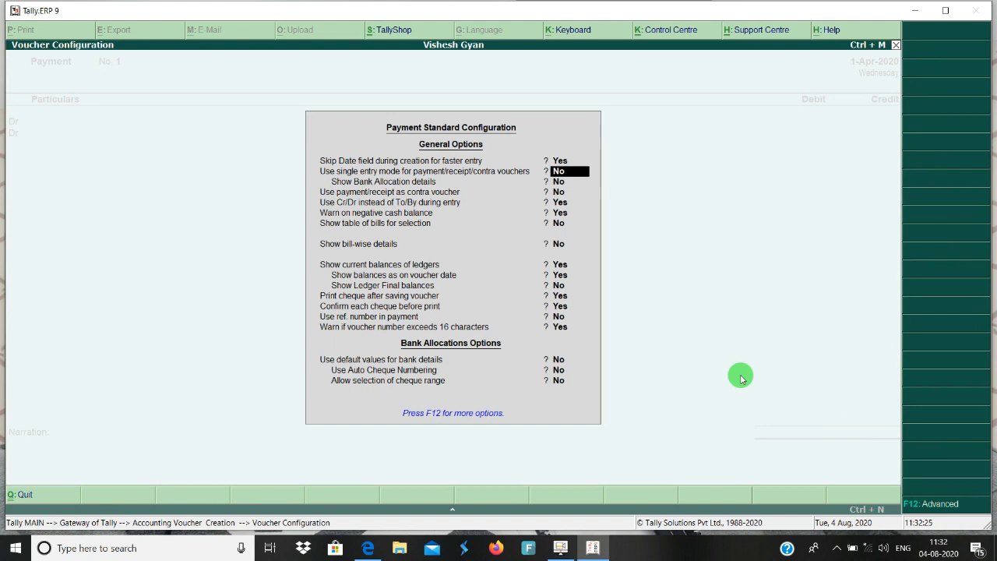
key("Return")
key("Return")
key("Return")
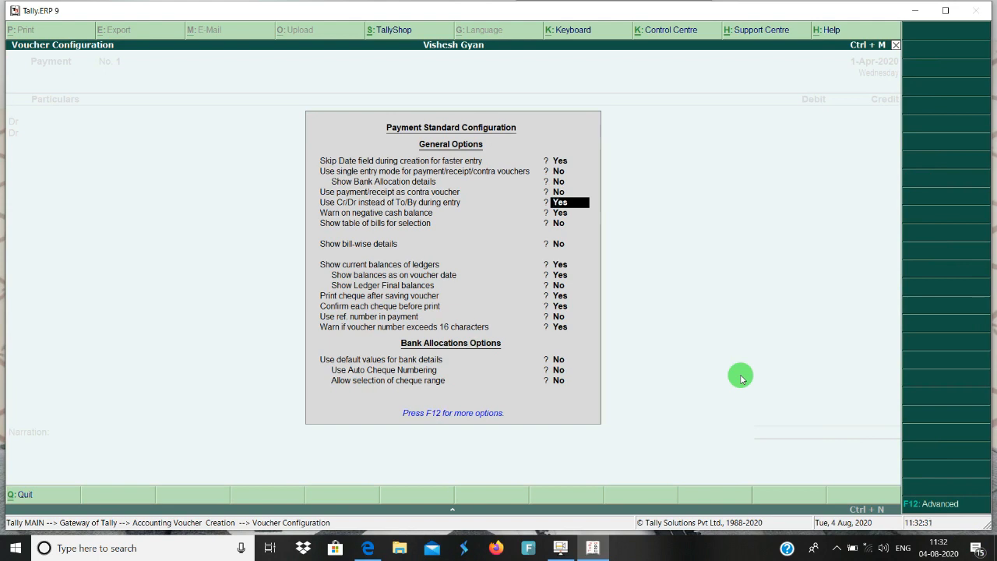
key("Up")
key("Up")
key("Up")
type("y")
key("Return")
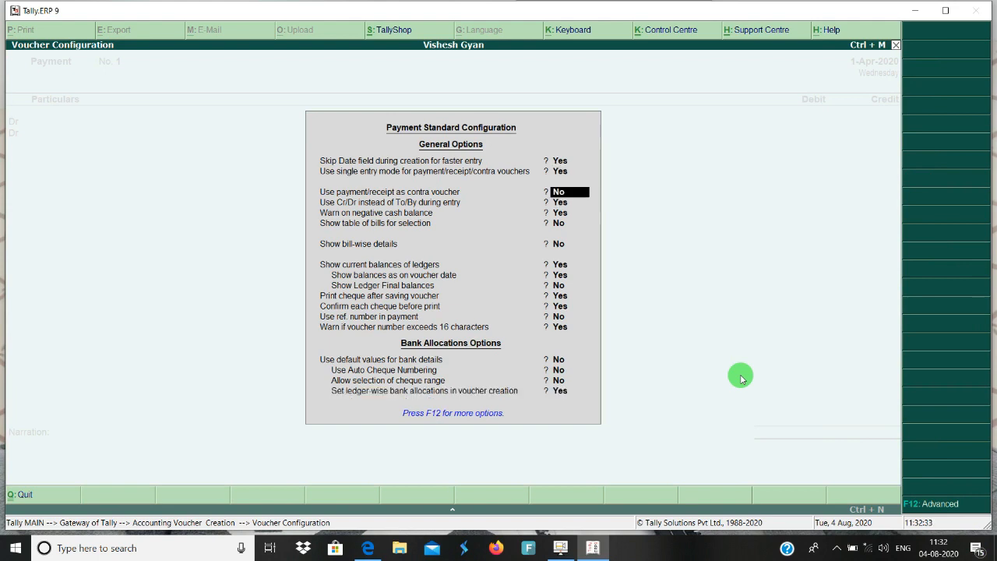
key("ctrl+a")
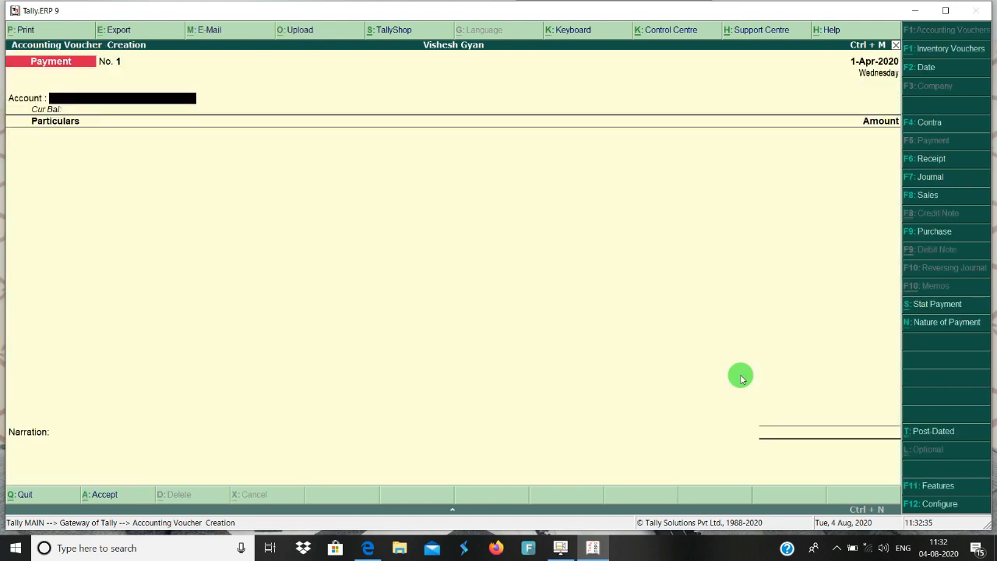
Step: Choose Cash as the payment account and enter Shyam Hardware with an amount of 5,000
type("ca")
key("Return")
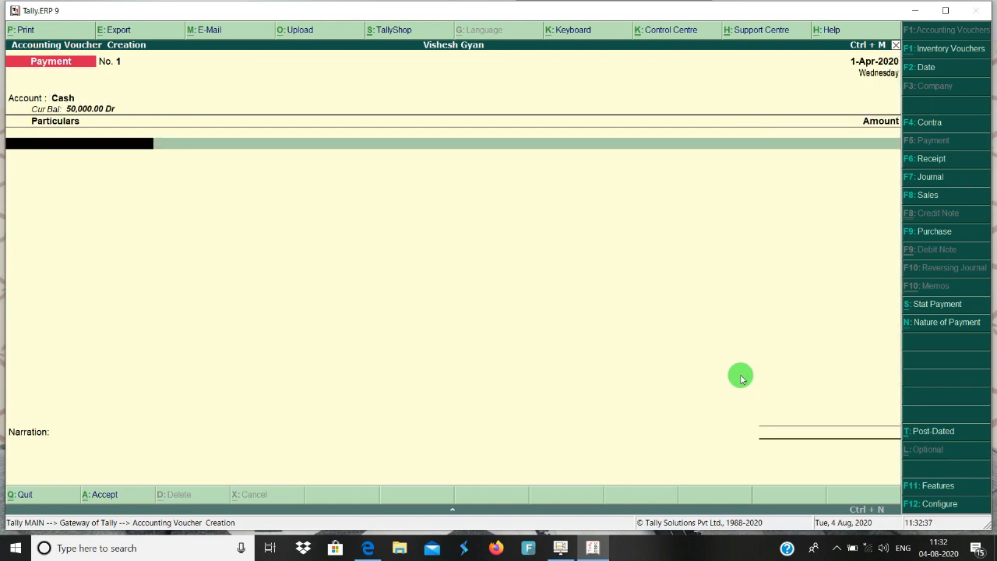
type("Sh")
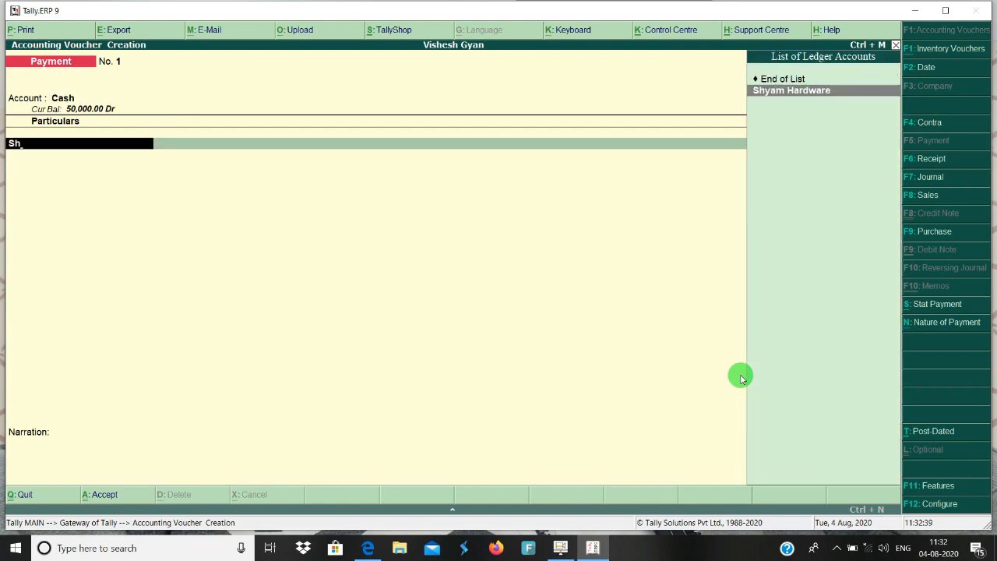
key("Return")
type("50")
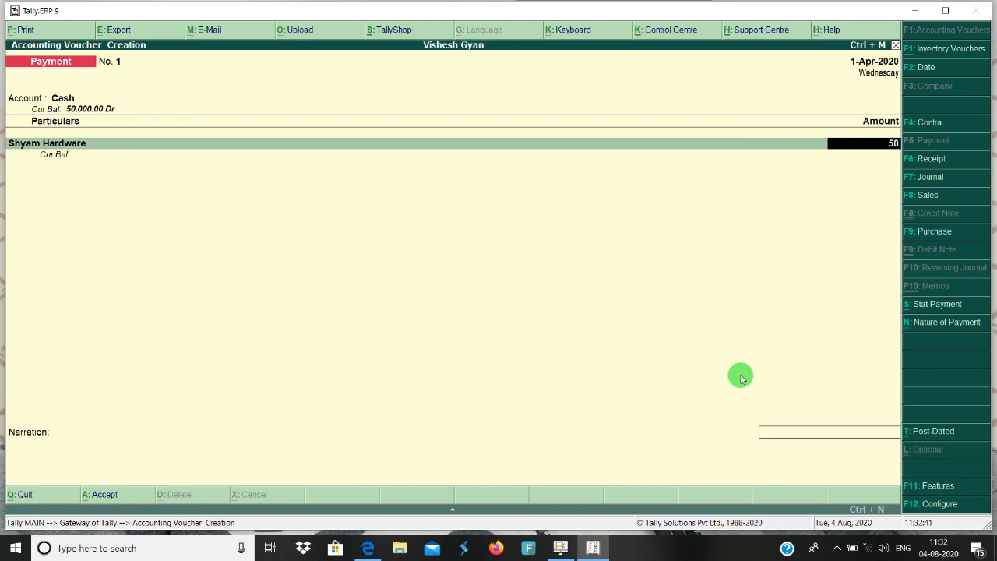
type("00")
key("Return")
key("Escape")
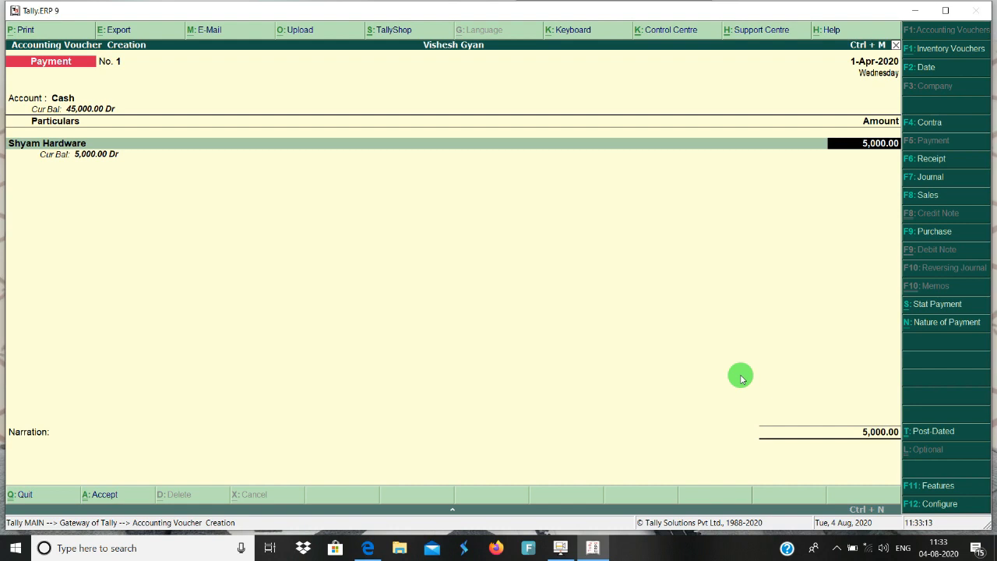
Step: Allocate the Shyam Hardware payment as an Advance with reference name 1 in the bill-wise details
key("Return")
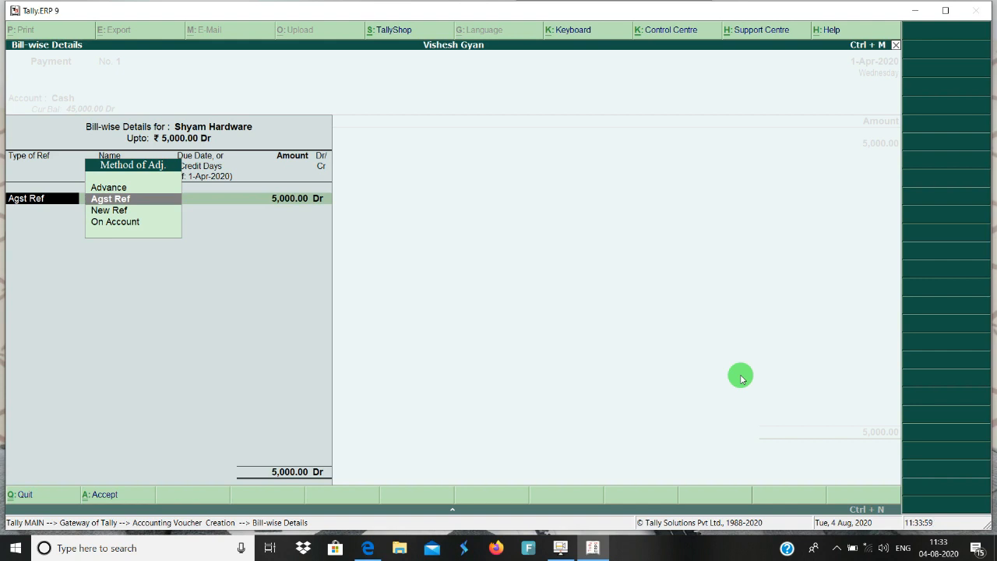
key("Up")
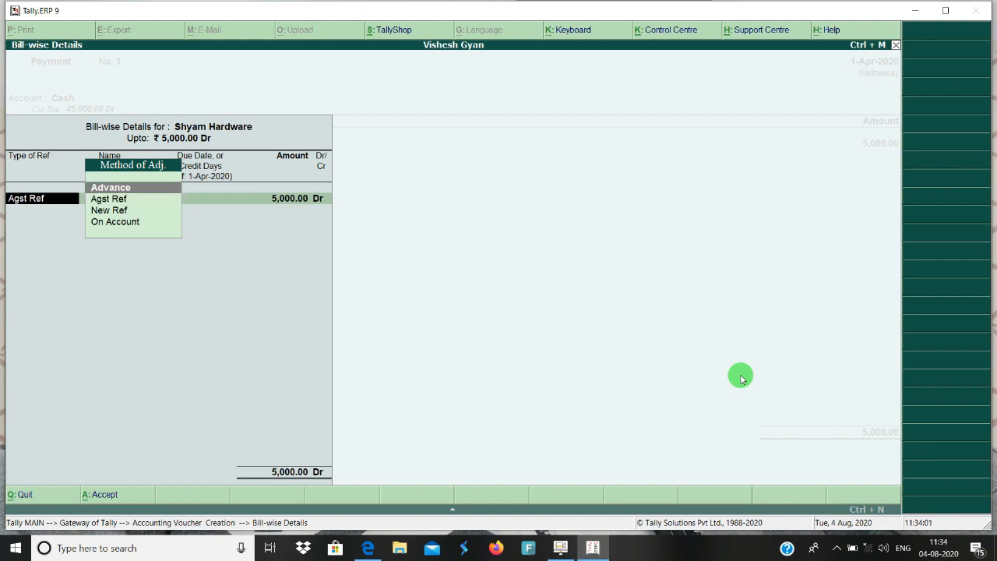
key("Return")
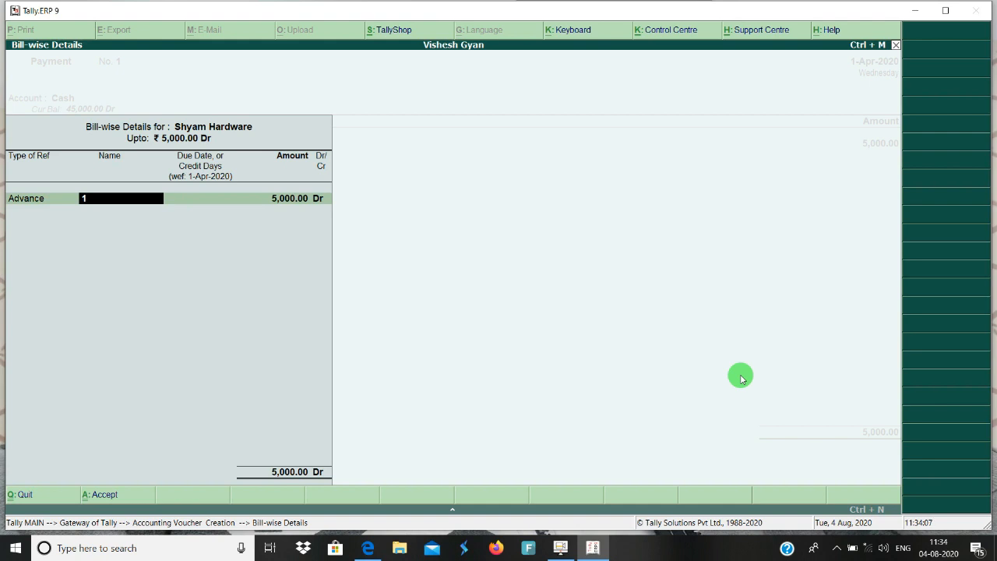
key("Return")
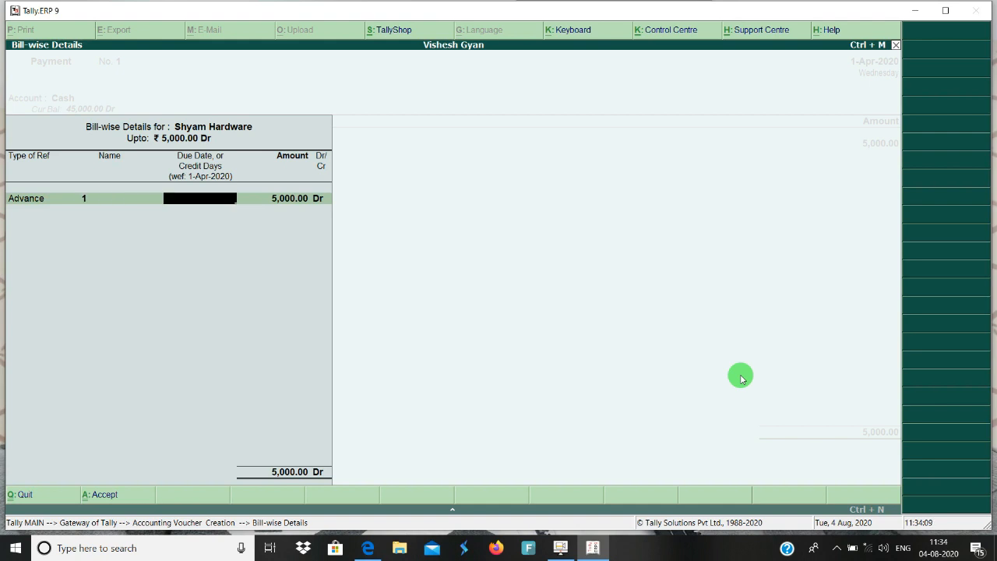
key("BackSpace")
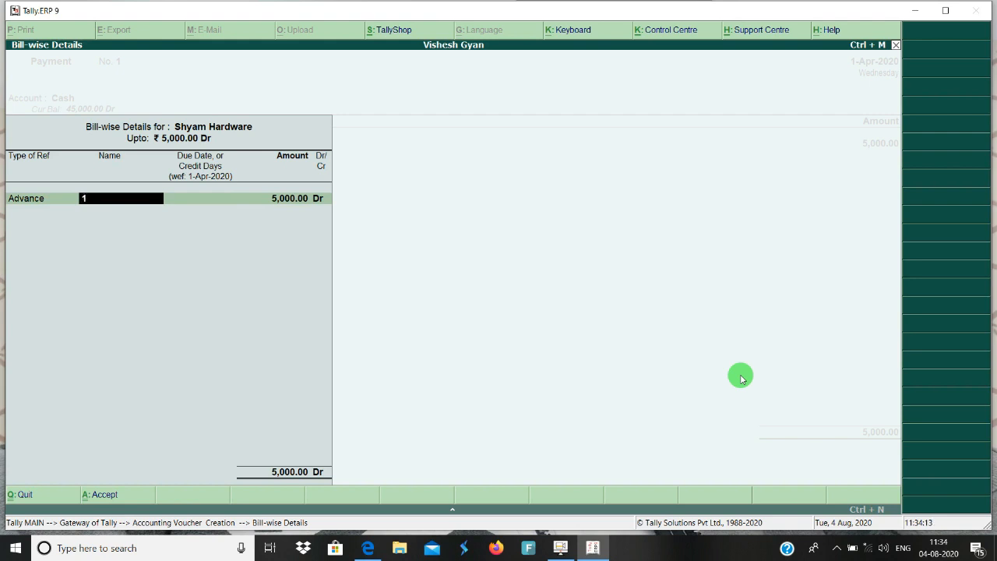
key("ctrl+a")
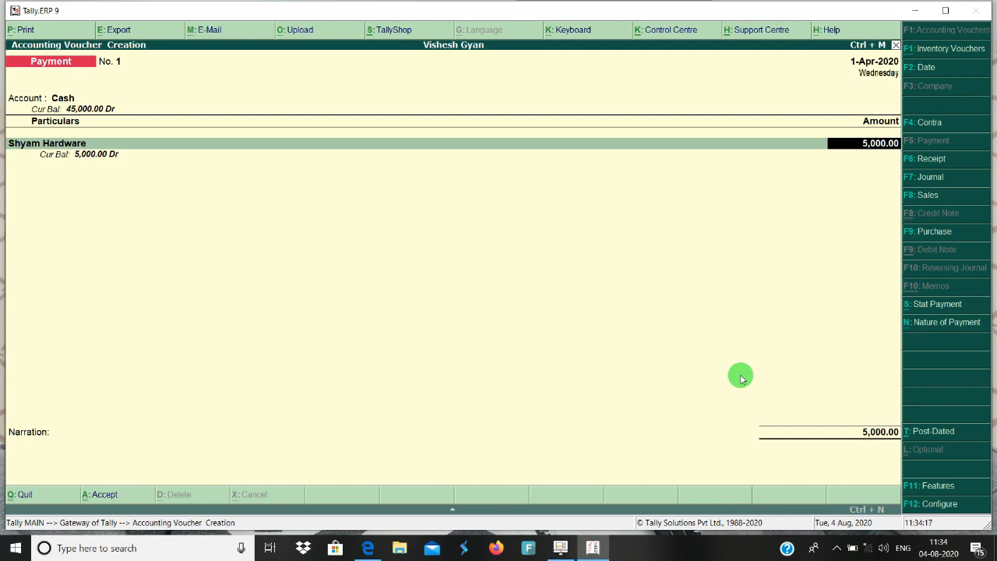
Step: Confirm the advance allocation for Shyam Hardware and save the payment voucher without a narration
key("Return")
key("Return")
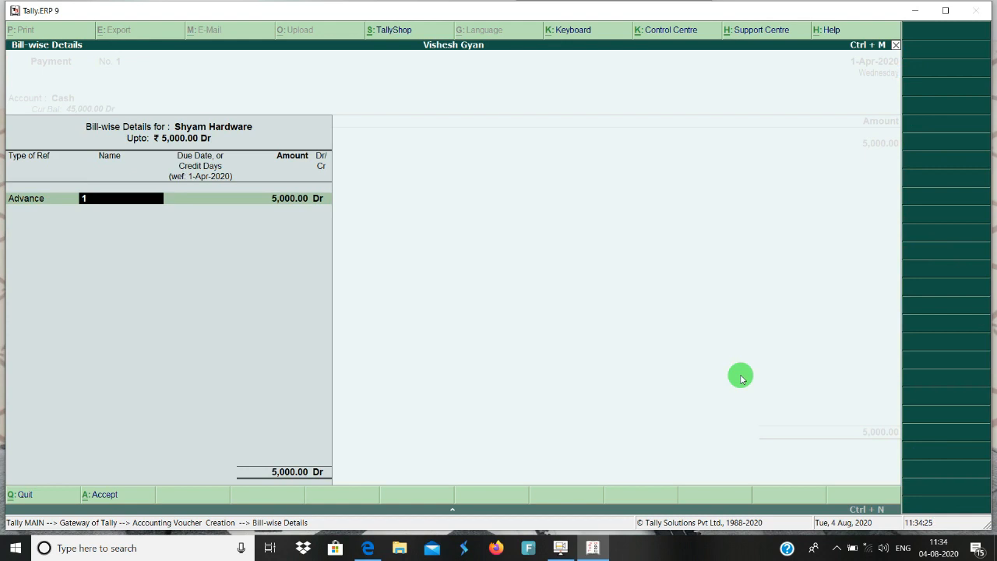
key("Return")
key("Return")
key("Return")
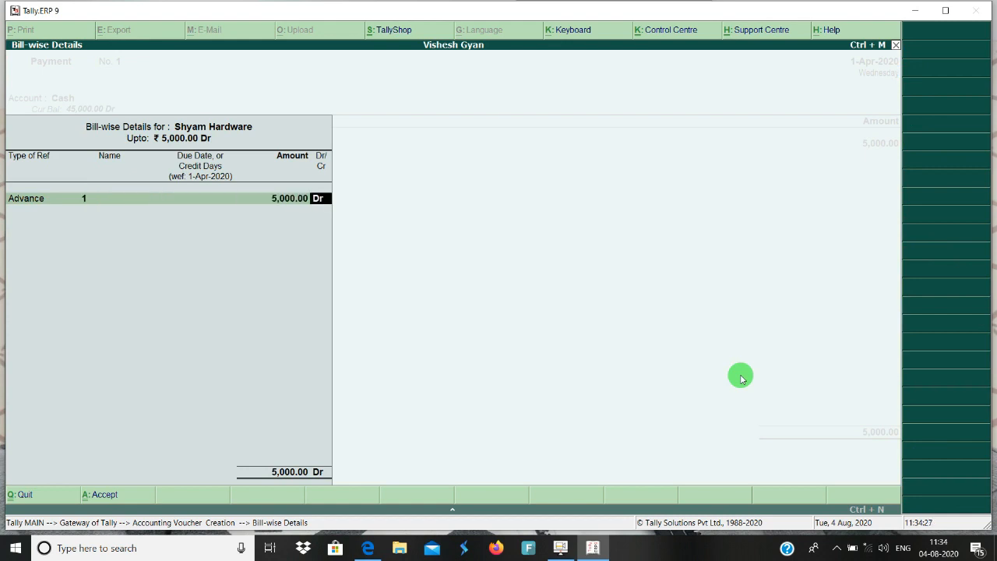
key("Return")
key("Return")
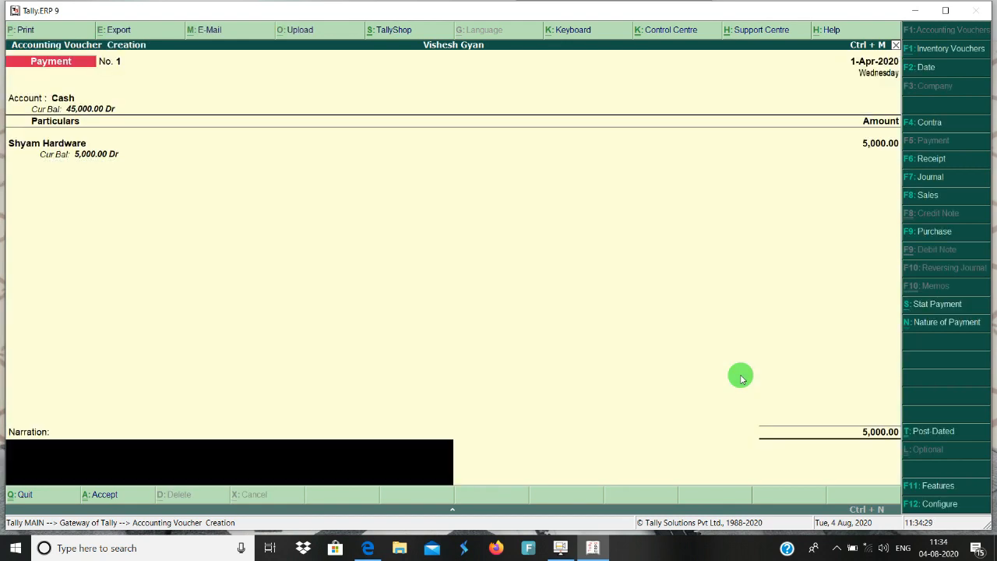
key("Return")
key("Return")
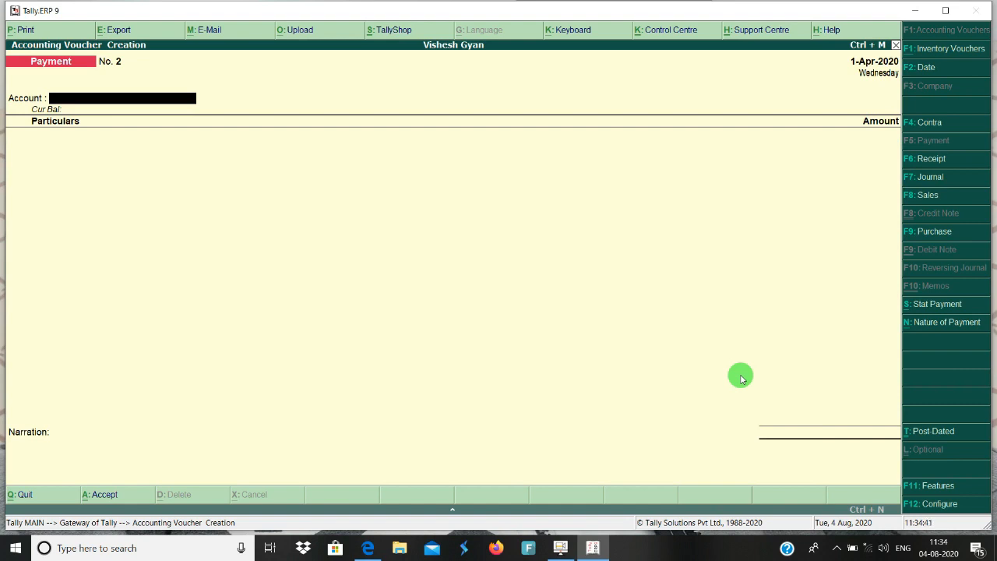
Step: Start a receipt voucher with Cash as the account and enter Ram Hardware with an amount of 5,000
left_click(940, 164)
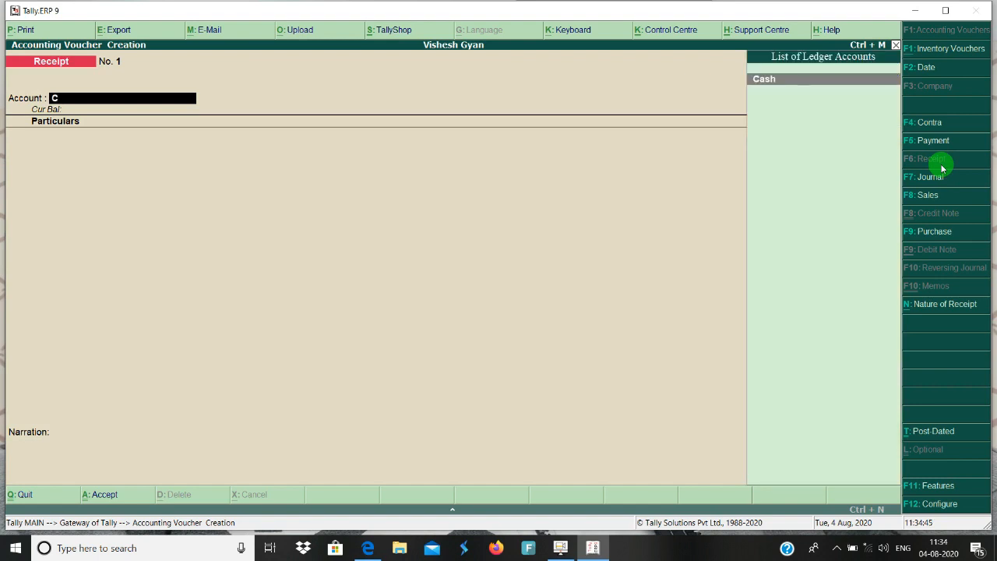
key("Return")
type("Ra")
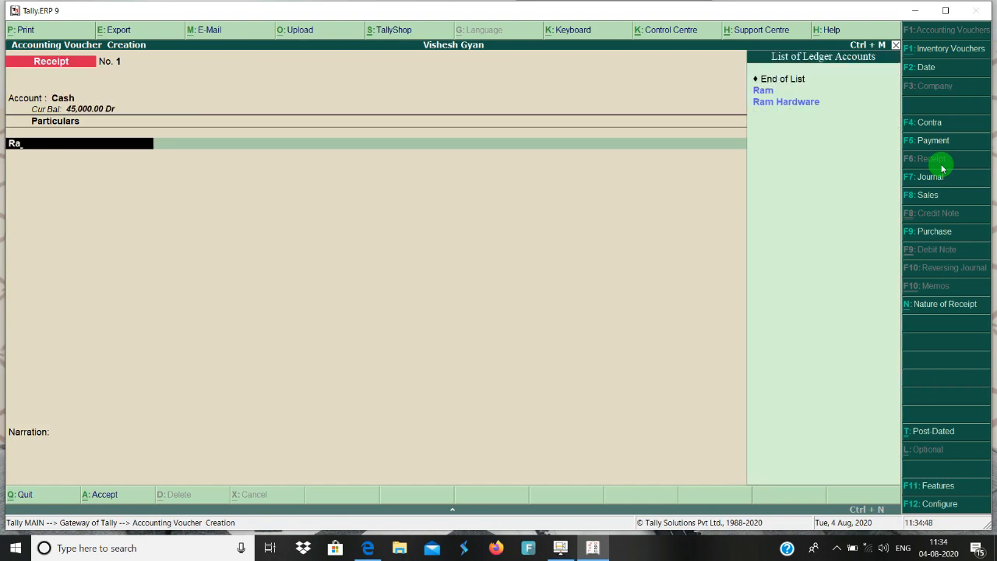
key("Down")
key("Return")
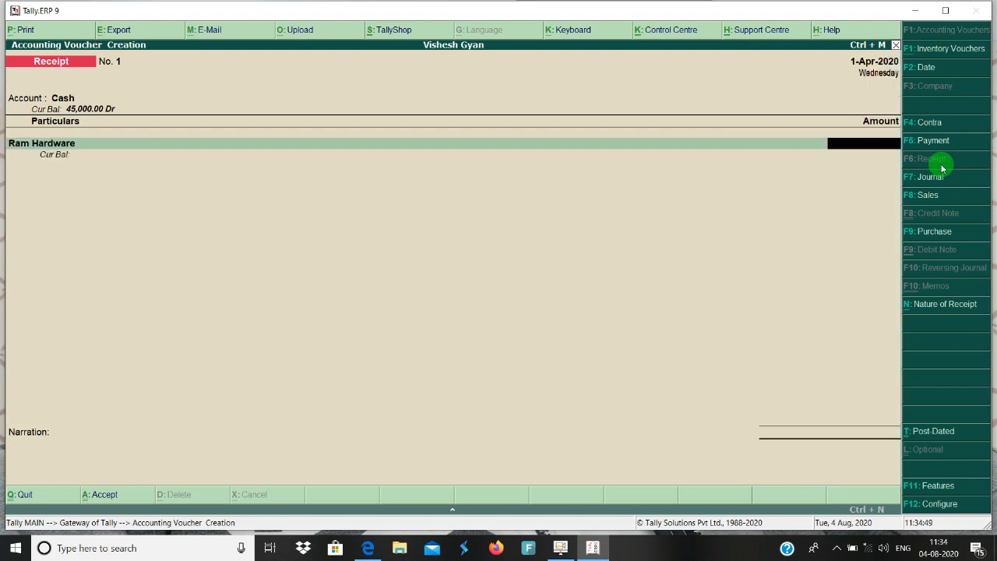
type("5000")
key("Return")
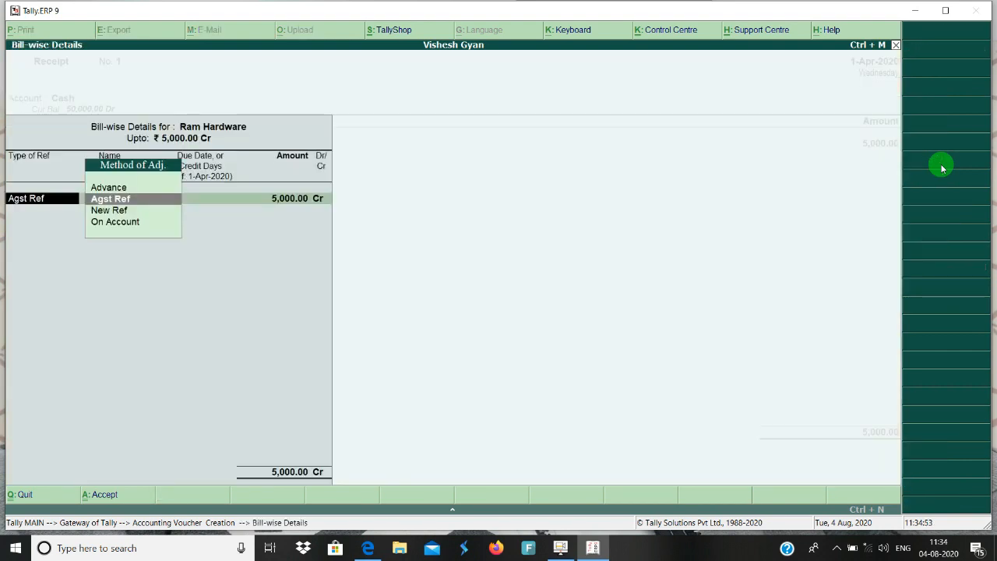
Step: Allocate the Ram Hardware receipt as an Advance with reference name 1 and save the receipt voucher
key("Up")
key("Return")
type("1")
key("Return")
key("Return")
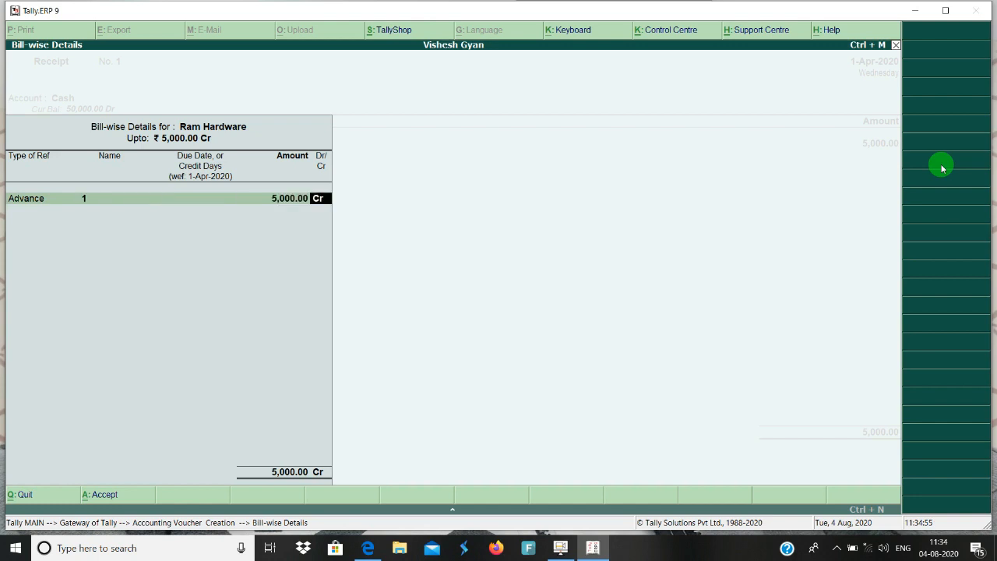
key("Return")
key("Return")
key("Return")
key("Return")
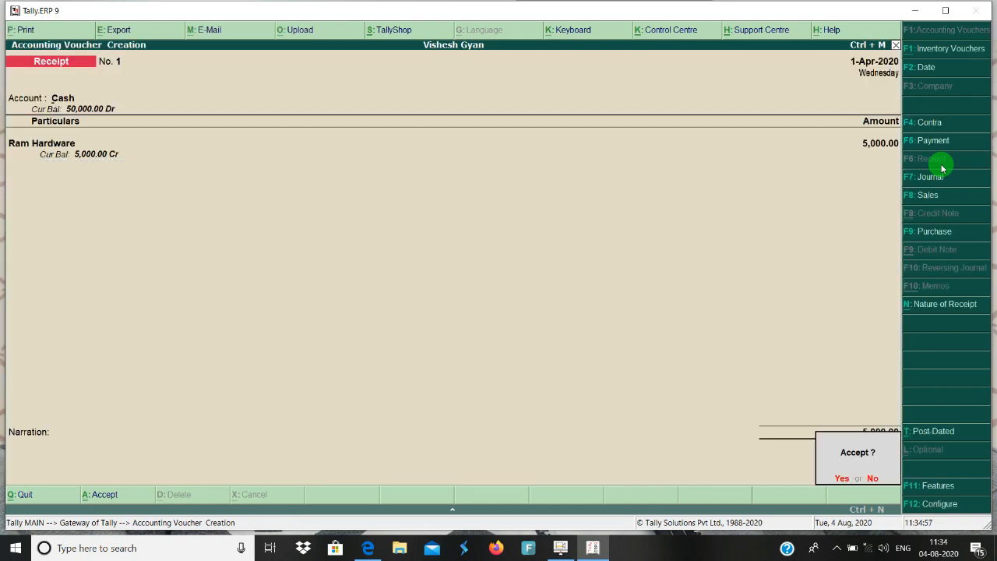
key("Return")
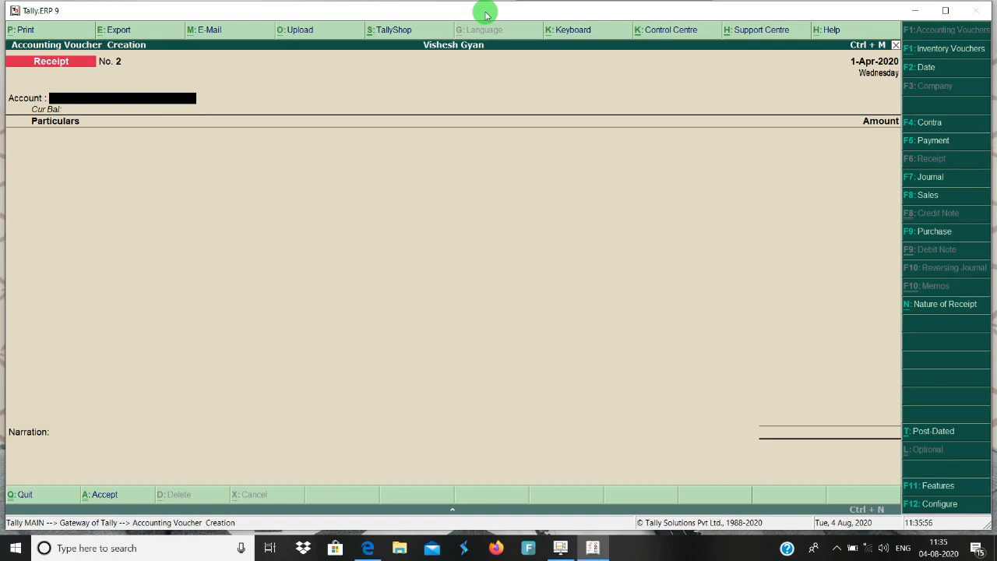
Step: Start a purchase voucher with supplier invoice number 1 dated 1-Apr-2020, party Shyam Hardware and the Purchase ledger
left_click(941, 232)
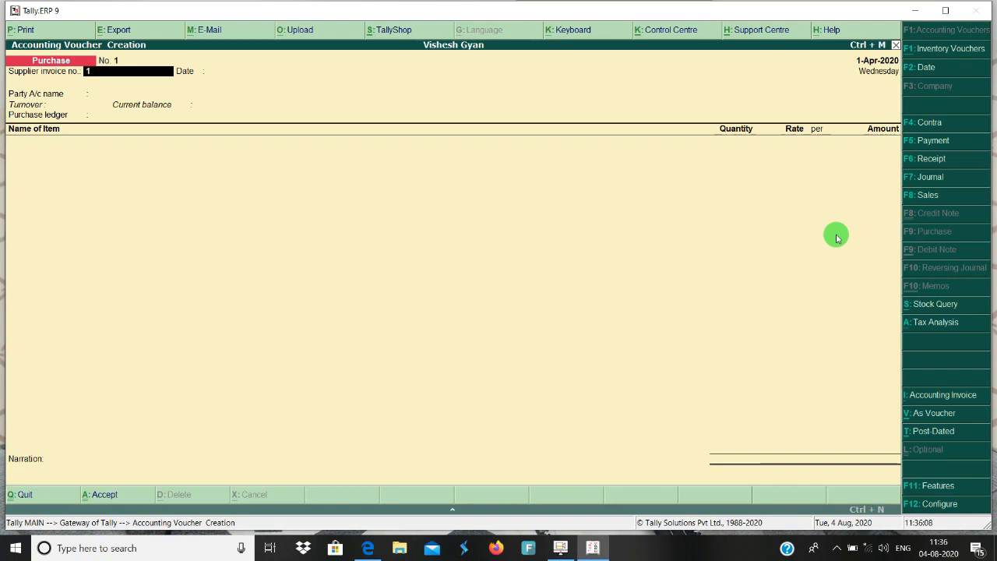
type("1")
key("Return")
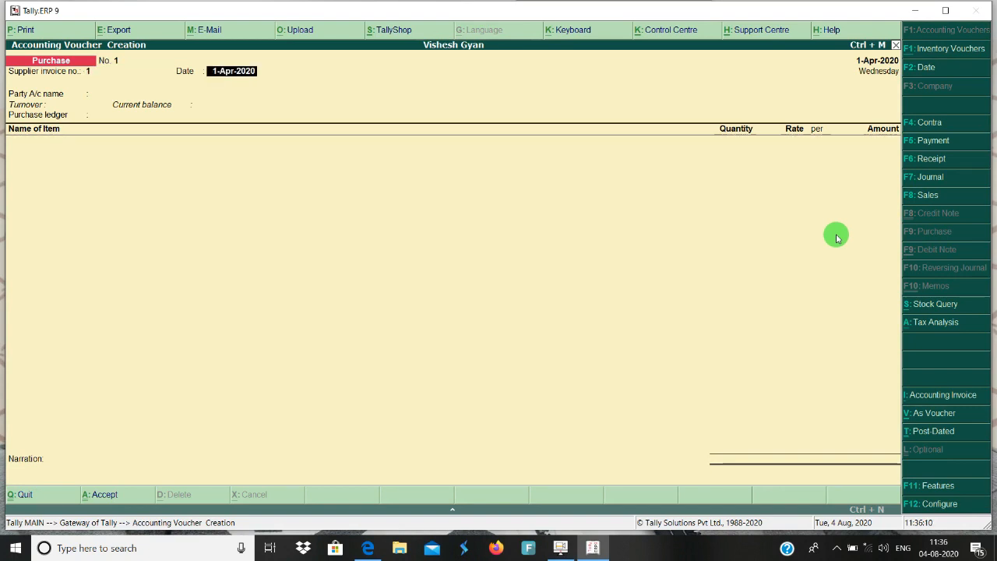
key("Return")
key("Down")
key("Down")
key("Down")
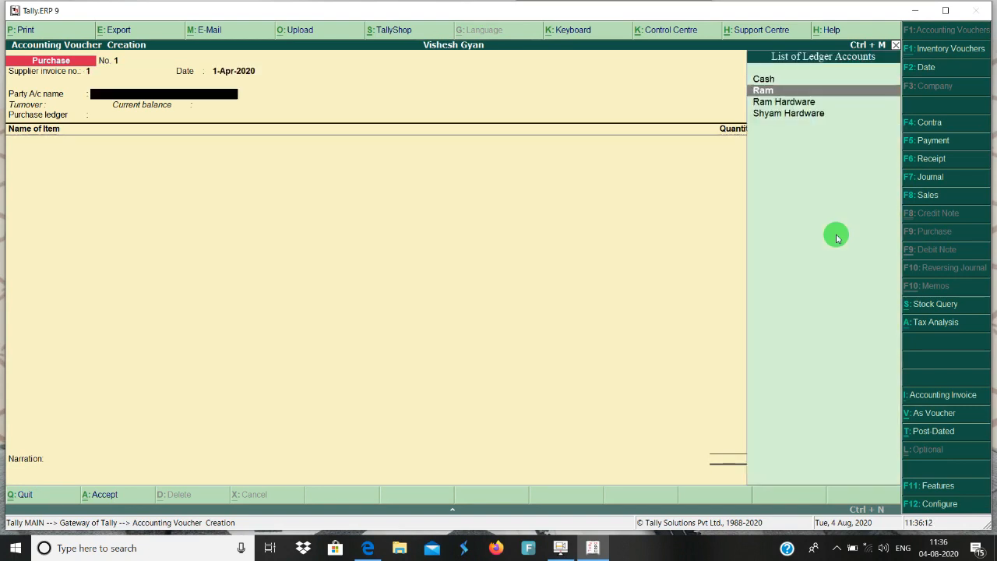
key("Return")
key("Return")
key("Return")
key("Return")
key("Return")
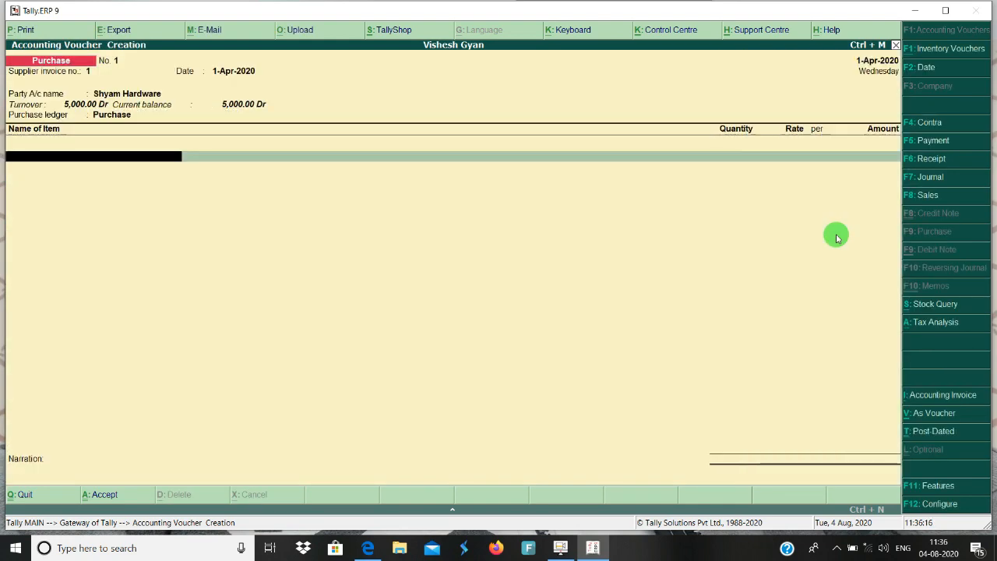
Step: Add the stock item Elbow to the purchase with a quantity of 10 pcs at a rate of 100
type("B")
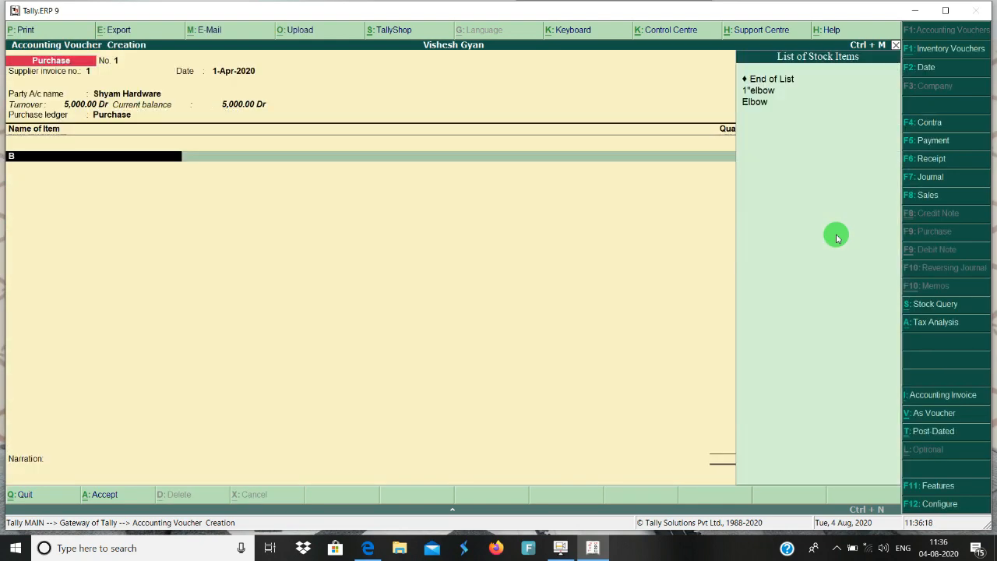
key("Down")
key("Down")
key("Return")
key("Return")
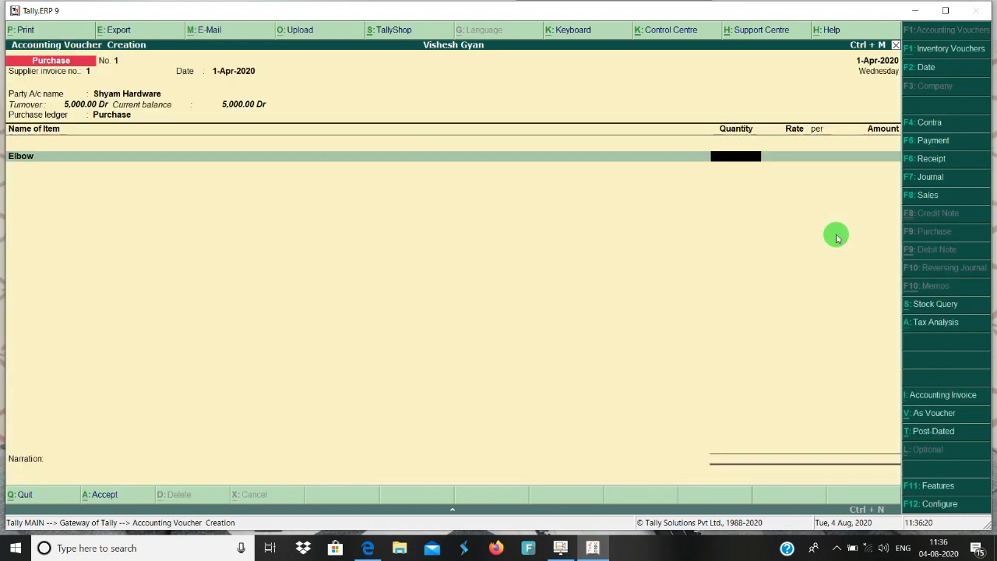
type("10")
key("Return")
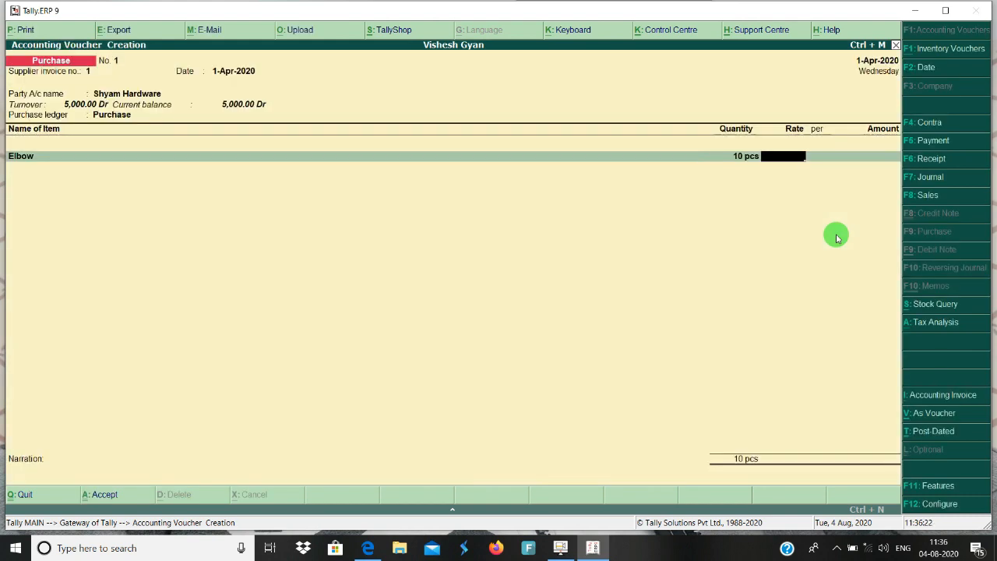
type("100")
key("Return")
key("Return")
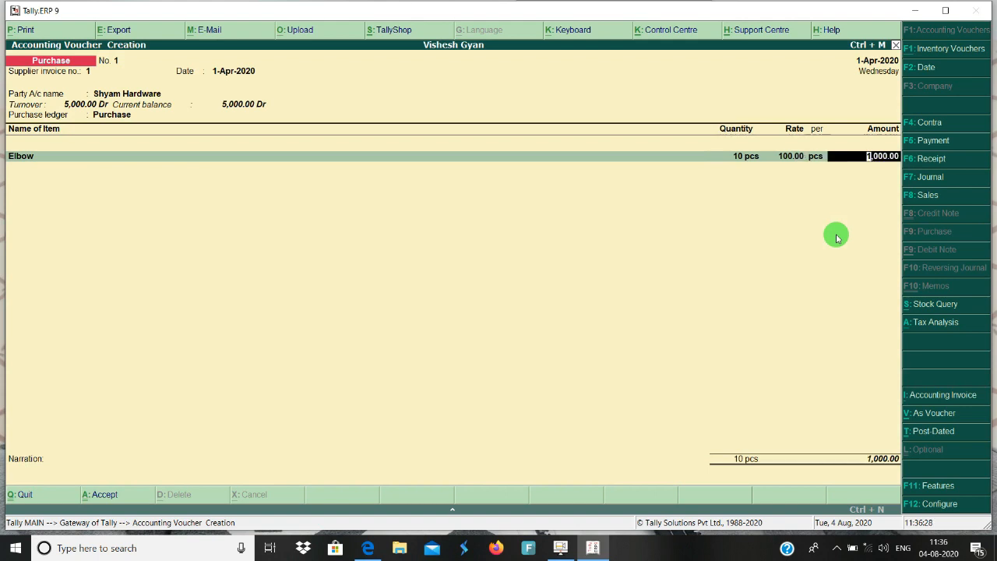
Step: Finish the item list of the Shyam Hardware purchase and take New Ref as its bill-wise adjustment method
key("Return")
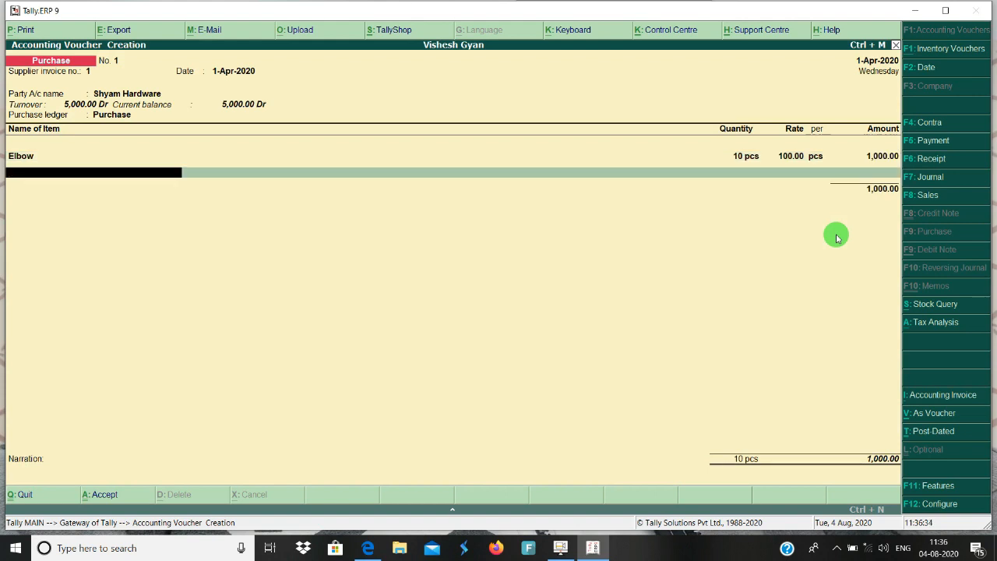
key("Return")
key("Return")
key("Return")
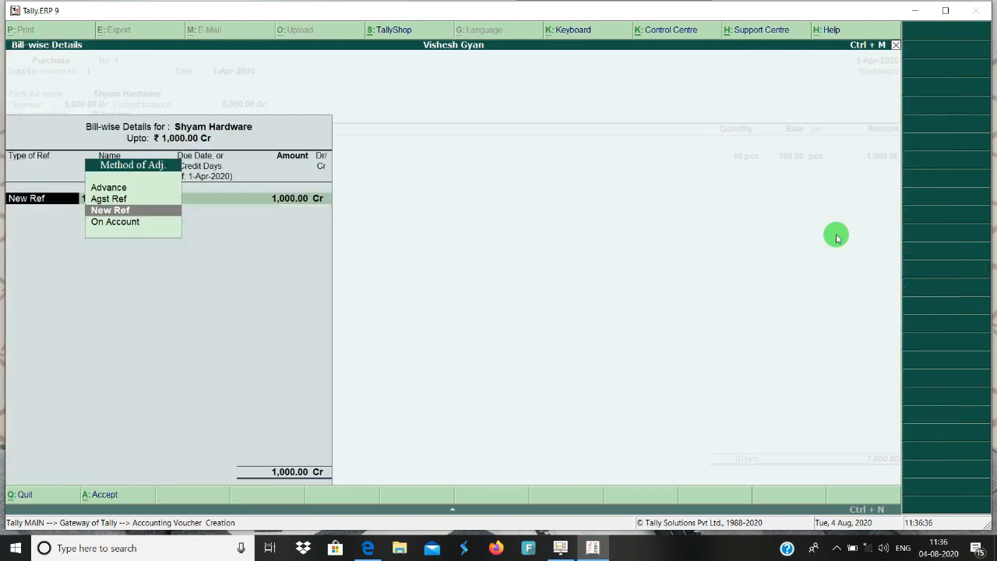
key("Return")
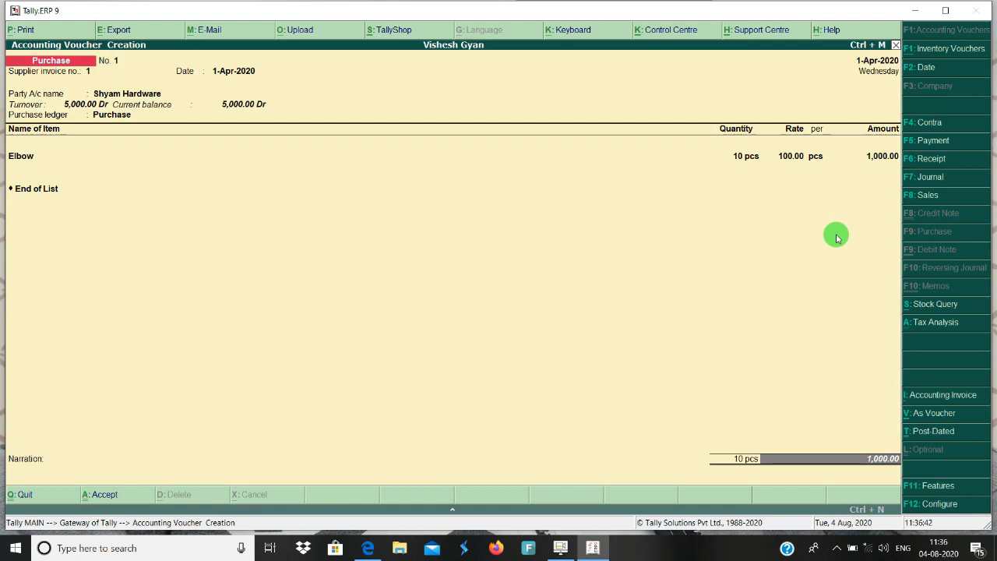
Step: Configure purchase invoices with Use defaults for bill allocations set to No, and step through the Shyam Hardware voucher again to its item list
left_click(929, 507)
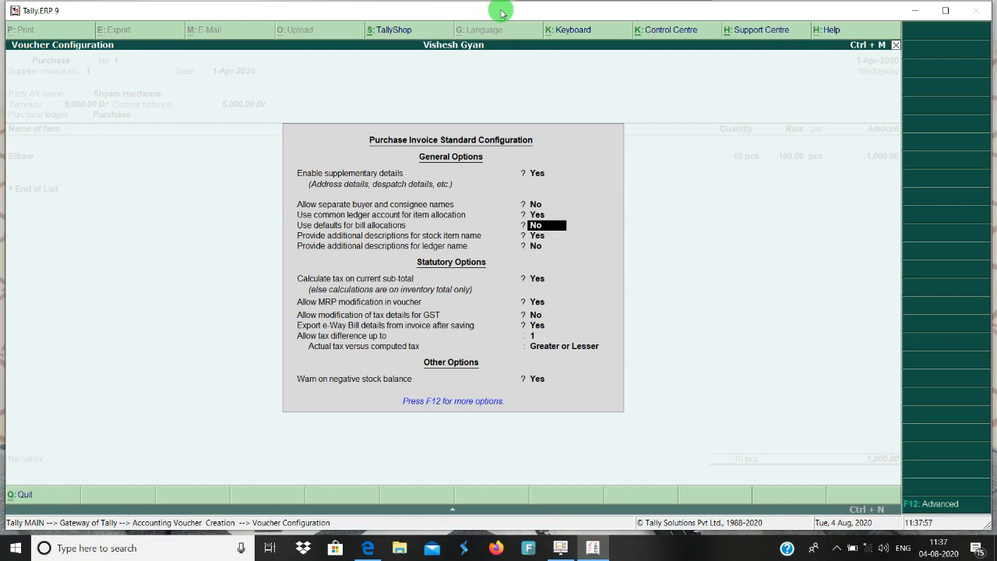
key("ctrl+a")
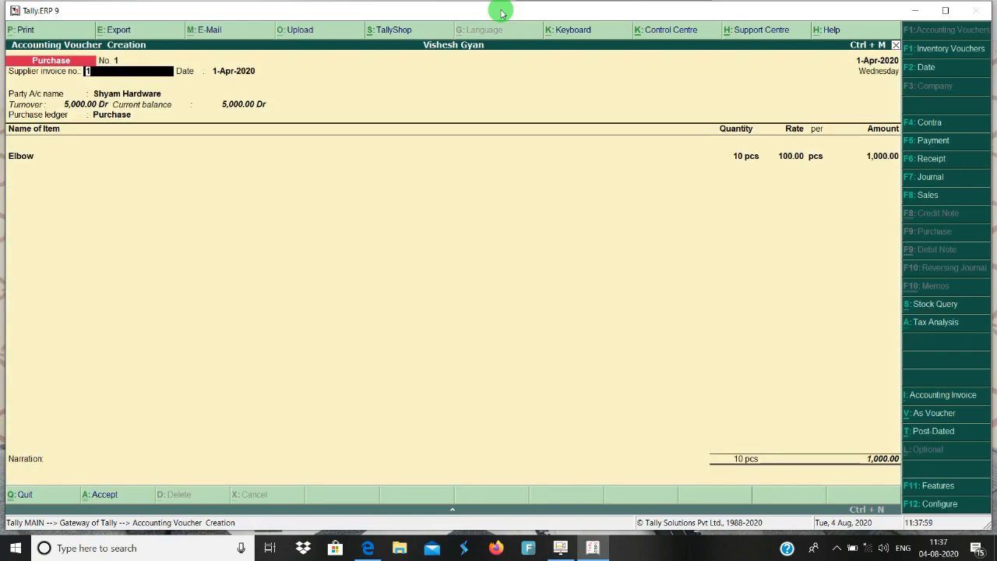
key("Return")
key("Return")
key("Return")
key("Return")
key("Return")
key("Return")
key("Return")
key("Return")
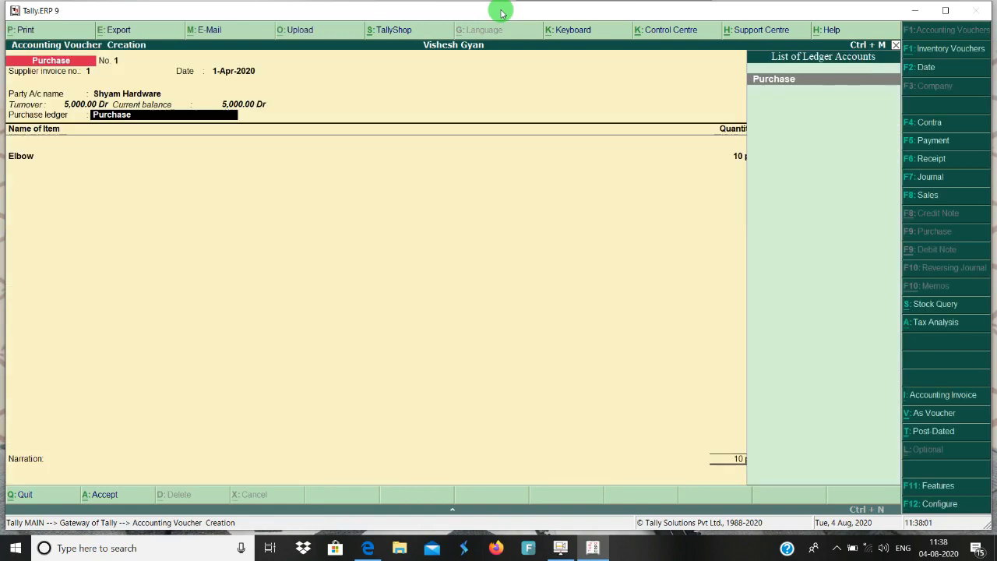
key("Return")
key("Return")
key("Return")
key("Return")
key("Return")
key("Return")
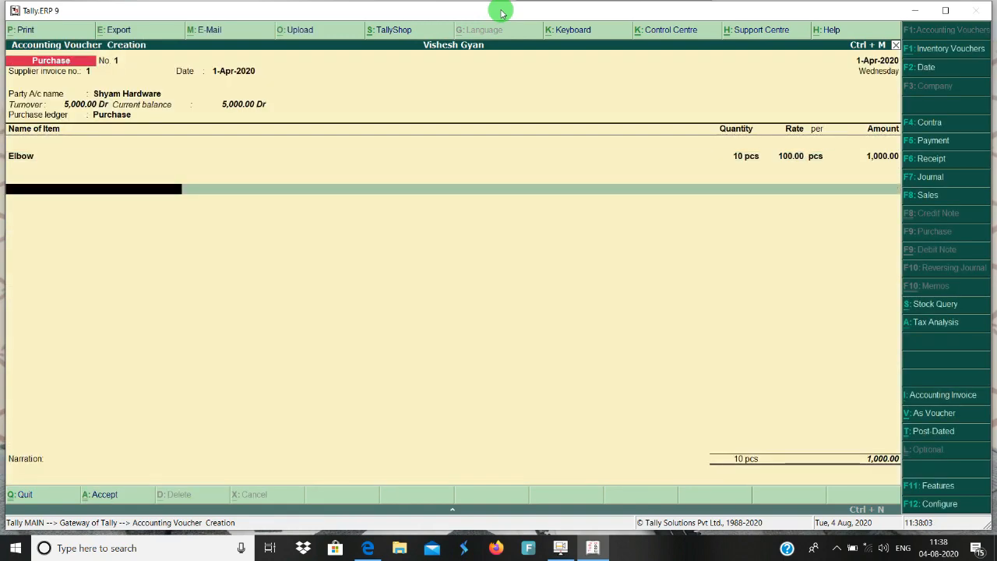
Step: Allocate the 1,000 Shyam Hardware purchase as Agst Ref to pending bill 1 and save the purchase voucher
key("Return")
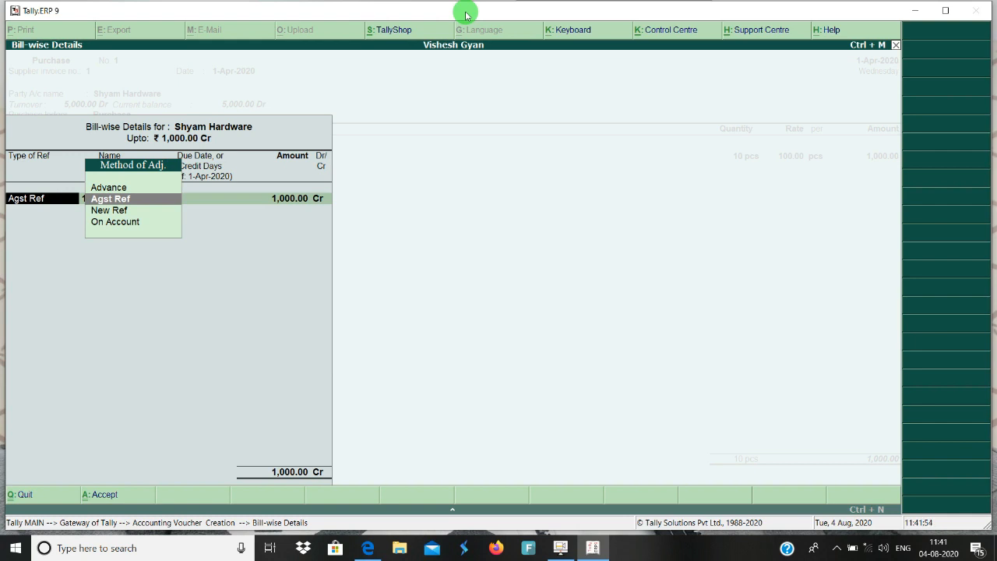
key("Return")
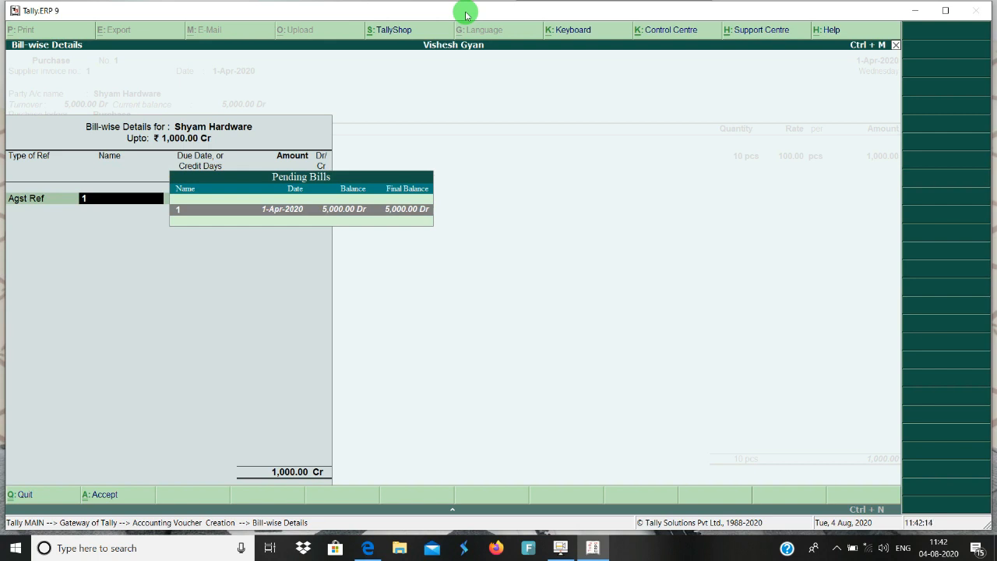
key("Return")
key("Return")
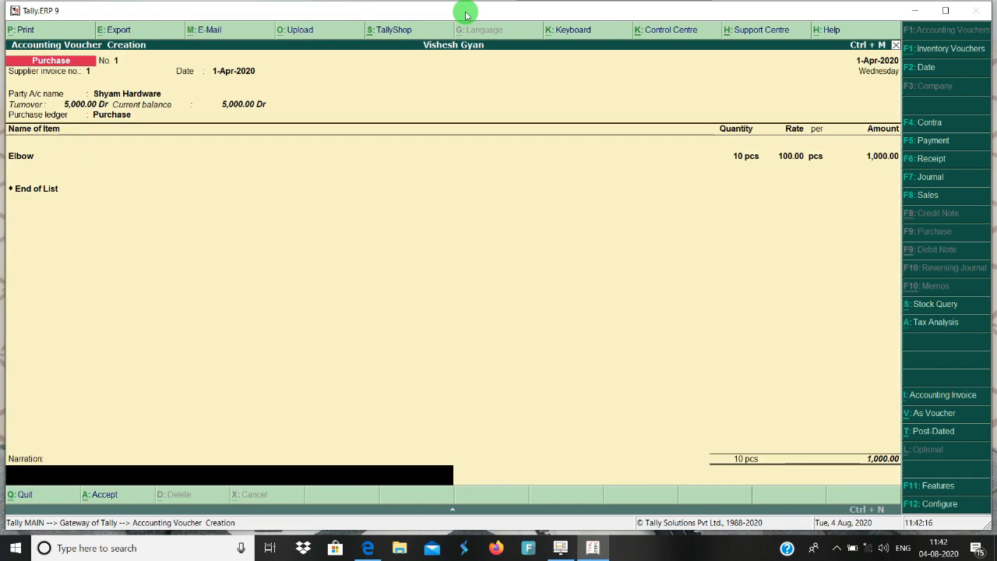
key("Return")
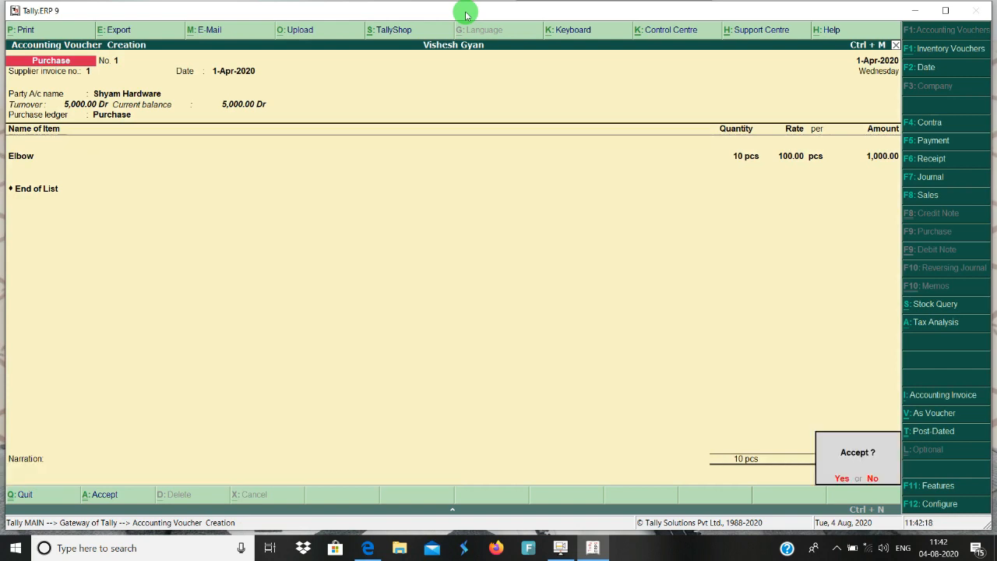
key("Return")
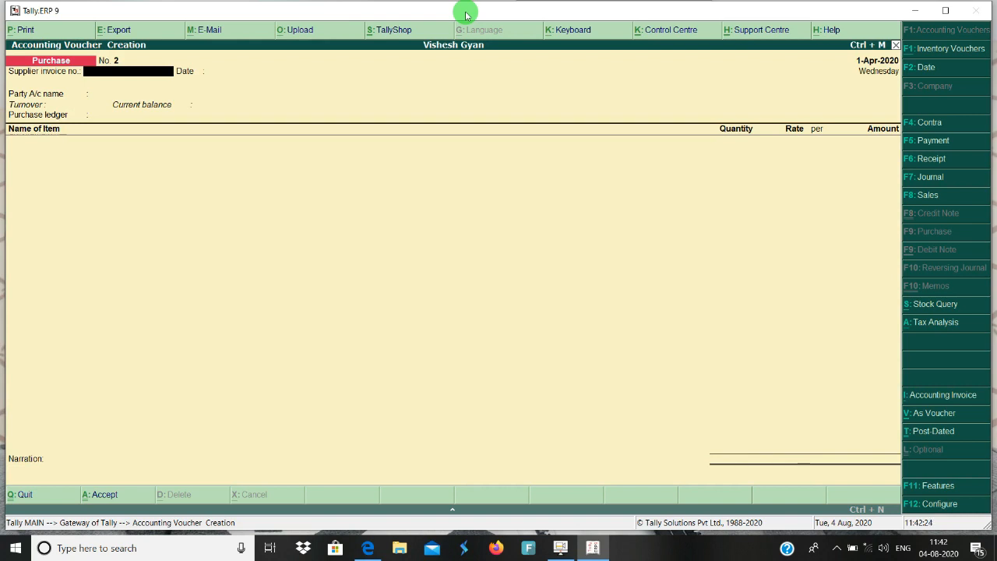
Step: Start a purchase voucher with supplier invoice number 2 dated 1-Apr-2020, party Shyam Hardware and the Purchase ledger
type("2")
key("Return")
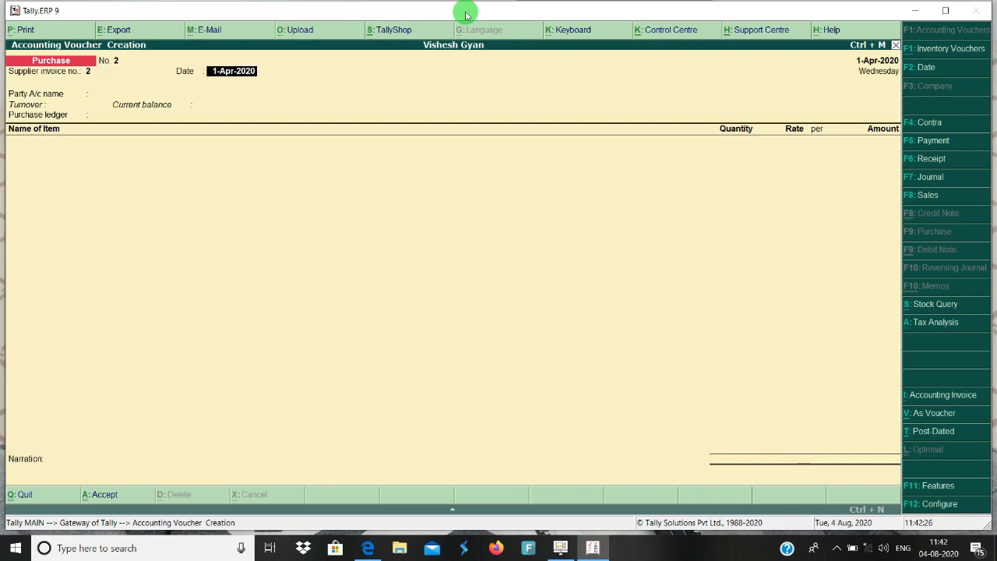
key("Return")
key("Down")
key("Down")
key("Down")
key("Return")
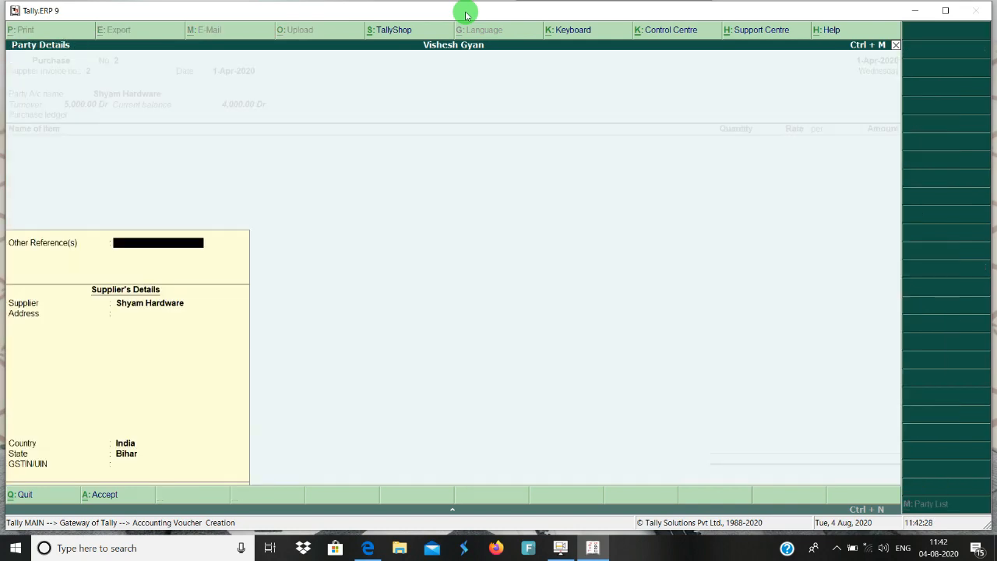
key("Return")
key("Return")
key("Return")
key("Return")
key("Return")
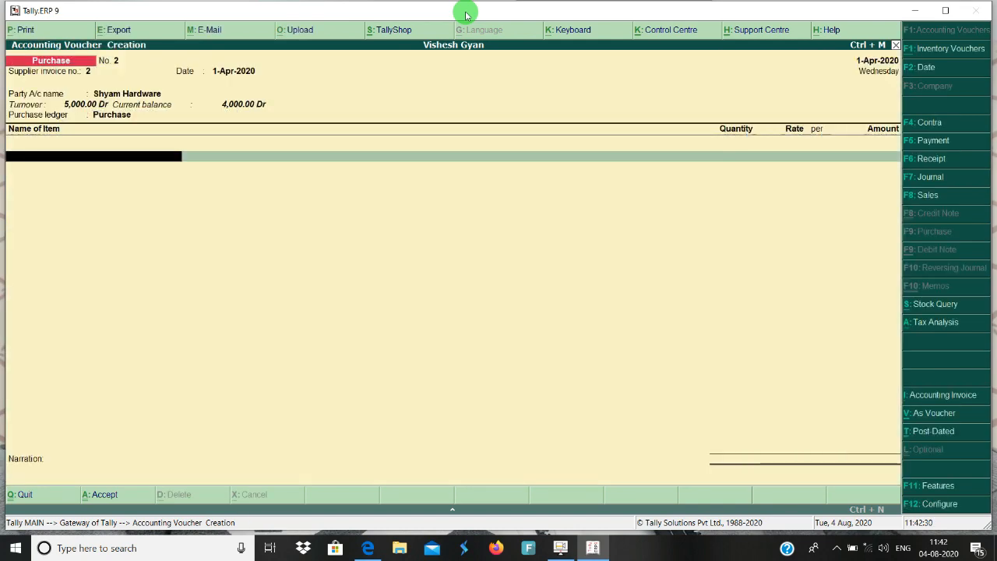
Step: Add the stock item Elbow to the purchase with a quantity of 50 pcs at a rate of 100
type("Elb")
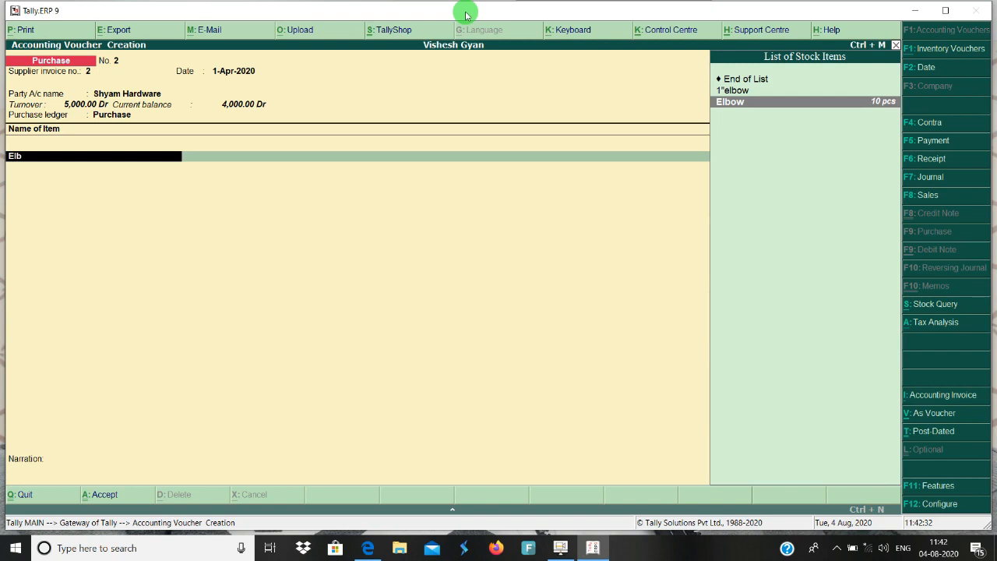
key("Return")
key("Return")
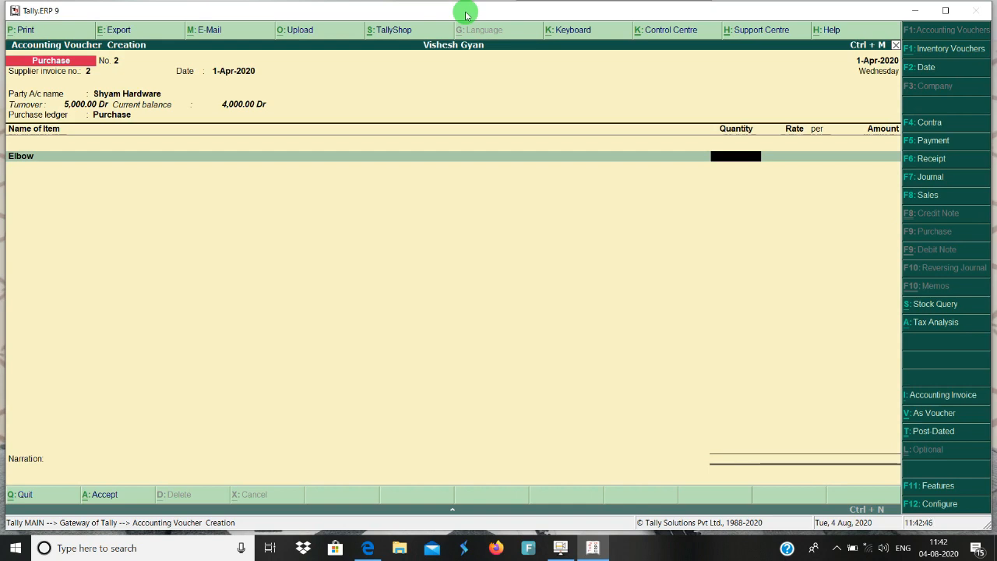
type("50")
key("Return")
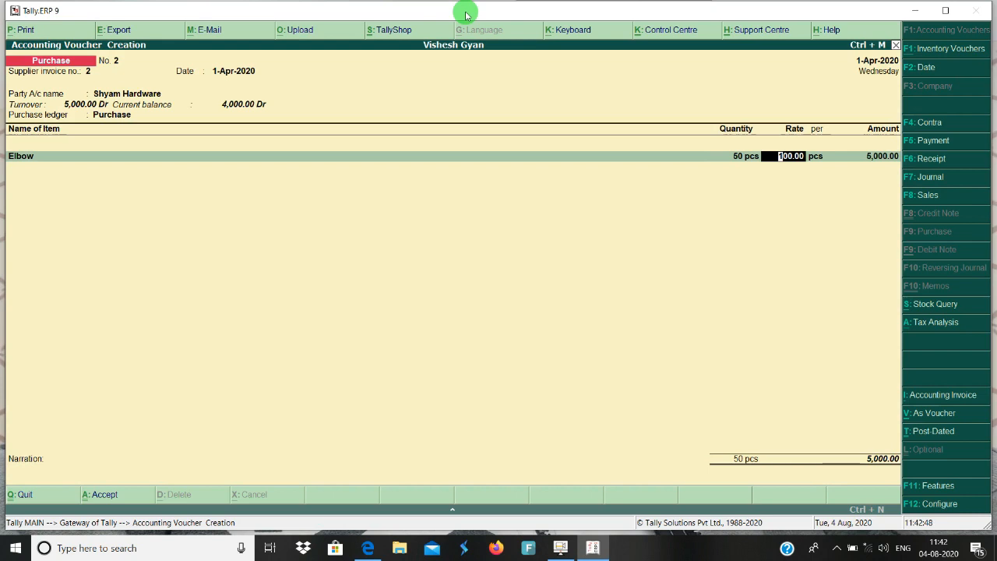
key("Return")
key("Return")
key("Return")
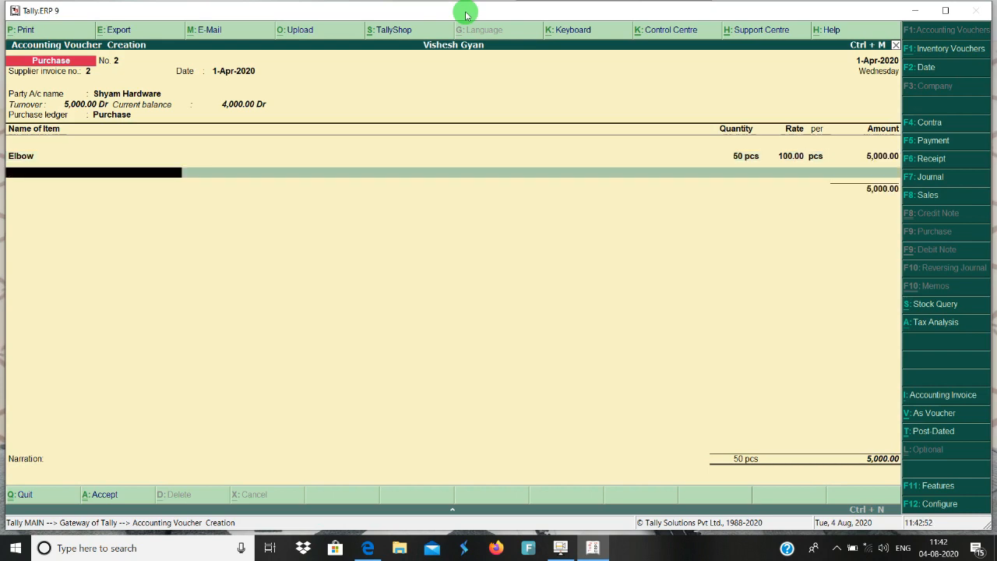
Step: Finish the item list and allocate 4,000 of the Shyam Hardware purchase as Agst Ref to pending bill 1
key("Return")
key("Return")
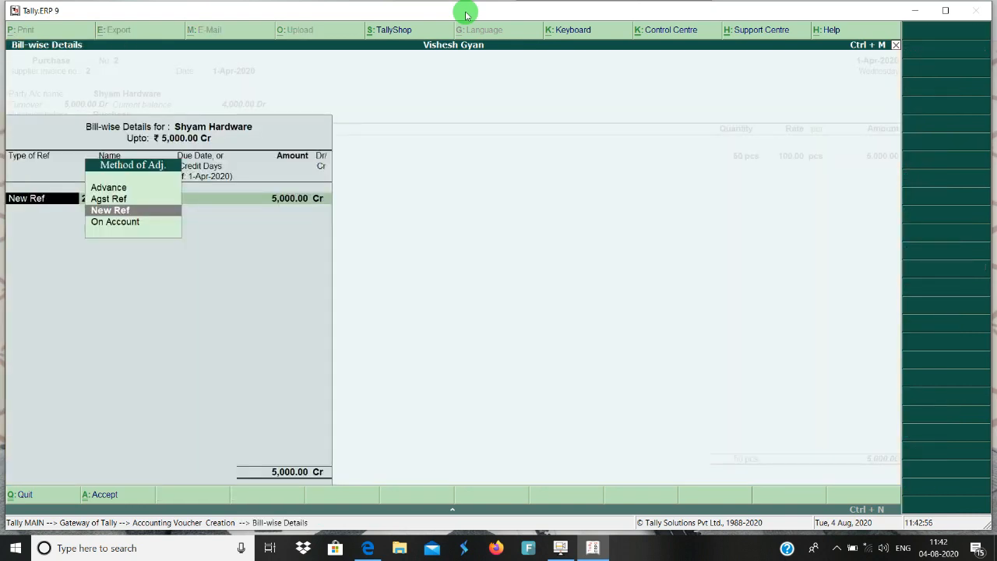
key("Up")
key("Return")
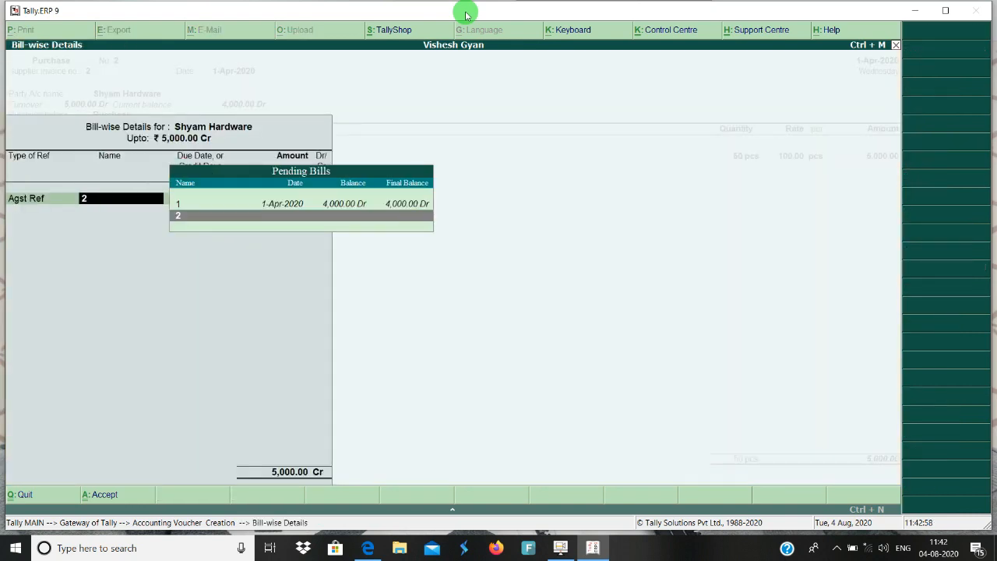
key("Up")
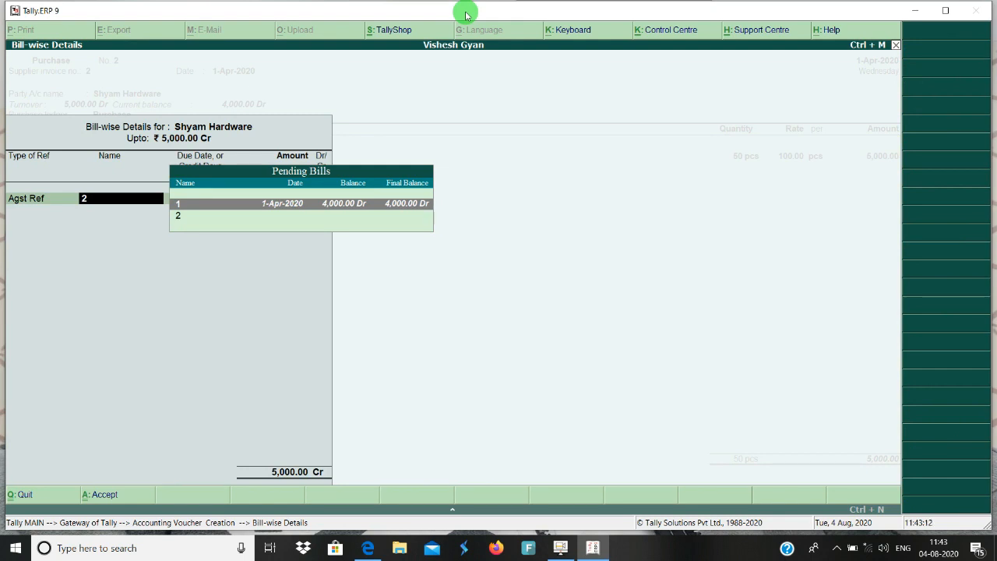
key("BackSpace")
type("1")
key("Return")
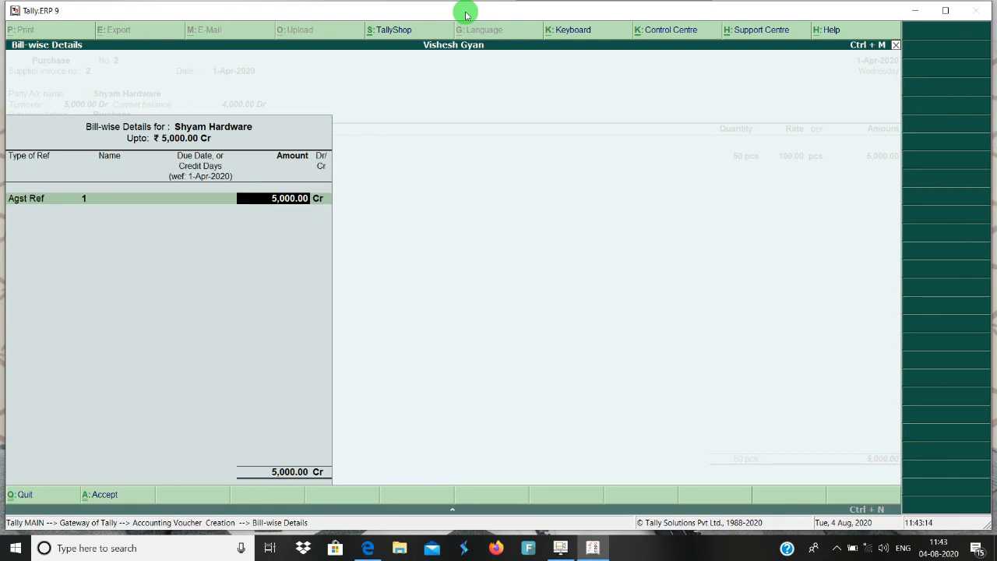
key("BackSpace")
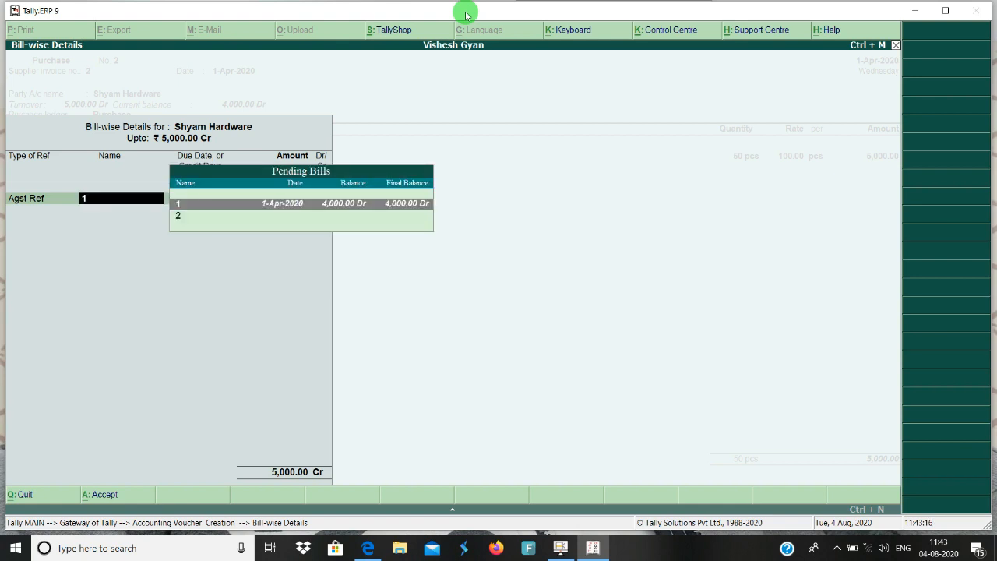
key("Return")
type("4")
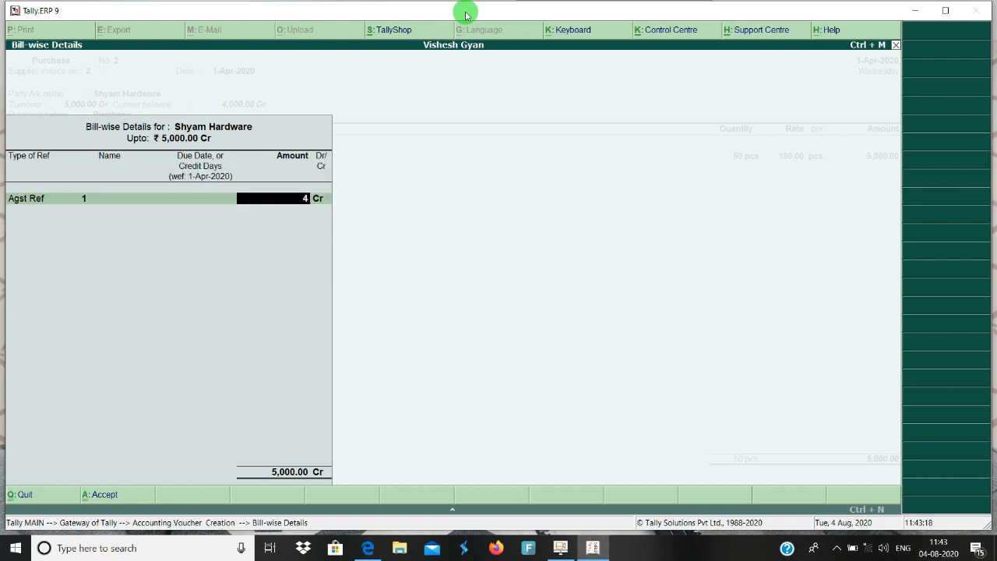
type("000")
key("Return")
key("Return")
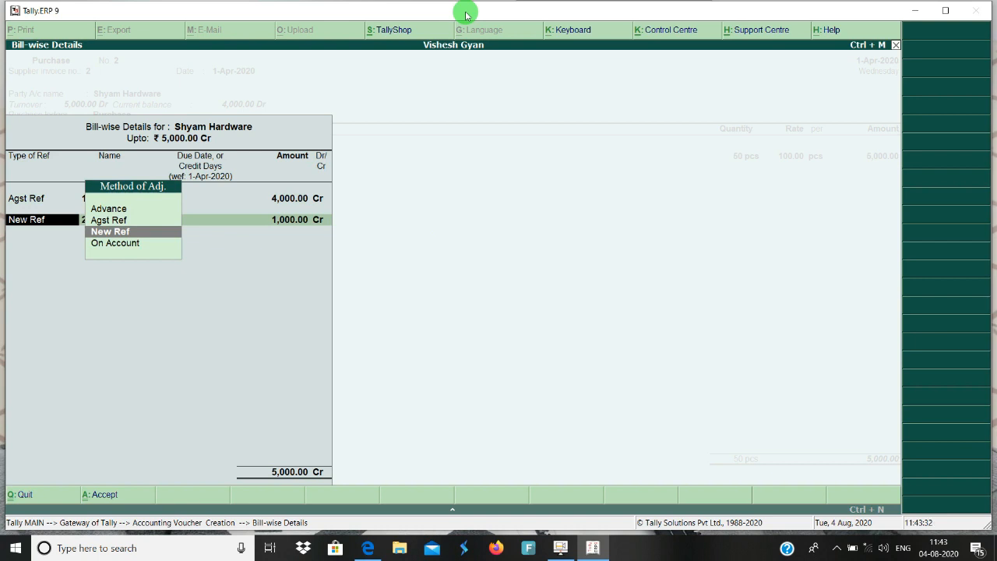
Step: Allocate the remaining 1,000 of the purchase as New Ref with reference name 2 and save the voucher
key("Return")
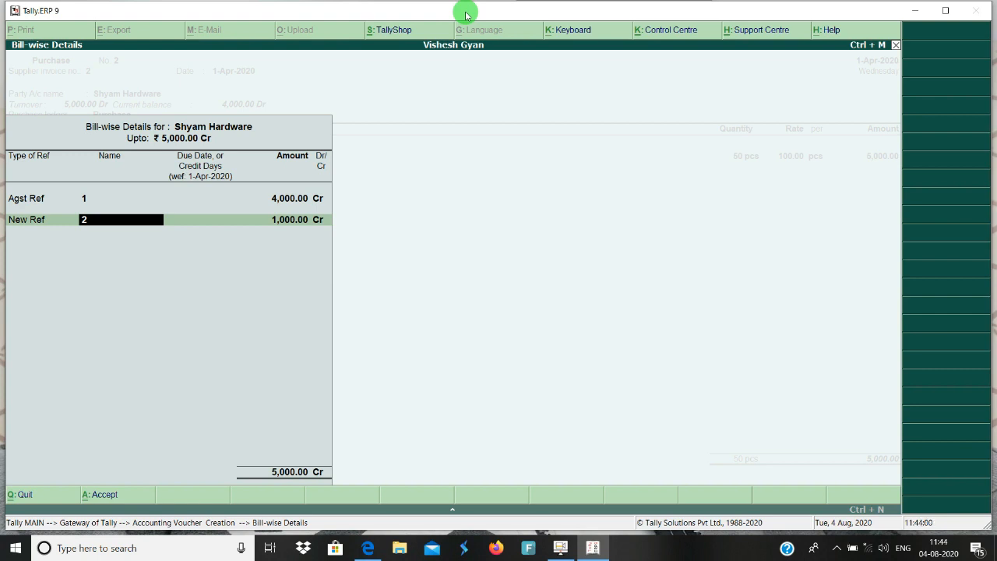
key("Return")
key("Return")
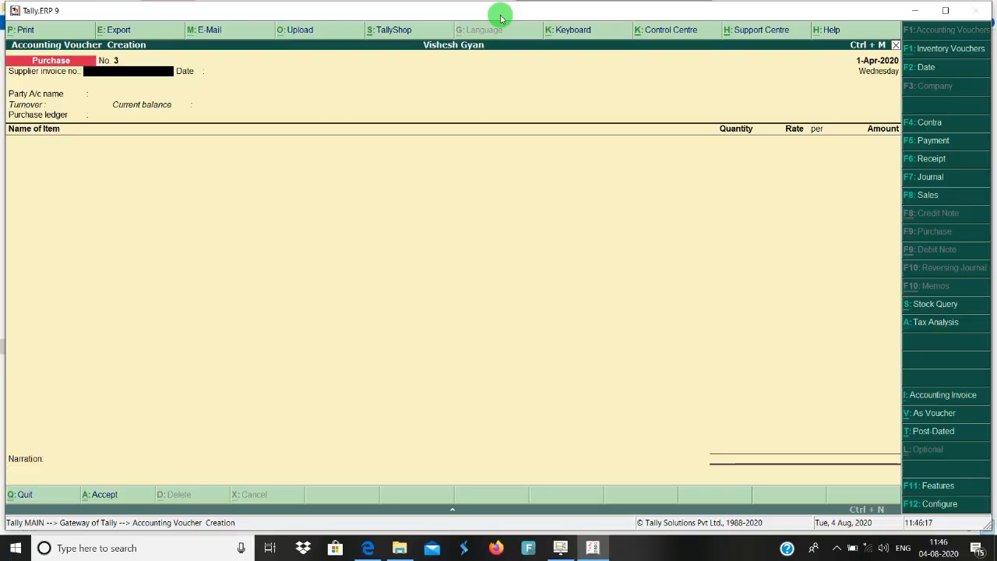
Step: Start a payment voucher with Cash as the account and enter Shyam Hardware with an amount of 1,000
left_click(946, 141)
type("C")
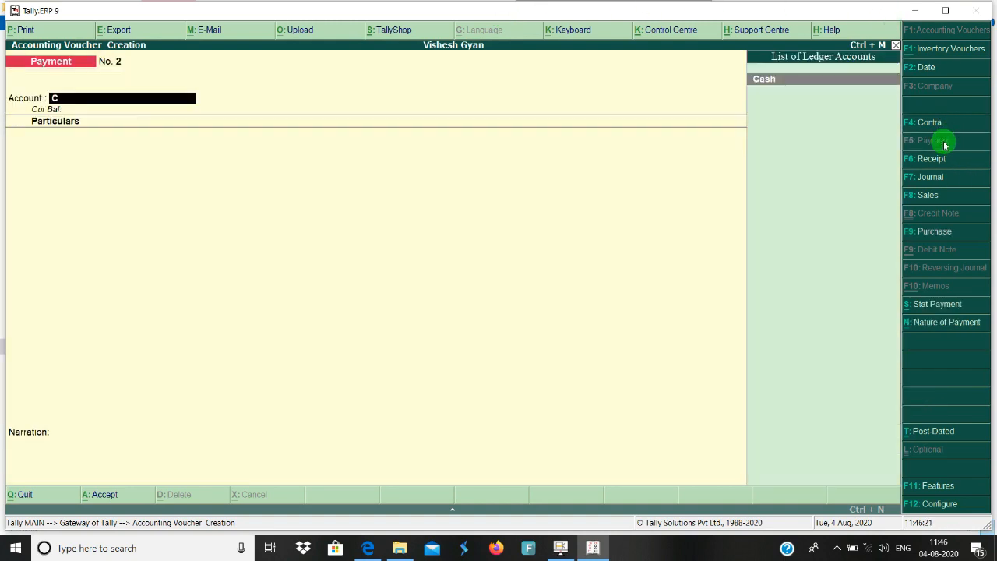
key("Return")
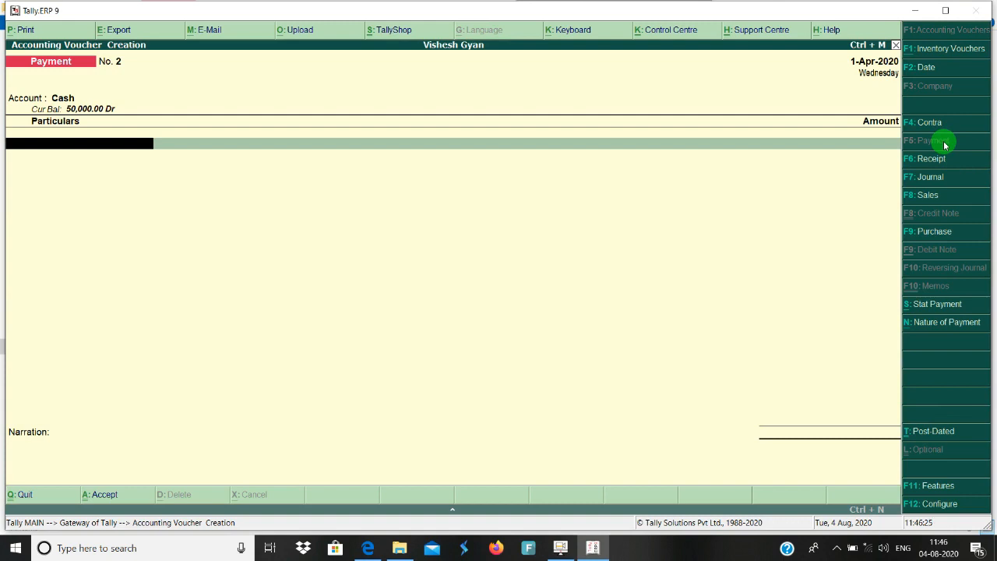
type("Sh")
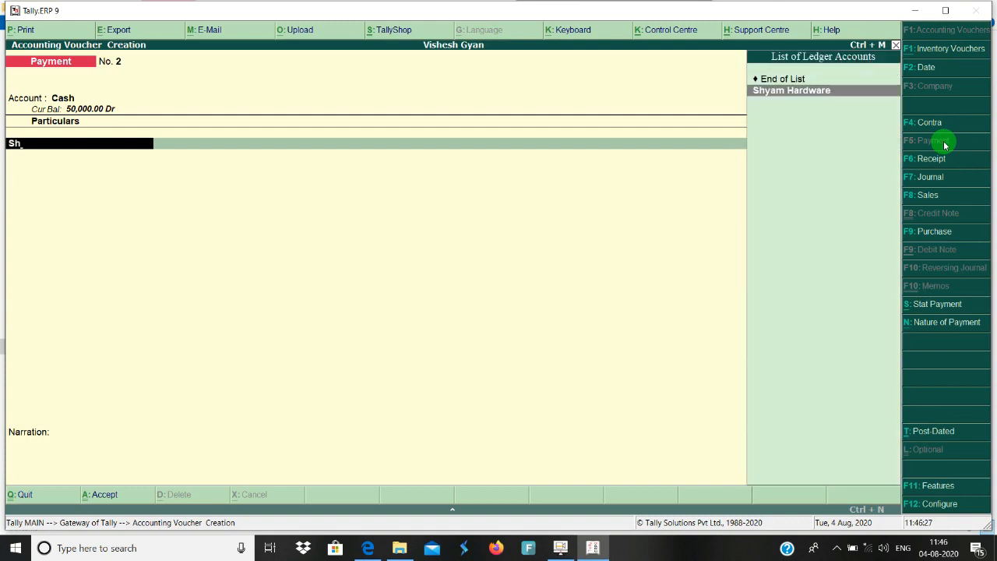
key("Return")
type("1")
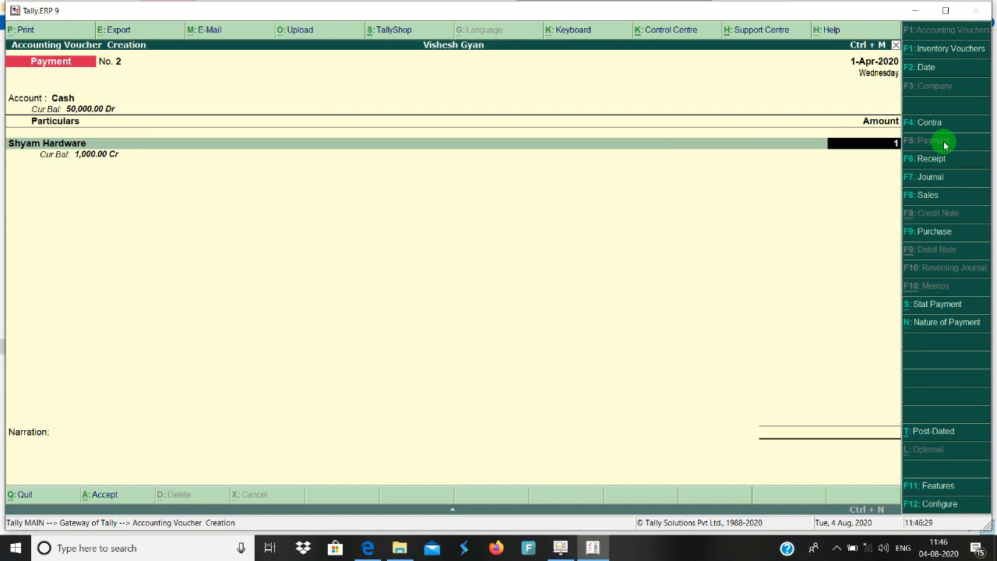
type("000")
key("Return")
Step: Back out of the payment's bill-wise allocation, clear the amount and return to the Shyam Hardware ledger entry
key("Escape")
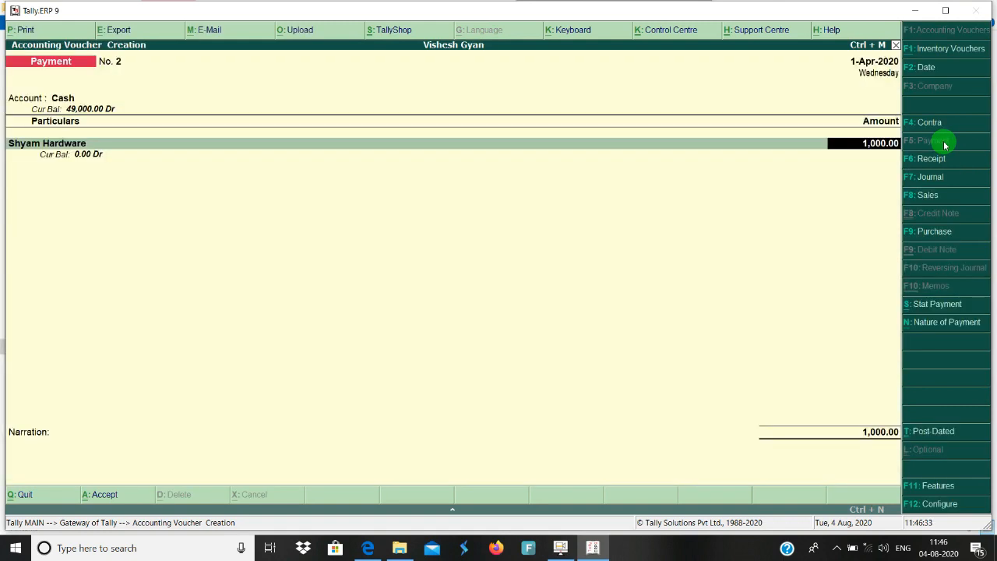
key("Return")
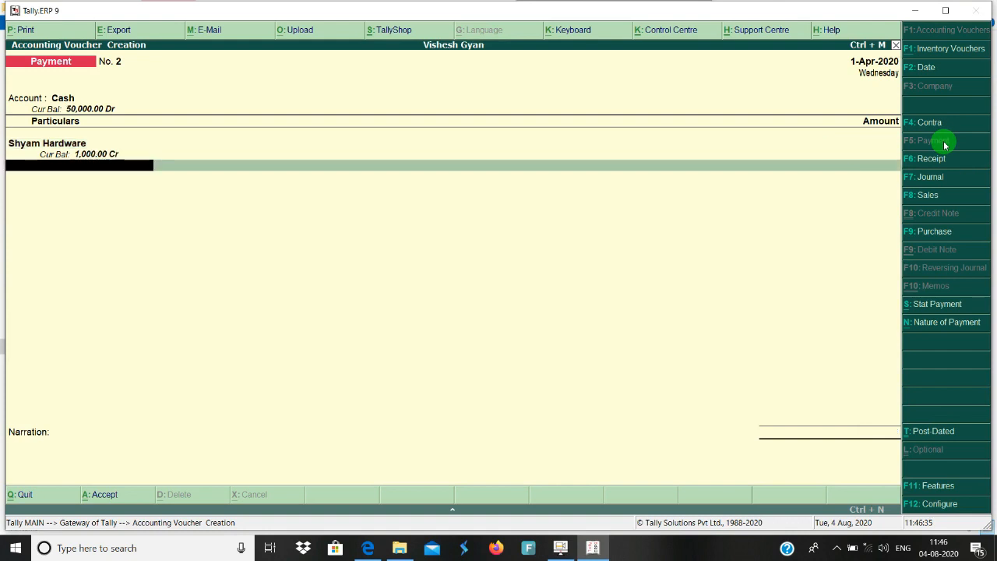
key("BackSpace")
key("BackSpace")
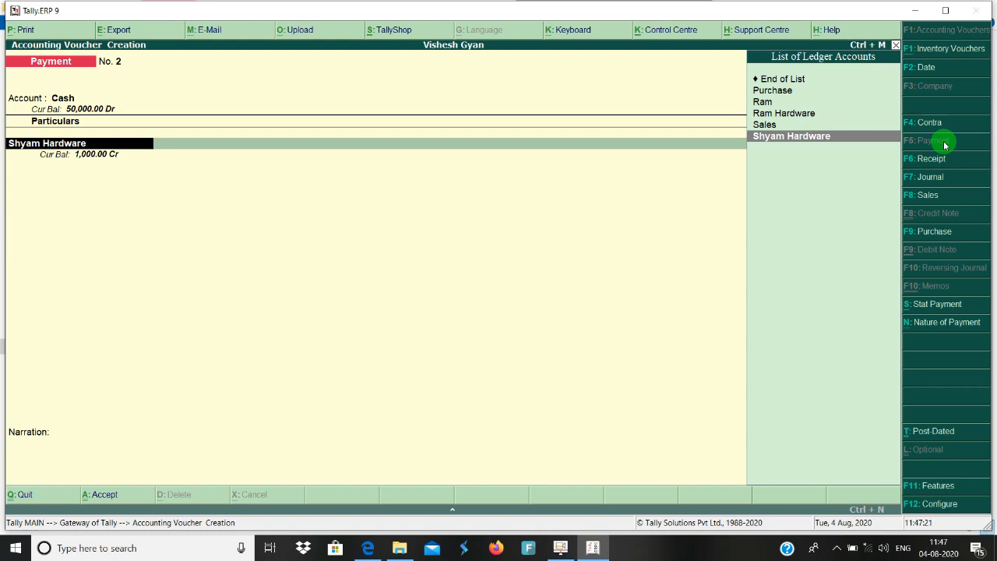
Step: Enter 1,000 for Shyam Hardware in the payment voucher and allocate it as Agst Ref to pending bill 2
key("Return")
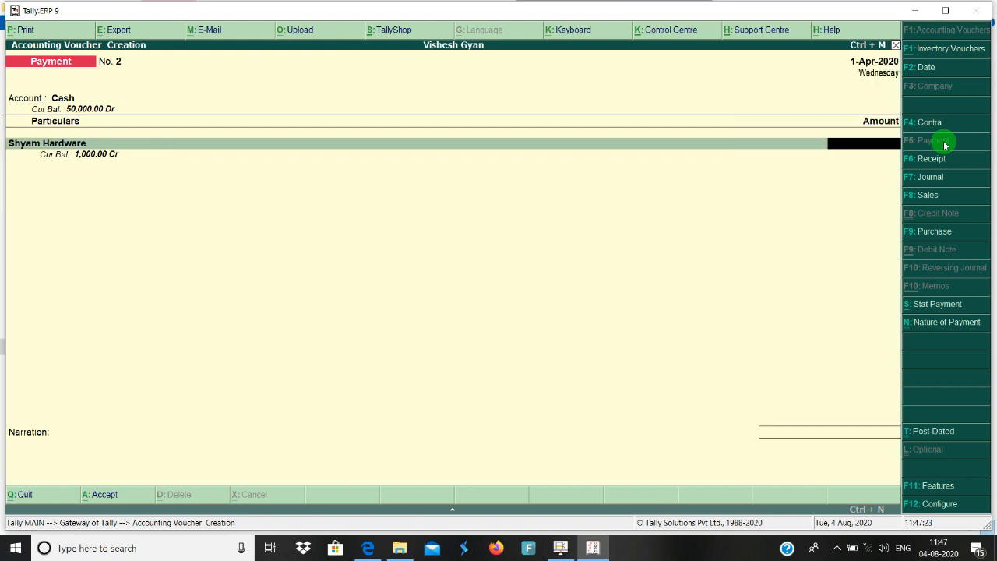
type("1000")
key("Return")
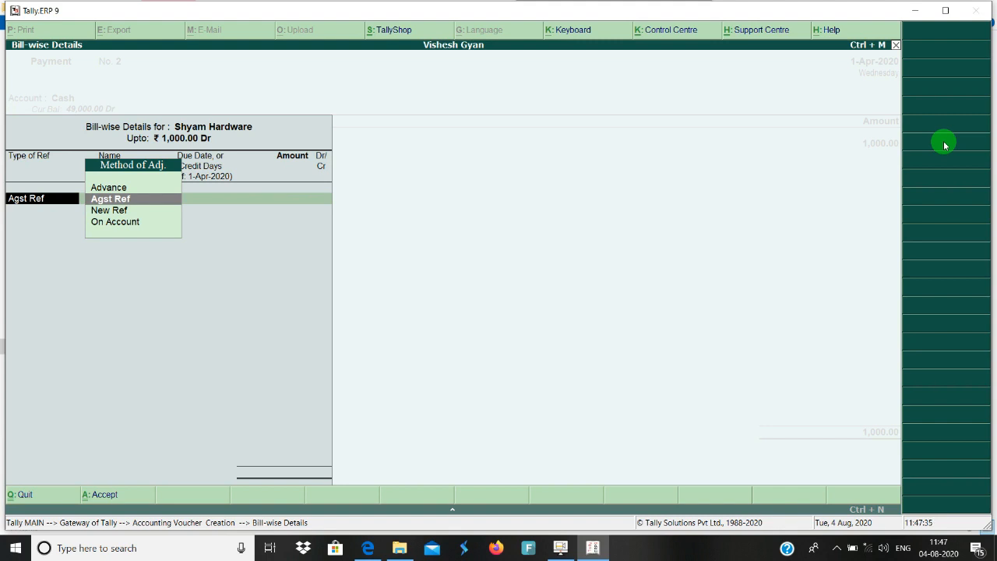
key("Return")
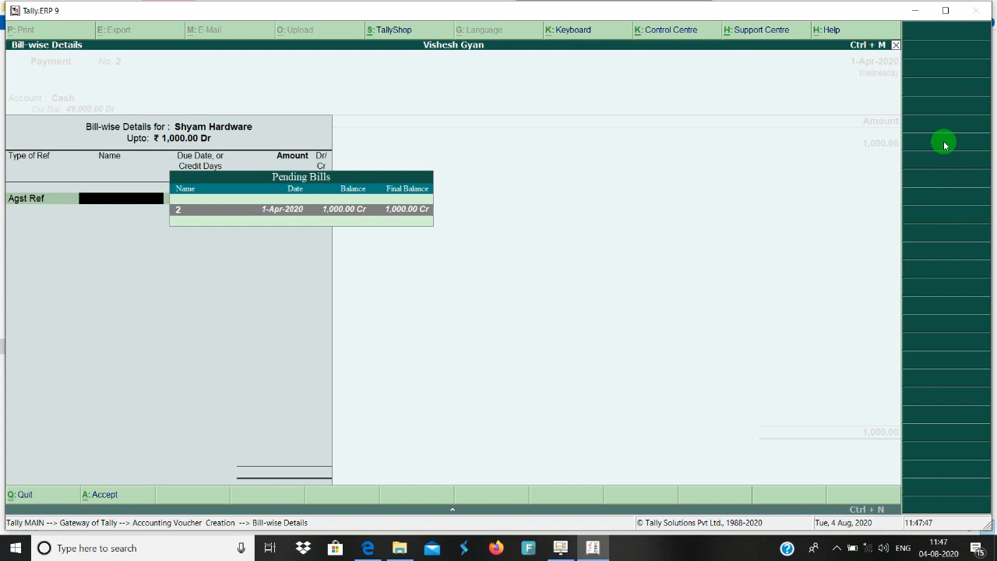
key("Return")
key("Return")
key("Return")
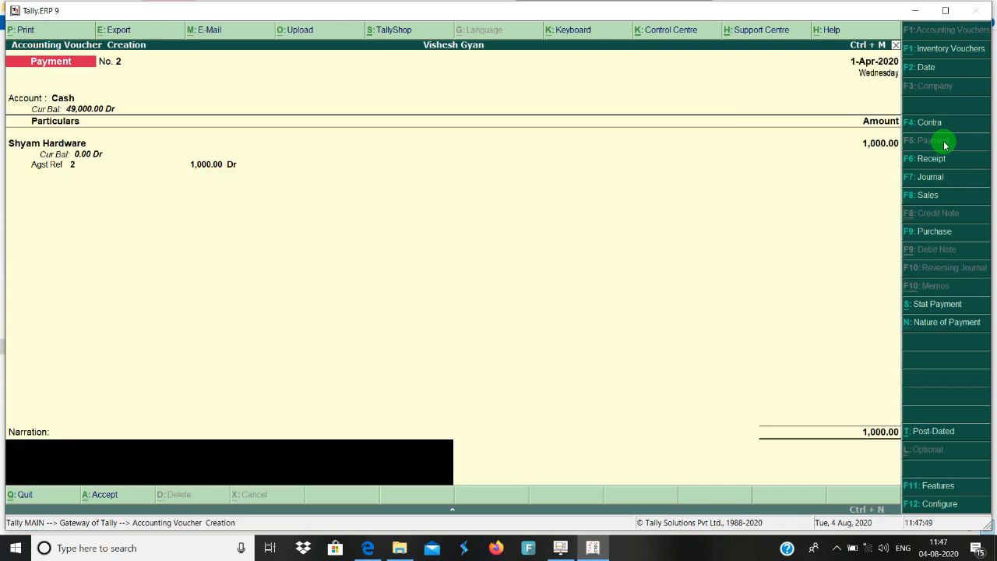
Step: Recheck the payment's amount and bill allocation, leave the narration blank and save the payment voucher
key("BackSpace")
key("BackSpace")
key("Return")
key("Return")
key("Return")
key("Return")
key("Return")
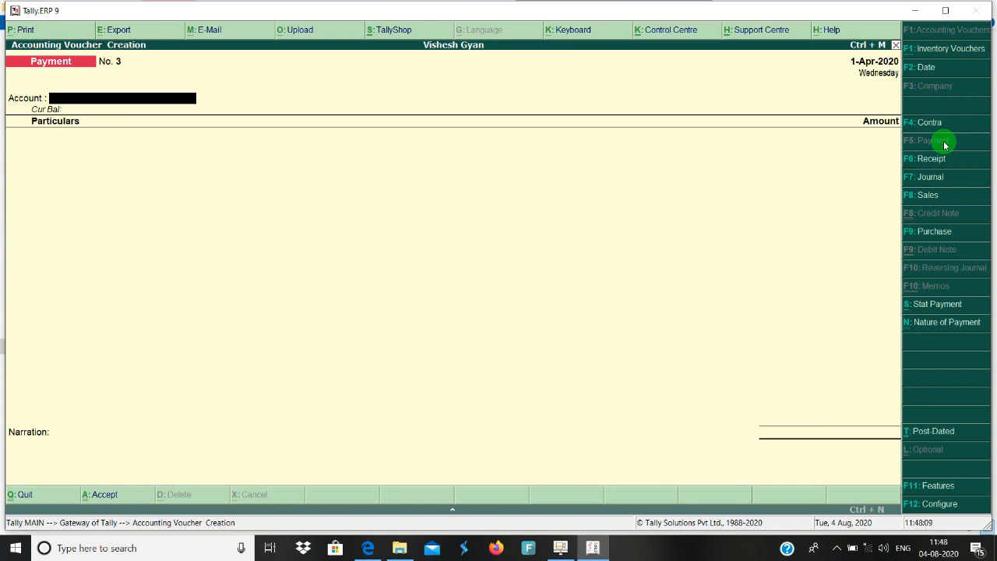
Step: Start a sales voucher for the party ledger listed directly above Ram Hardware, keep the party details unchanged and use the Sales ledger
left_click(923, 201)
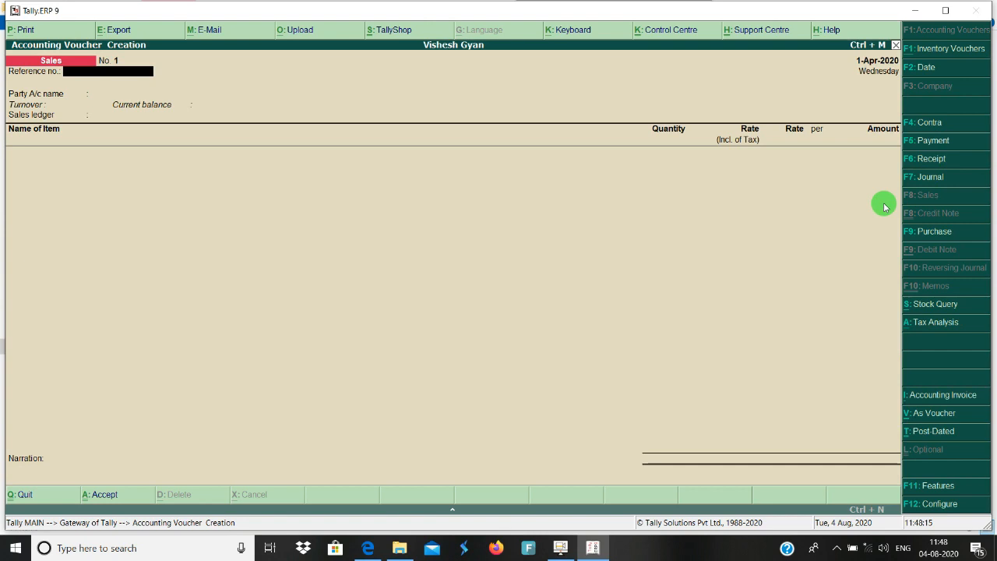
key("Return")
key("Down")
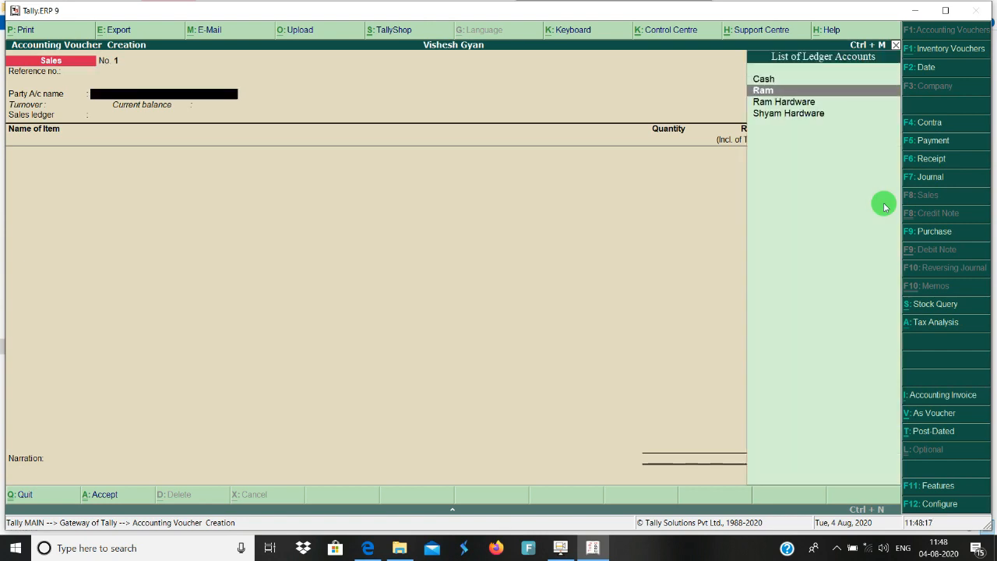
key("Return")
key("Return")
key("Return")
key("Return")
key("Return")
key("Return")
key("Return")
key("Return")
key("Return")
key("Return")
key("Return")
key("Return")
key("Return")
key("Return")
key("Return")
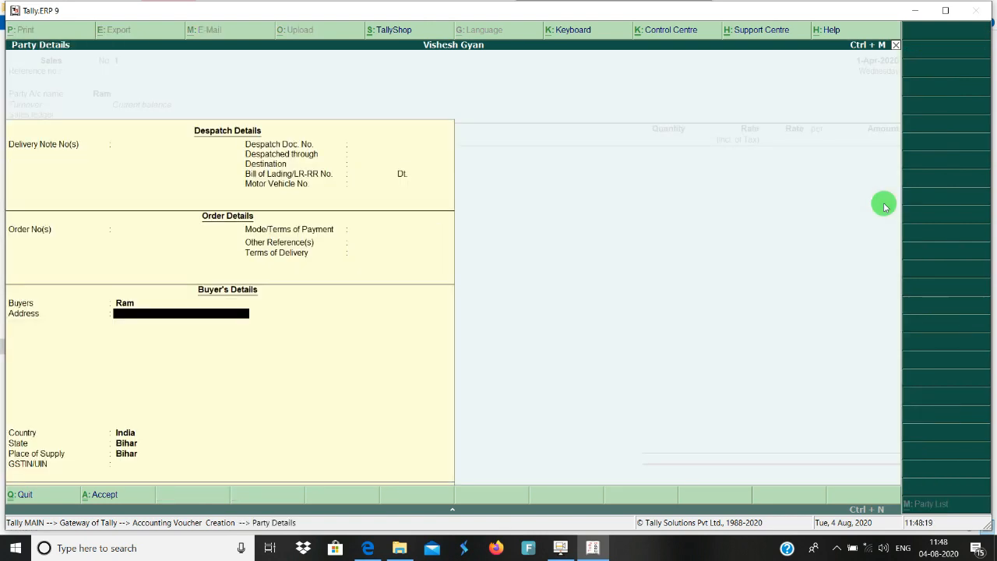
key("Return")
key("Return")
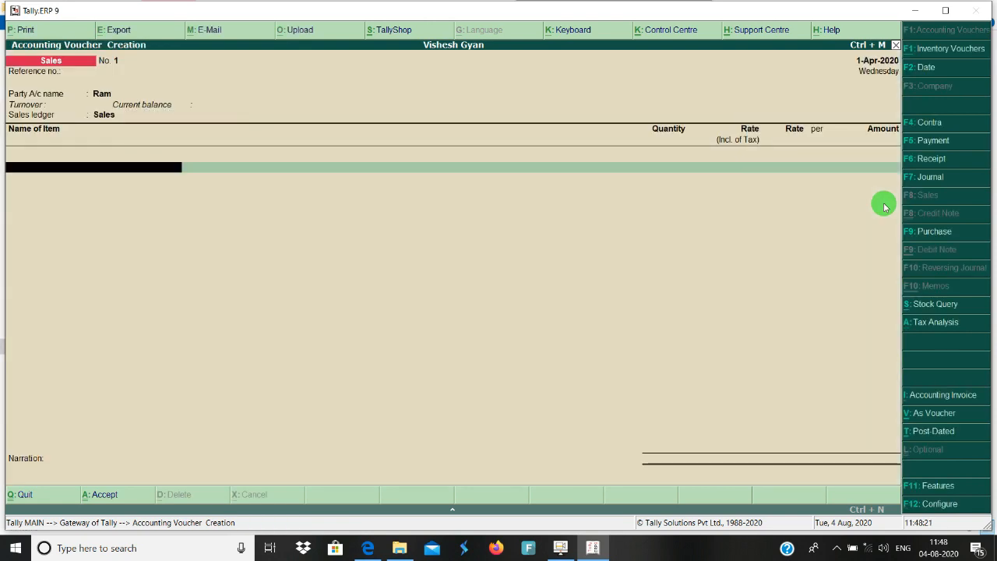
Step: Enter the item Elbow with a quantity of 60 pcs at a rate of 200 and end the item list
type("el")
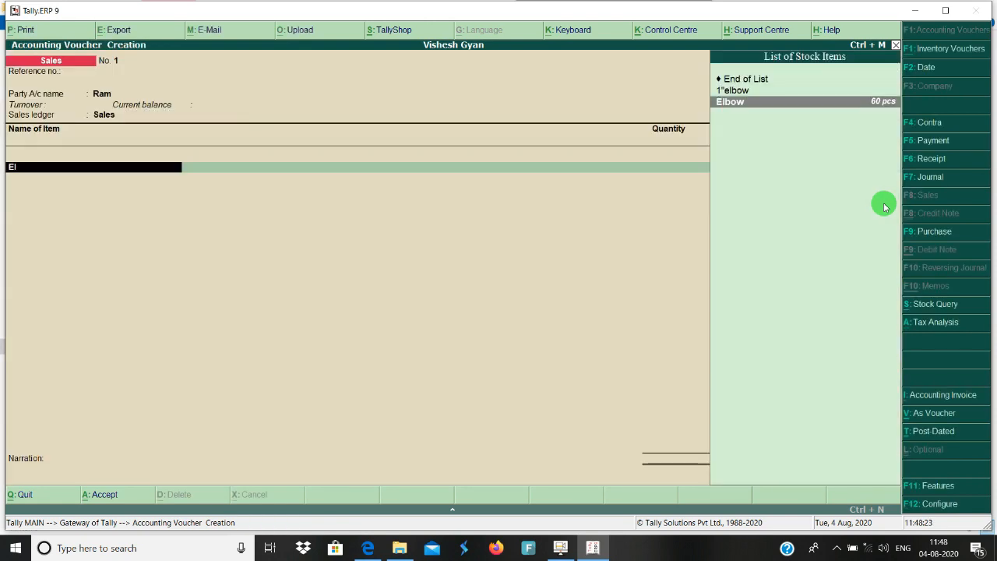
key("Return")
key("Return")
type("6")
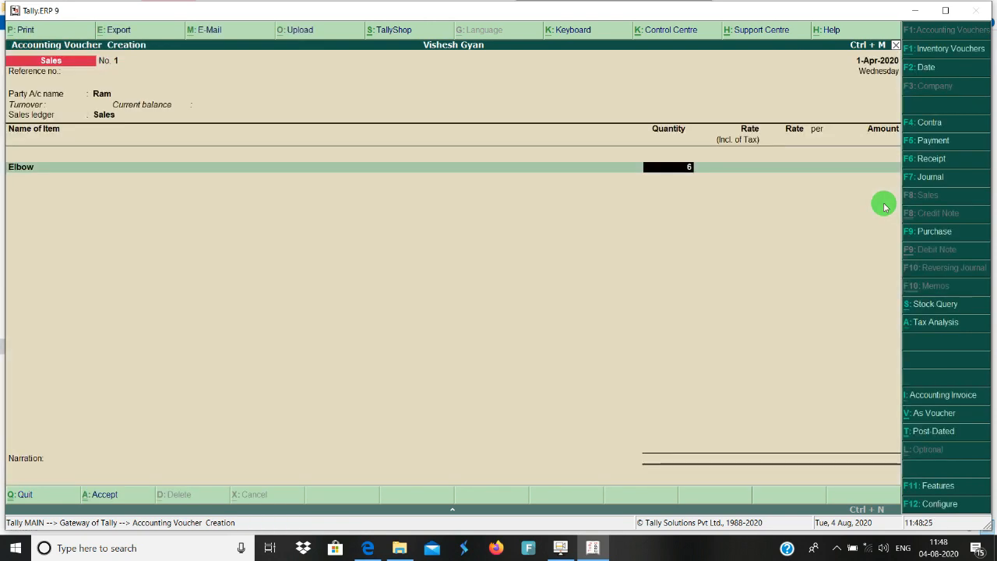
type("0")
key("Return")
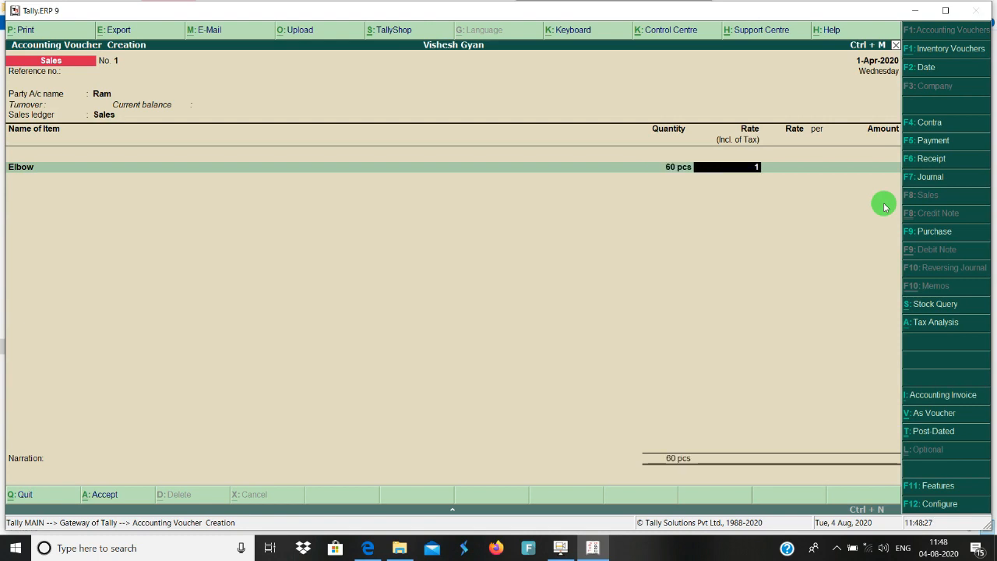
type("200")
key("Return")
key("Return")
key("Return")
key("Return")
key("Return")
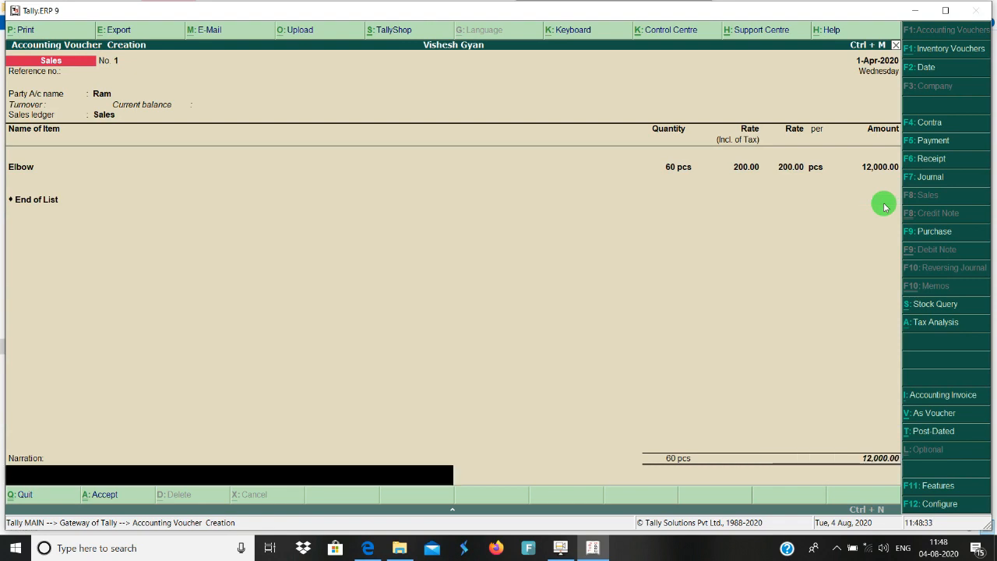
Step: Set the sales invoice option Use voucher no. as bill ref. no. for bill allocations to No and accept the configuration
key("Return")
key("Escape")
left_click(945, 507)
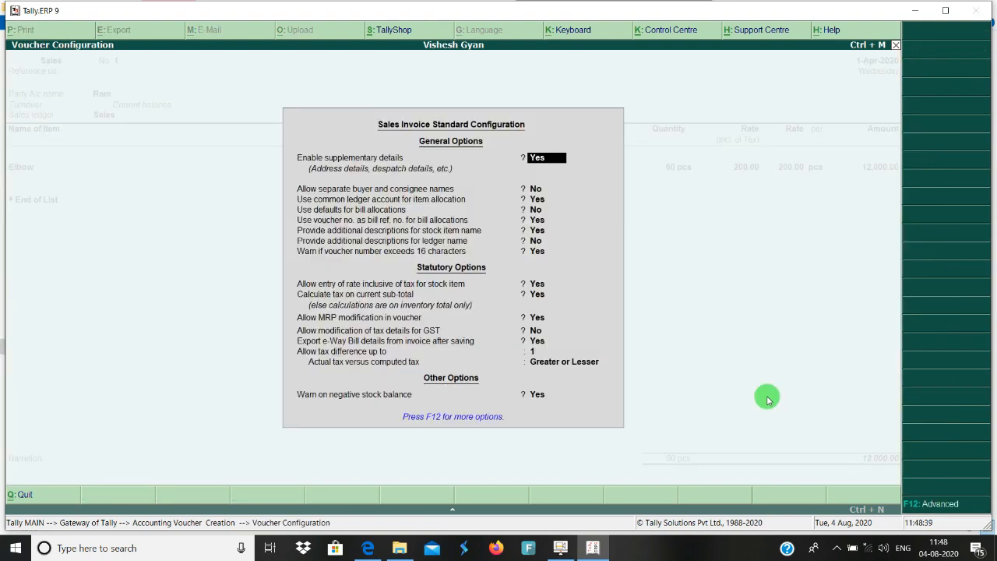
key("Return")
key("Return")
key("ctrl+a")
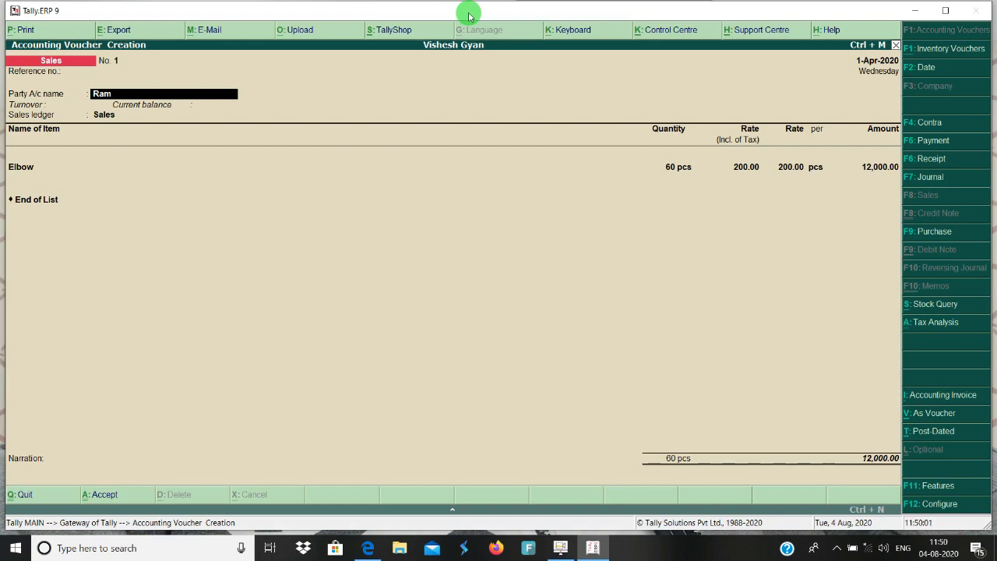
Step: Check the Maintain balances bill-by-bill setting in the party ledger's alteration form and accept it unchanged
key("ctrl+Return")
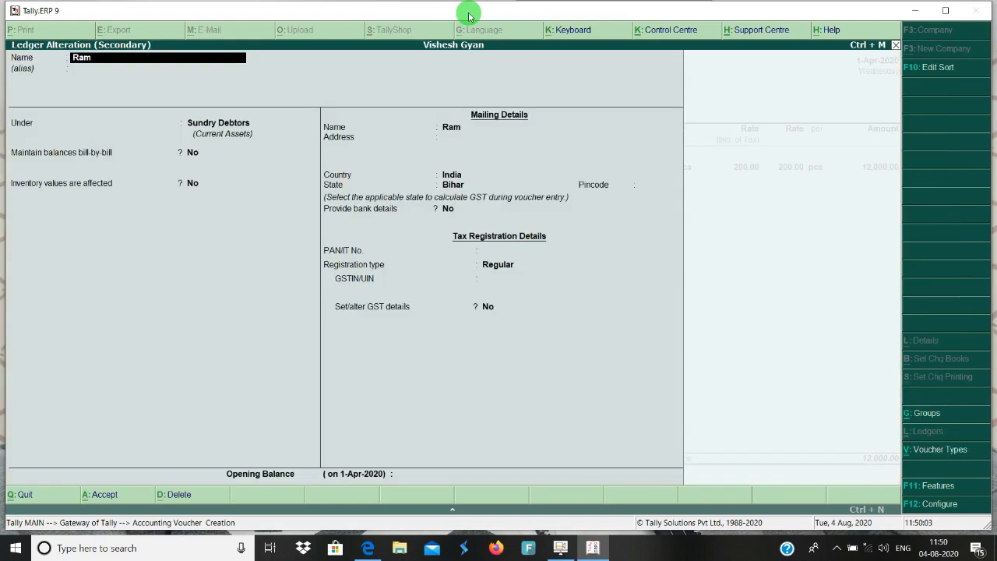
key("Return")
key("Return")
key("Return")
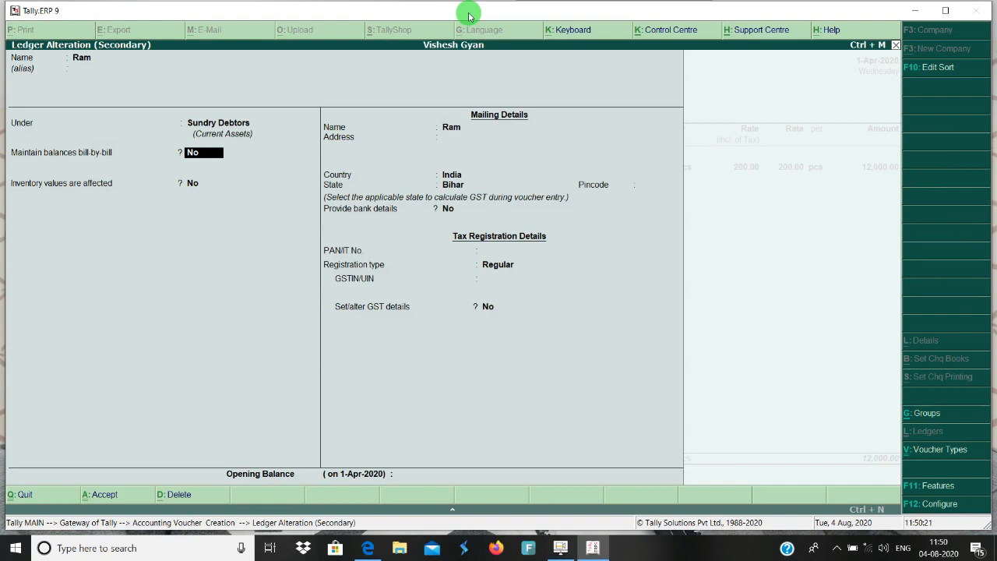
key("ctrl+a")
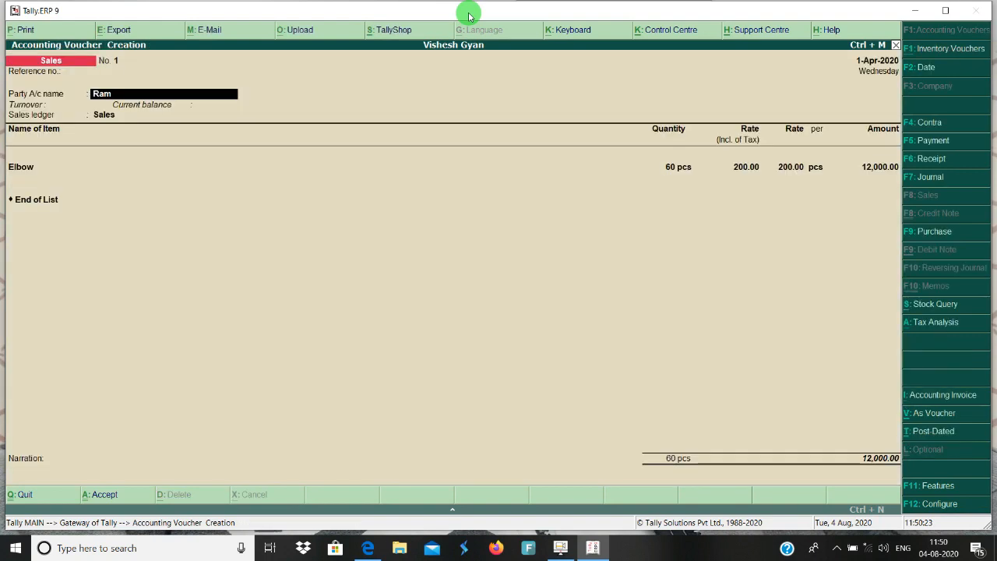
Step: Change the sales voucher's party account to Ram Hardware and accept its party details unchanged
key("BackSpace")
key("Down")
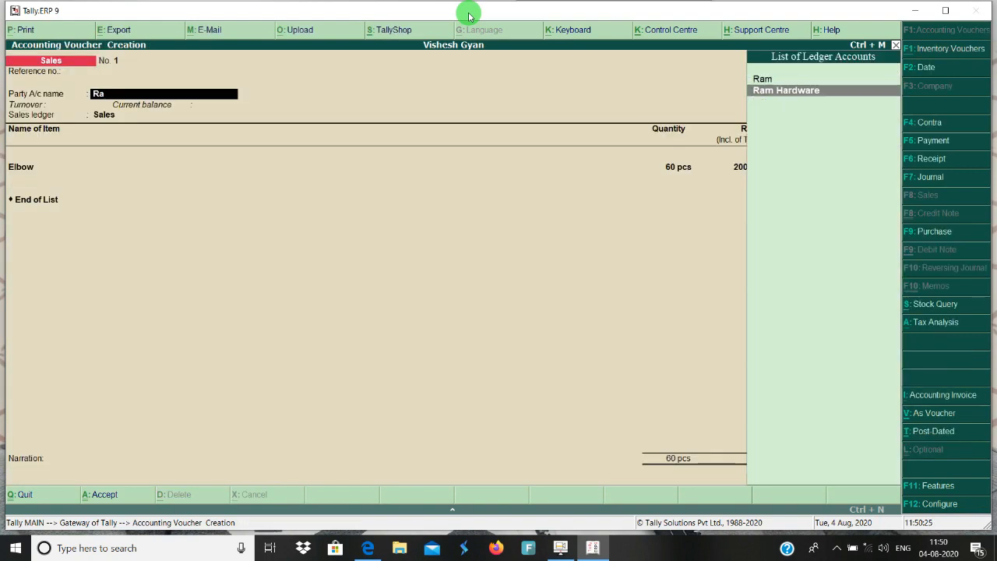
key("Return")
key("Return")
key("Return")
key("Return")
key("Return")
key("Return")
key("Return")
key("Return")
key("Return")
key("Return")
key("Return")
key("Return")
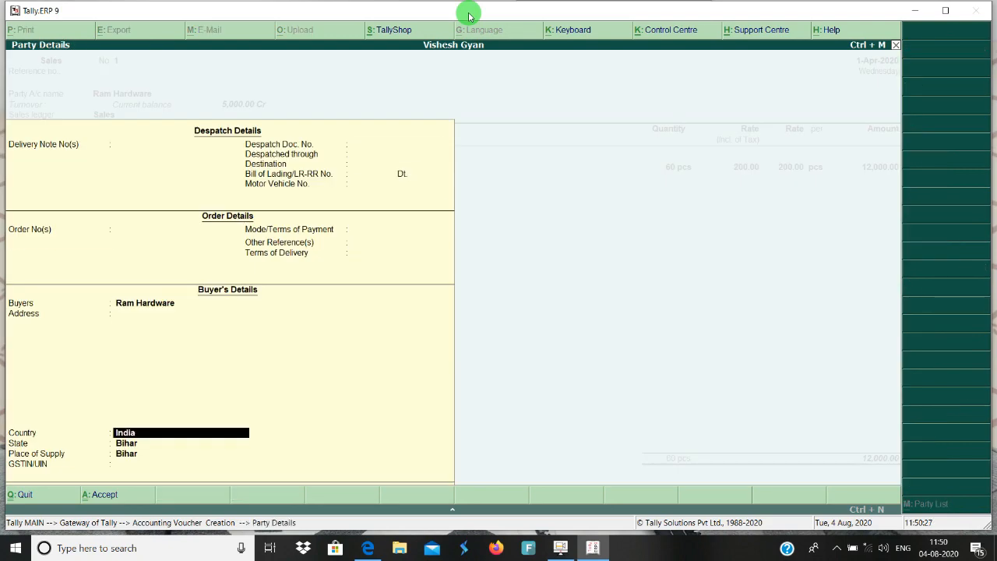
key("Return")
key("Return")
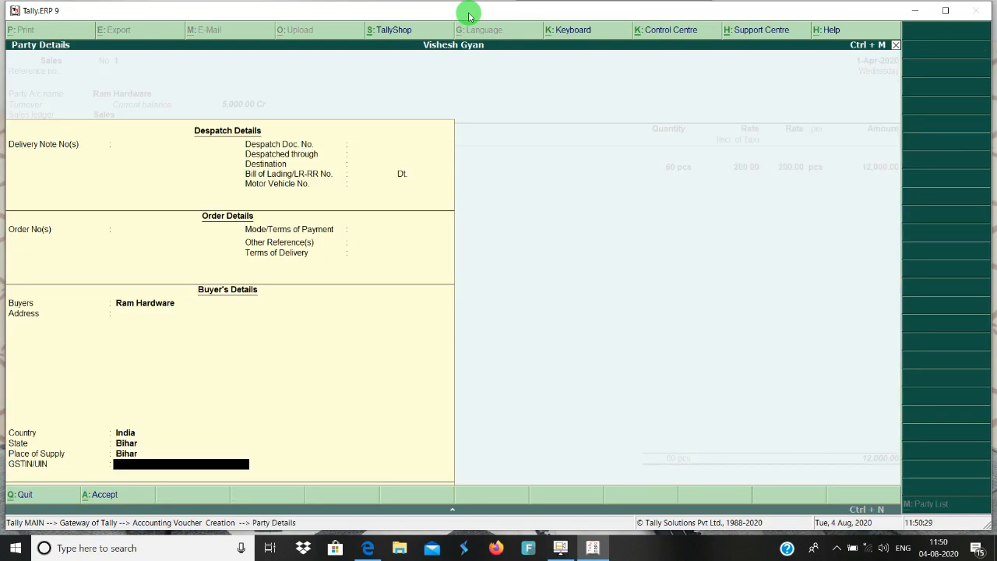
key("Return")
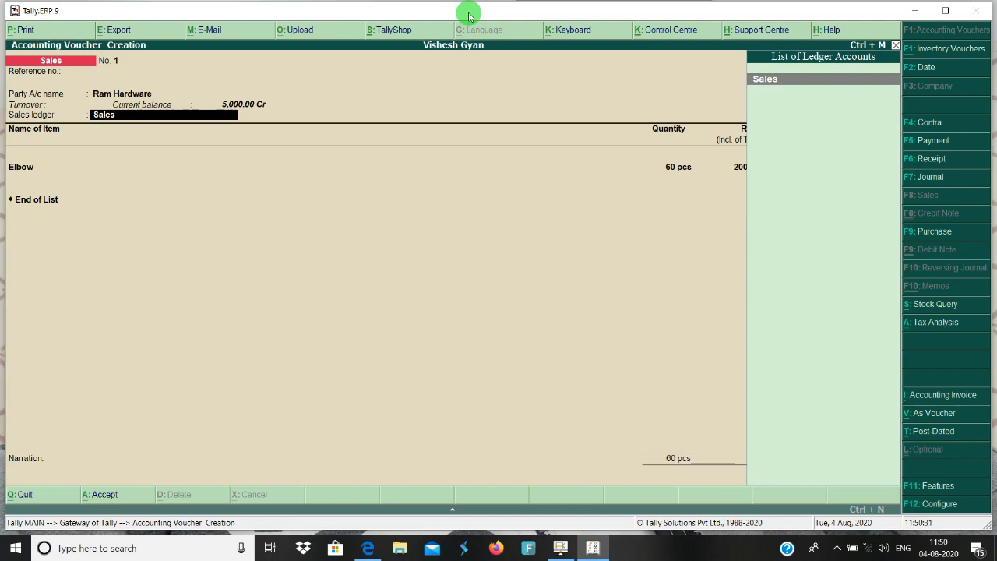
Step: Switch the party back to the ledger listed above Ram Hardware and set its Maintain balances bill-by-bill option to Yes
key("BackSpace")
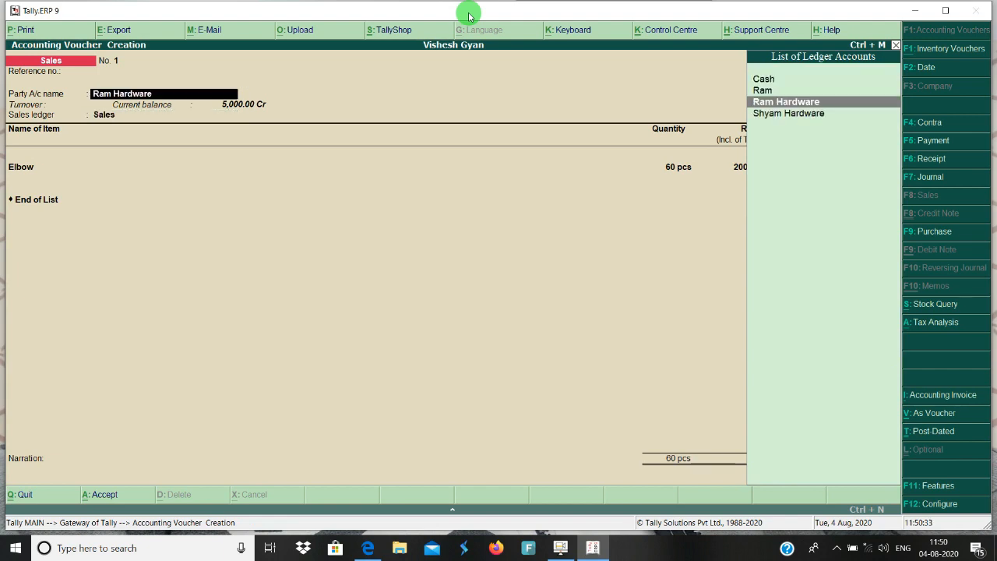
type("Ra")
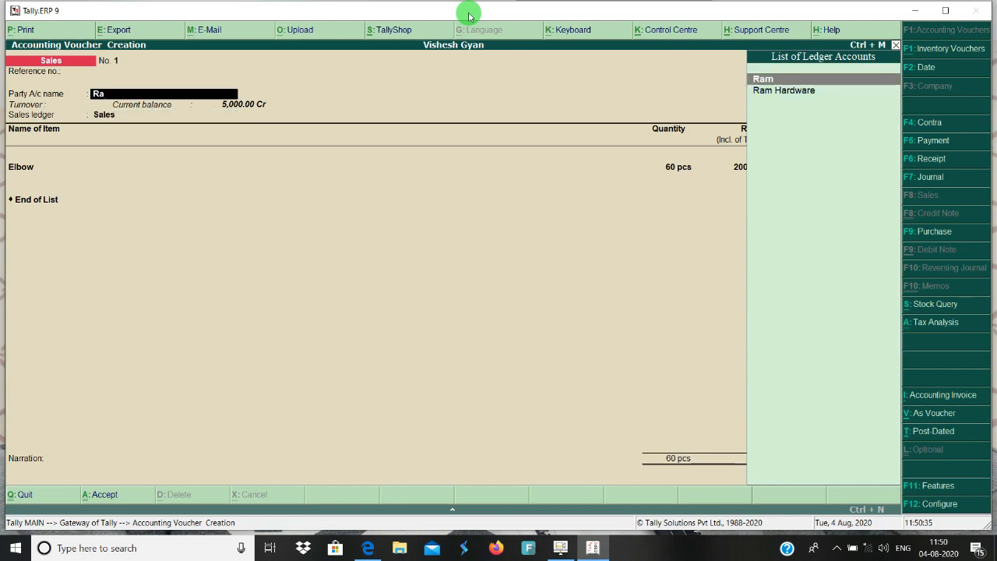
key("Return")
key("Escape")
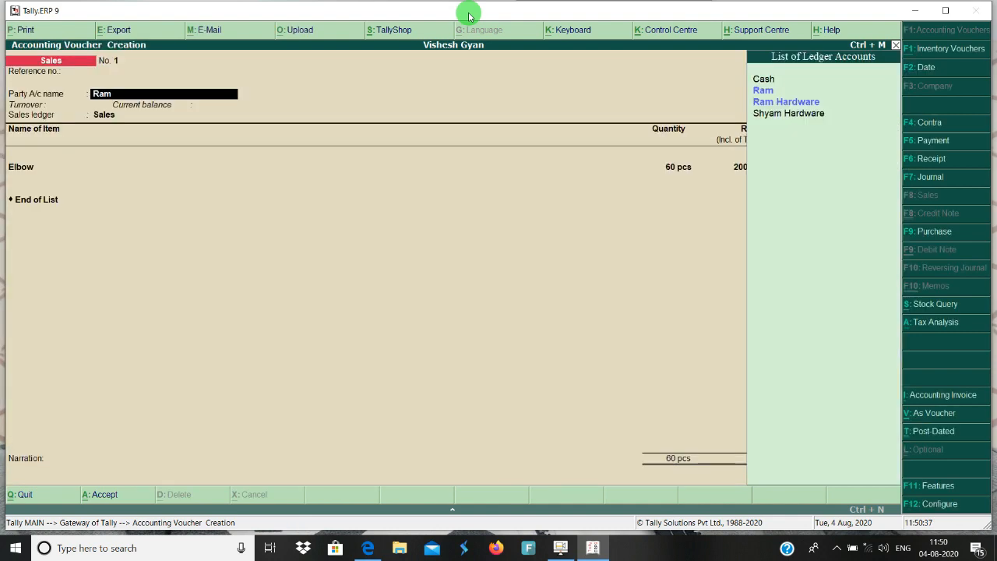
key("ctrl+Return")
key("Return")
key("Return")
key("Return")
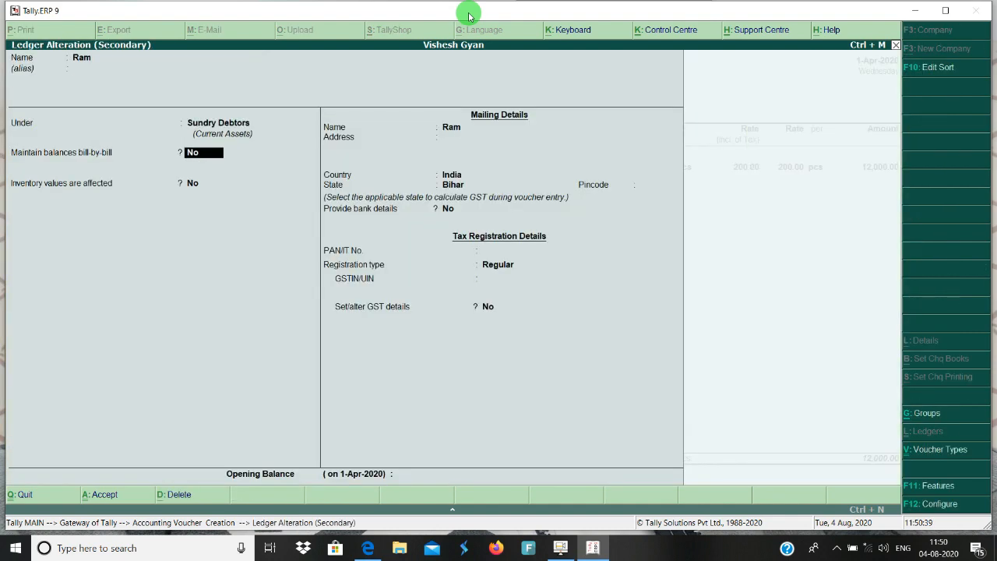
key("y")
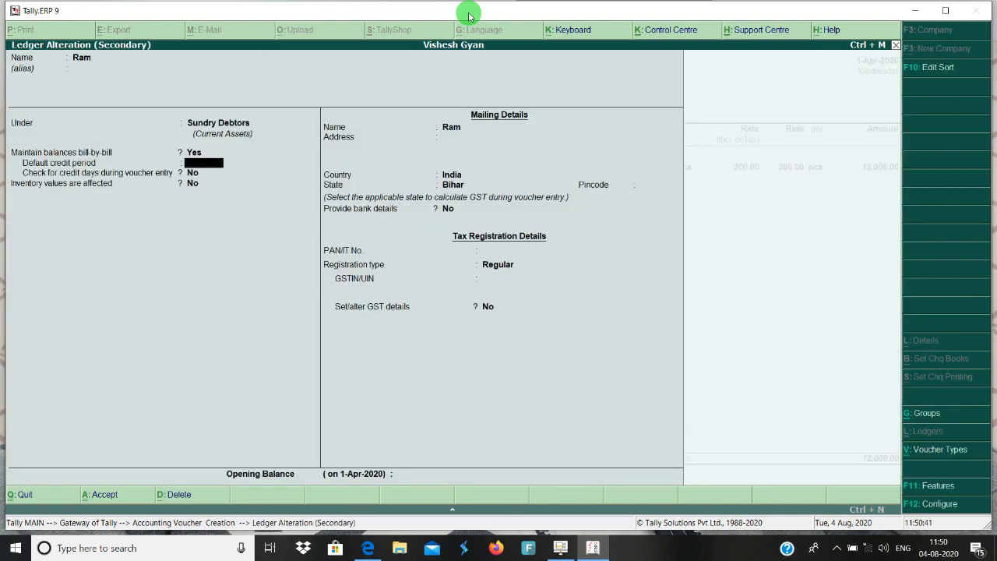
key("ctrl+a")
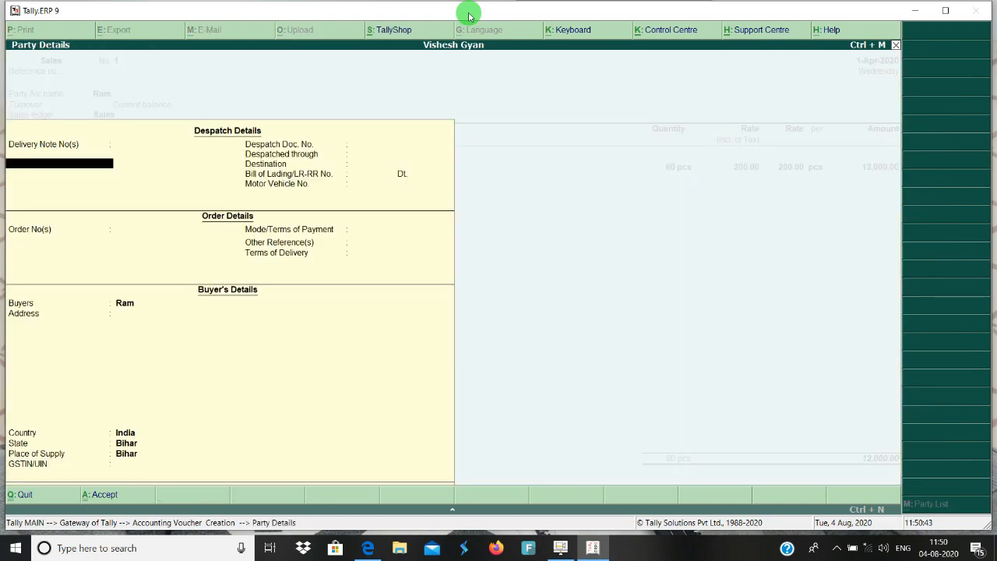
key("Escape")
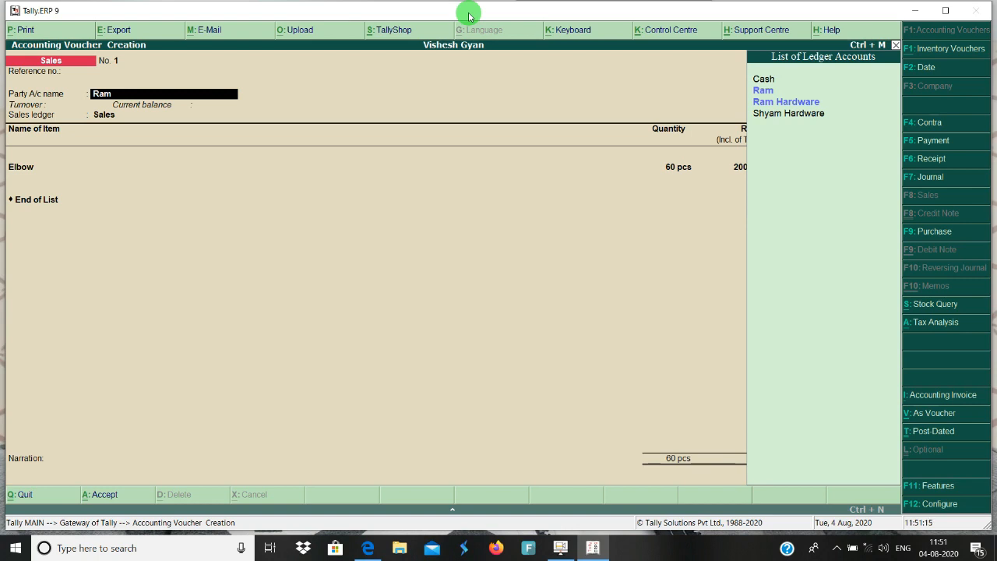
Step: Accept the party details, Sales ledger and Elbow item unchanged and proceed to the sale's bill-wise details
key("Return")
key("Return")
key("Return")
key("Return")
key("Return")
key("Return")
key("Return")
key("Return")
key("Return")
key("Return")
key("Return")
key("Return")
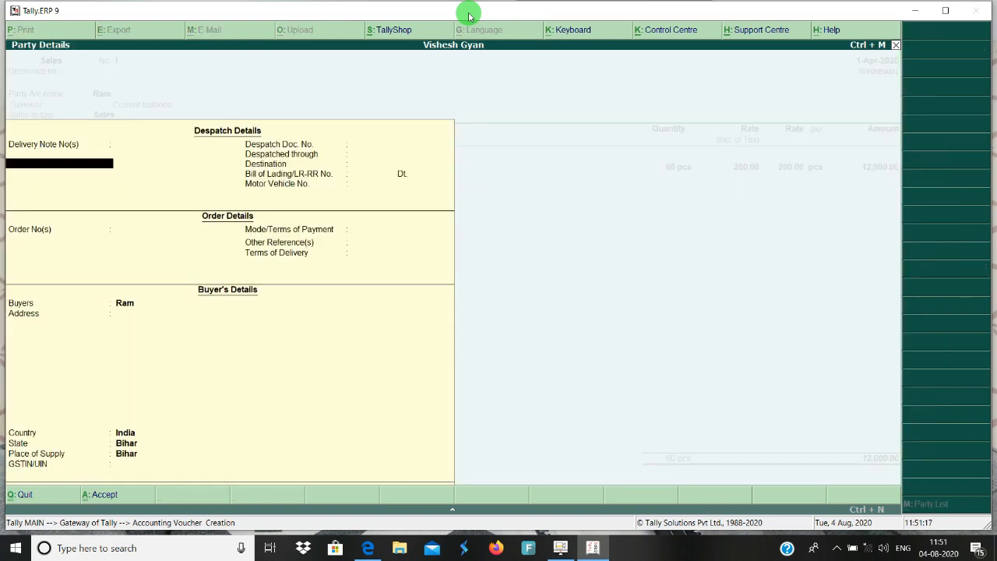
key("Return")
key("Return")
key("Return")
key("Return")
key("Return")
key("Return")
key("Return")
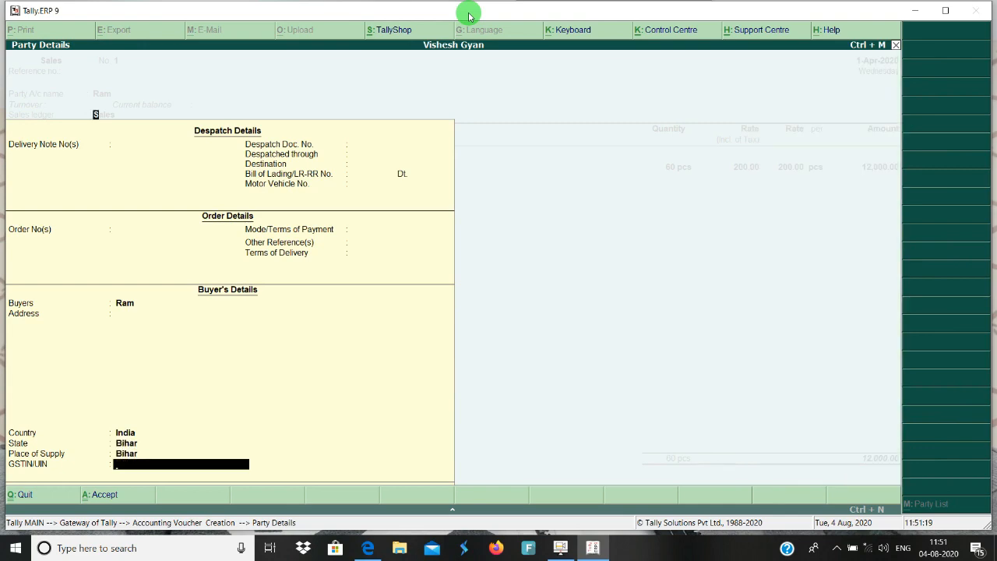
key("Return")
key("Return")
key("Return")
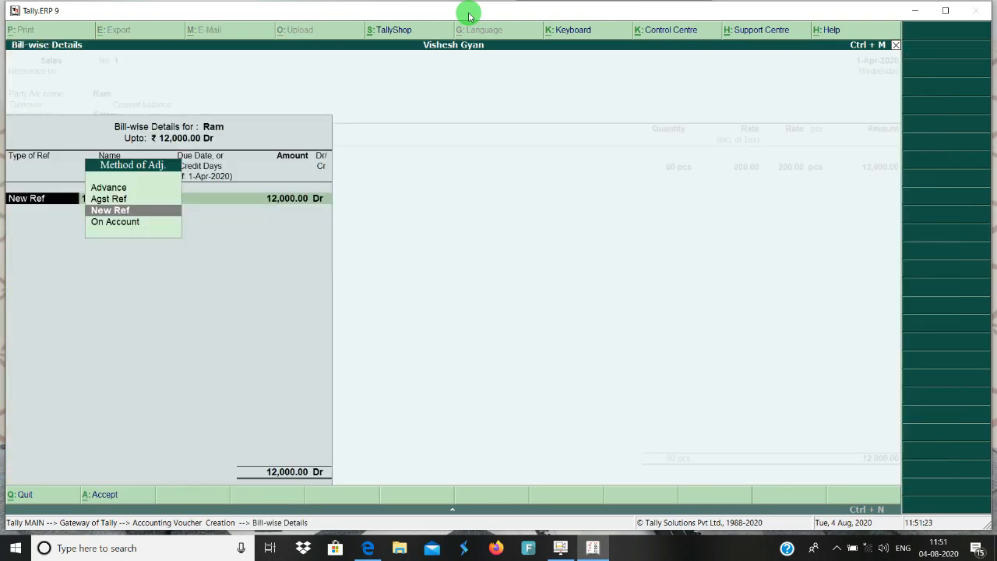
Step: Leave the bill-wise details and check Use defaults for bill allocations in the sales invoice configuration, accepting it unchanged
key("Escape")
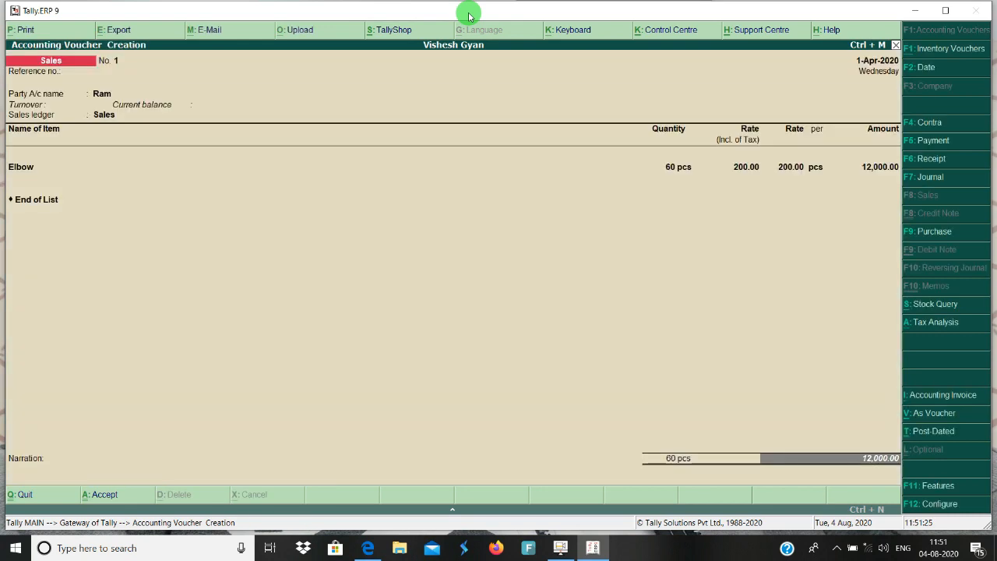
key("Return")
key("Escape")
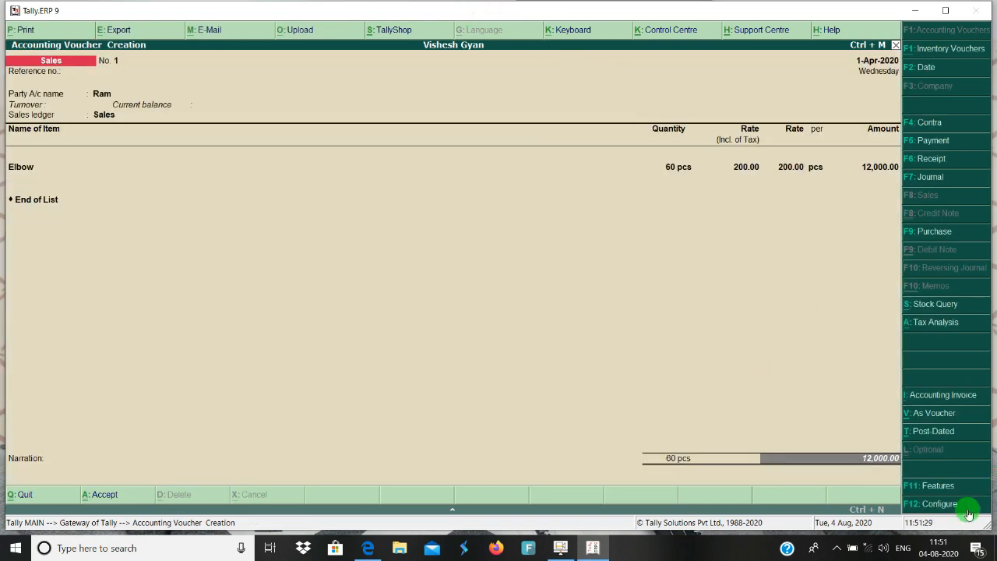
left_click(940, 505)
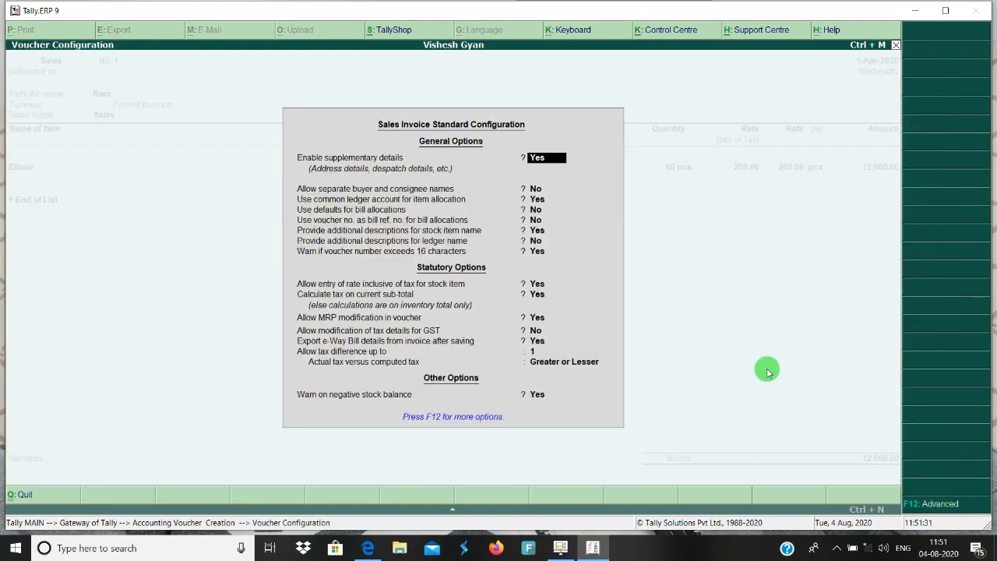
key("Return")
key("Return")
key("Return")
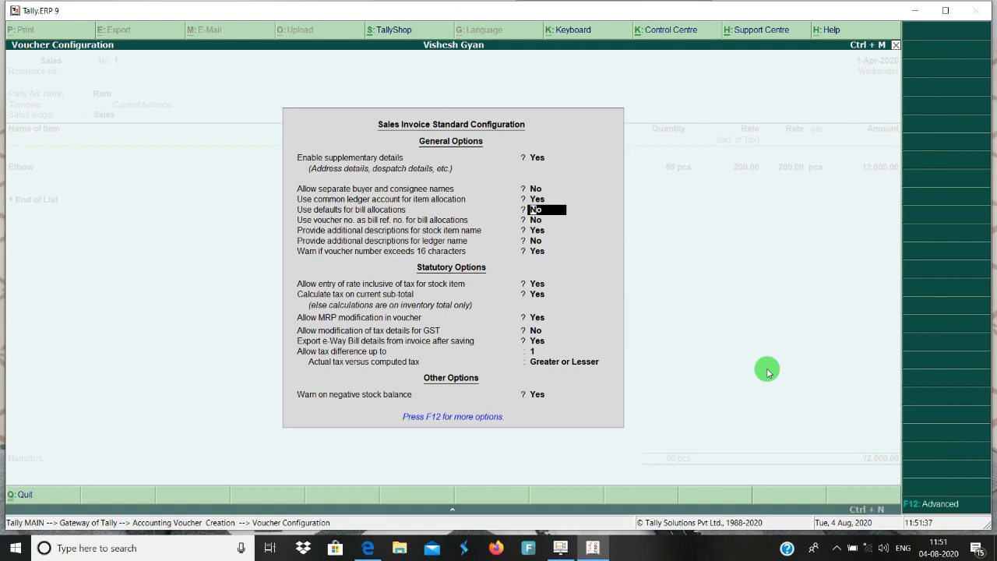
key("ctrl+a")
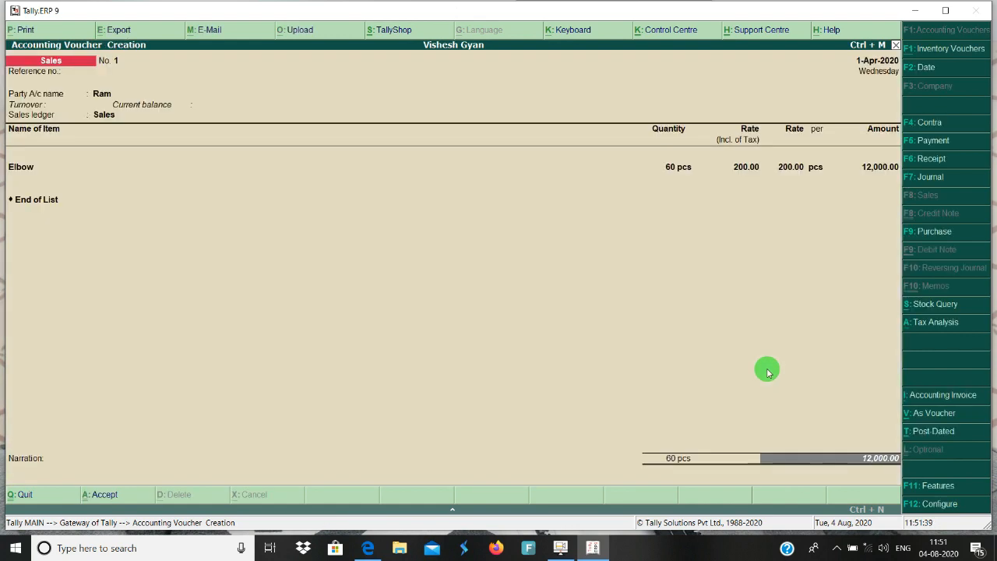
Step: Allocate the sale's 12,000.00 to New Ref bill 1 and save the sales voucher without a narration
key("Return")
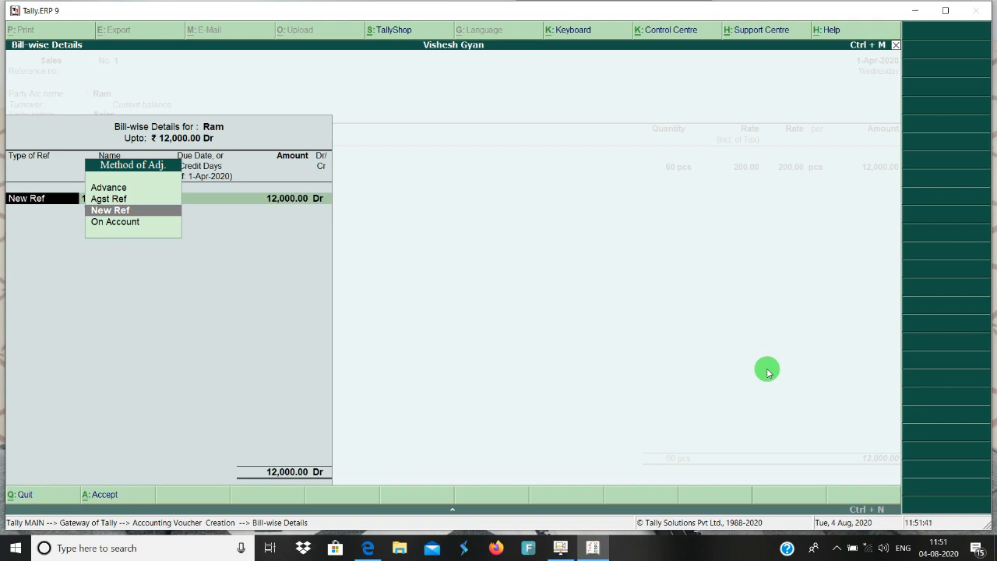
key("Return")
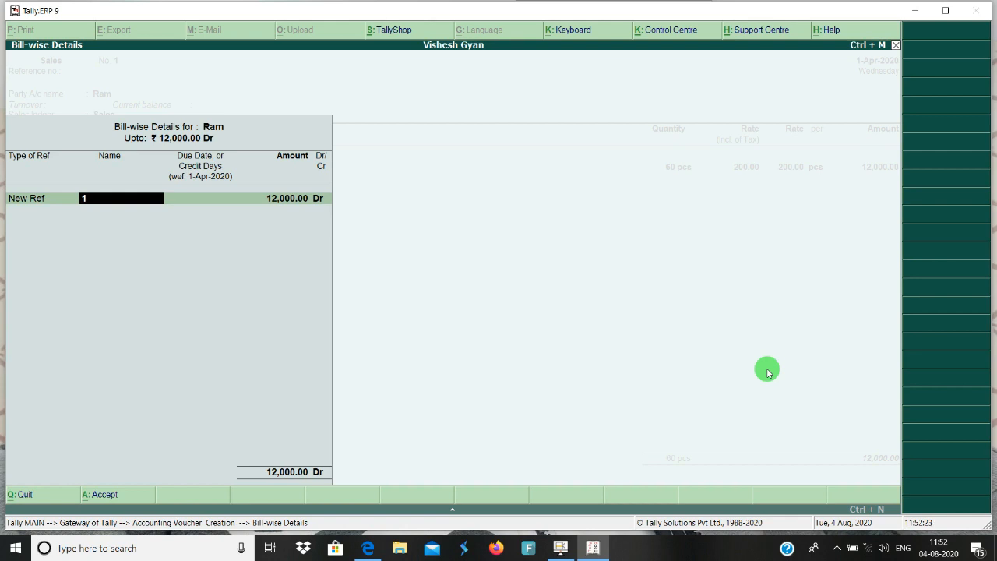
key("Return")
key("Return")
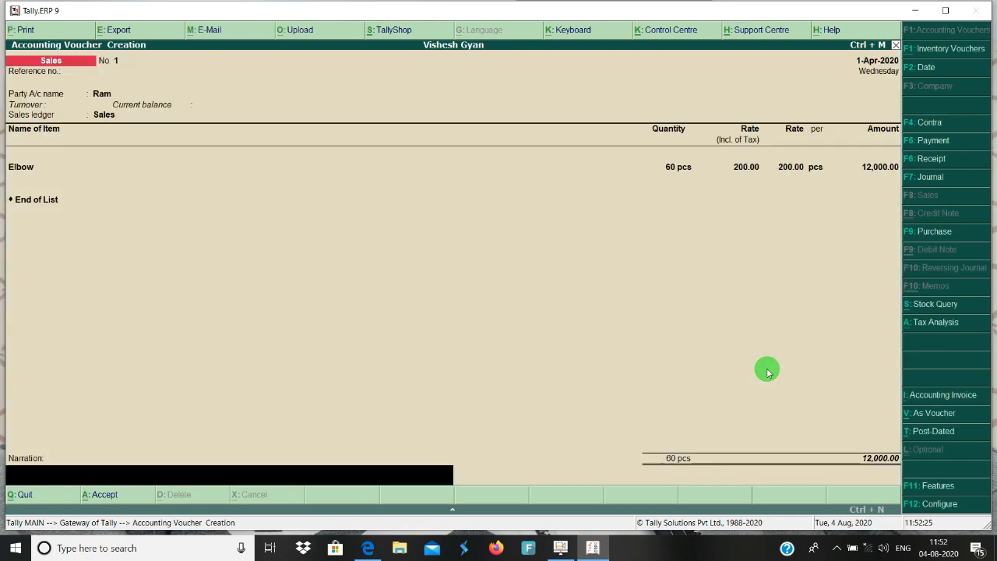
key("Return")
key("Return")
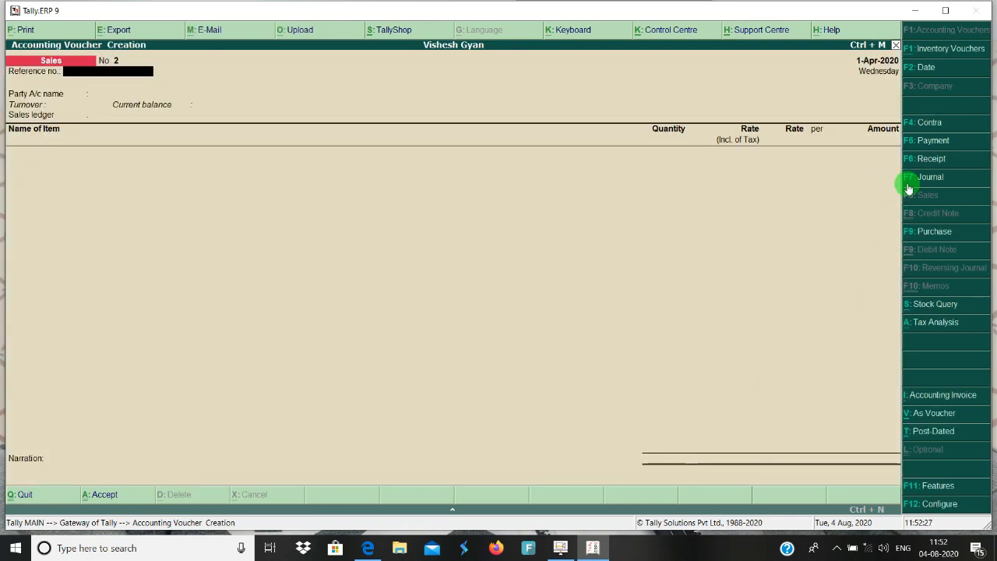
Step: Enter a Cash receipt voucher of 5,000 from the party ledger listed above Ram Hardware and proceed to its bill-wise details
left_click(938, 162)
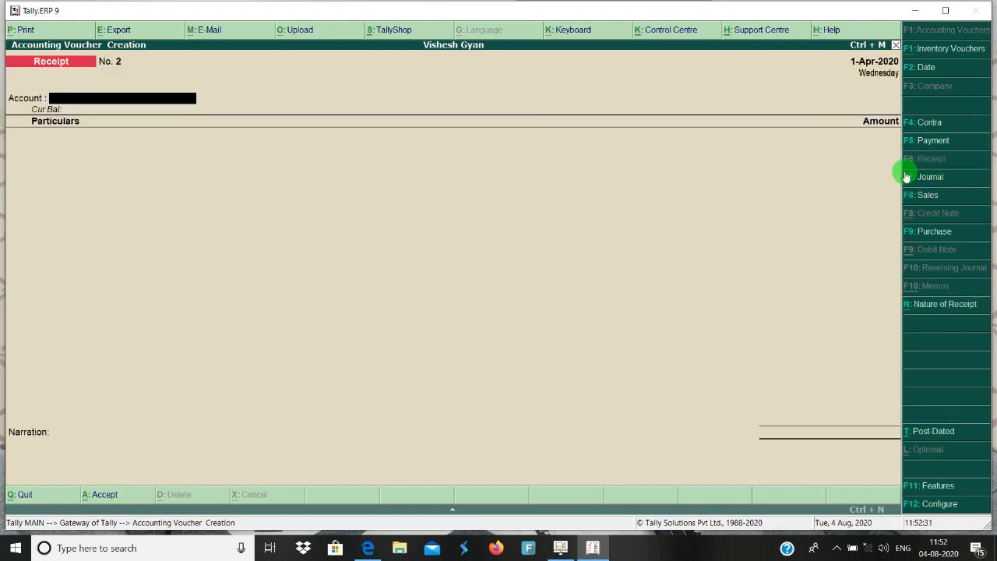
key("Return")
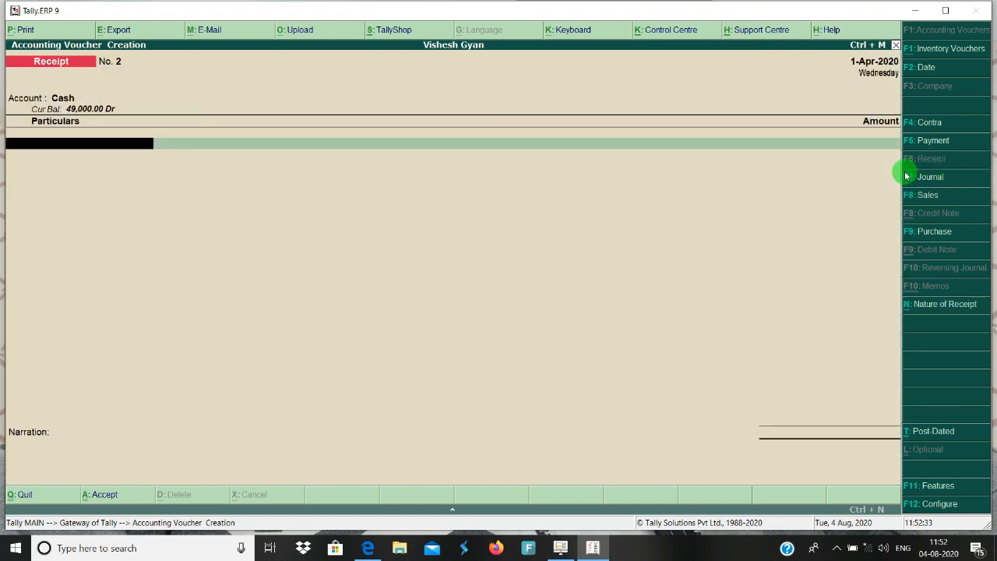
type("Ram")
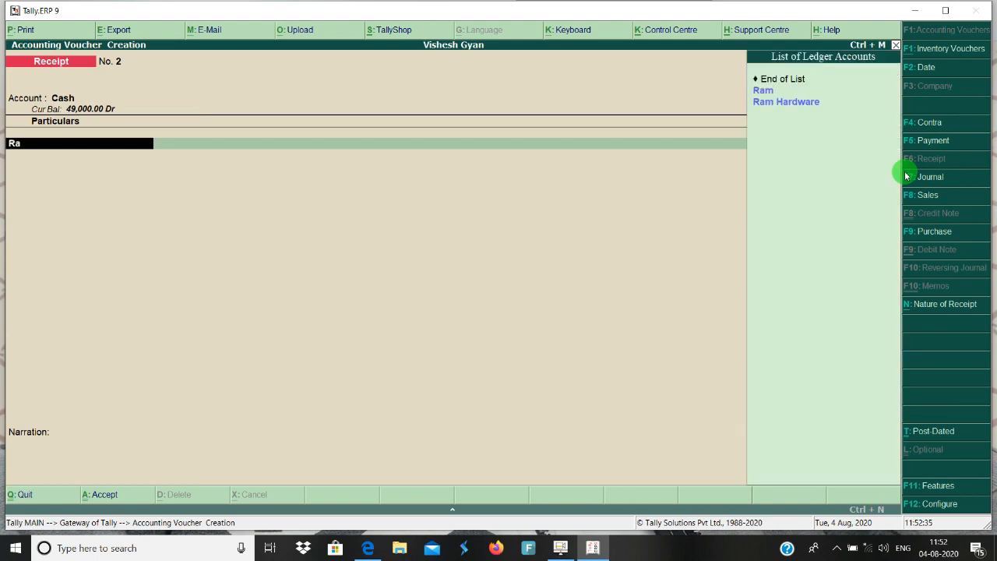
key("Return")
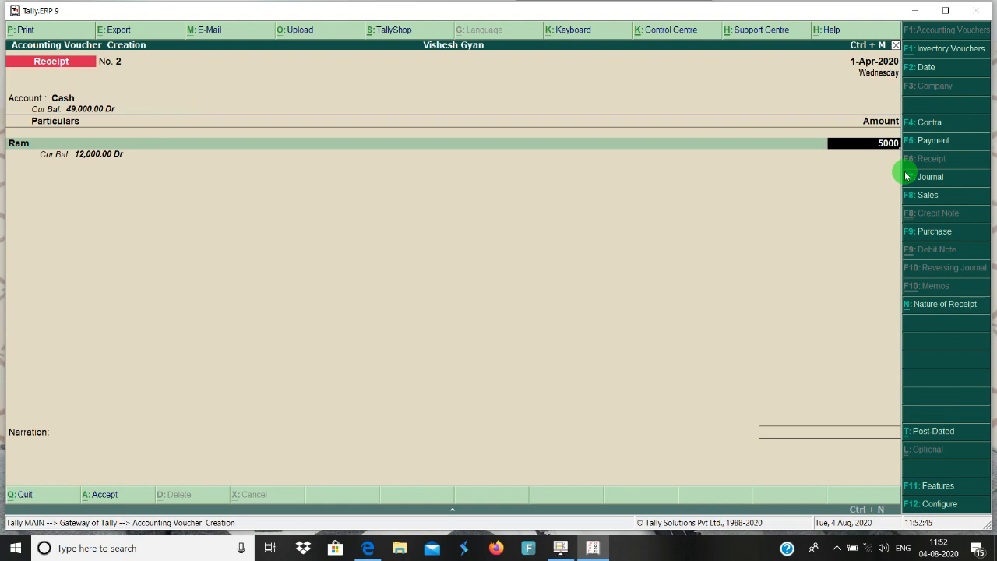
key("Return")
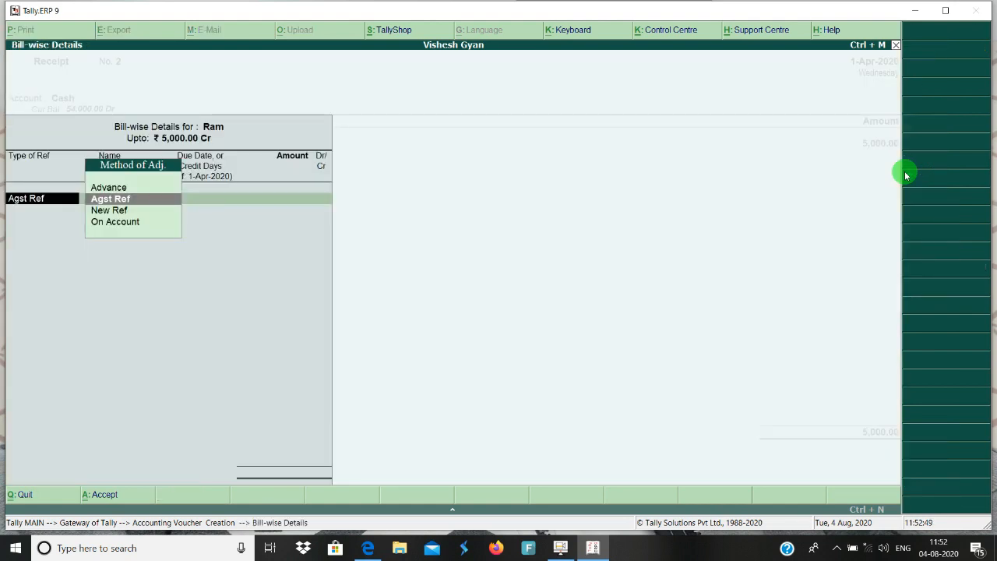
Step: View the party's pending bills under Agst Ref and return to the receipt's amount
key("Return")
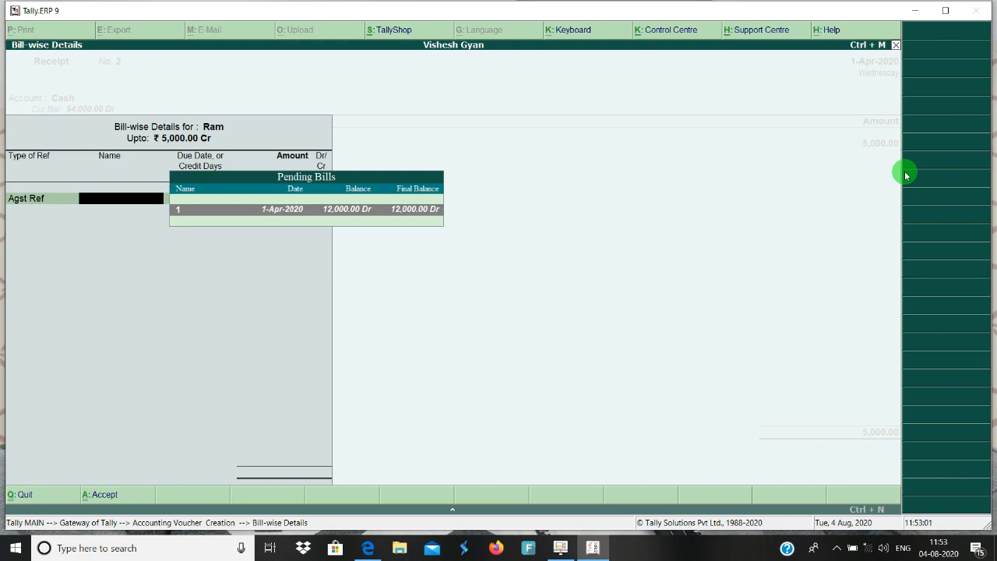
key("BackSpace")
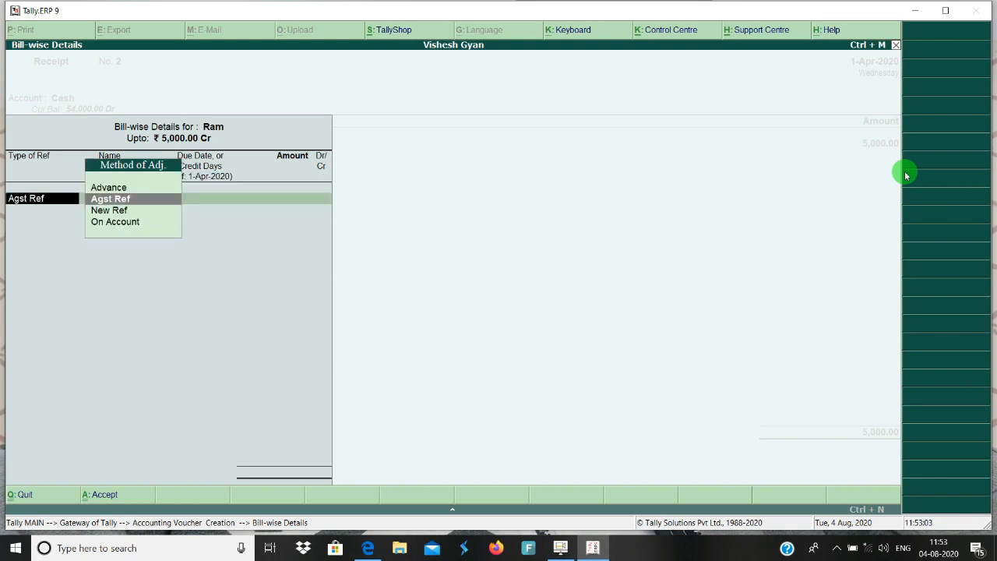
key("Escape")
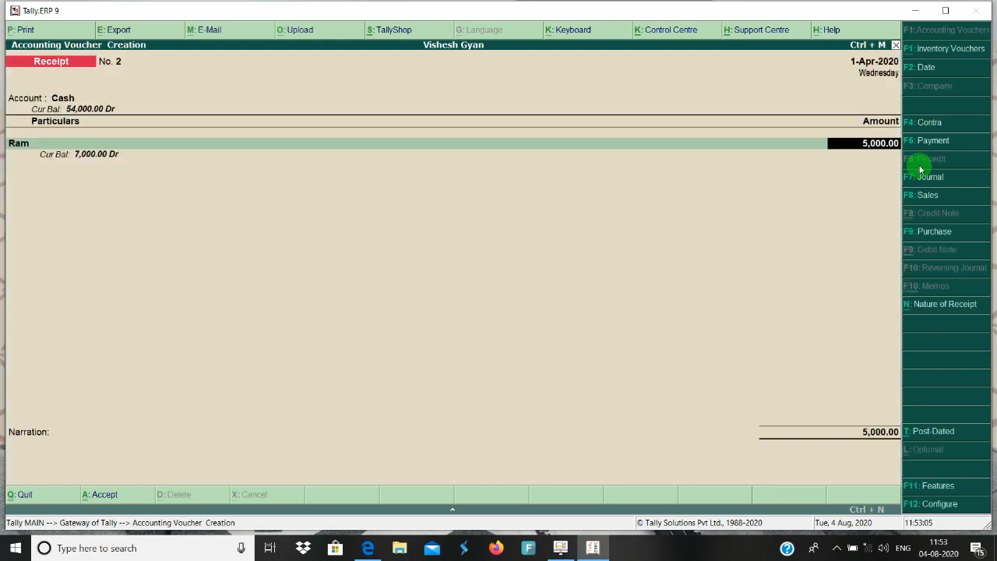
Step: Set Show bill-wise details to No in the receipt configuration and accept the configuration
left_click(946, 506)
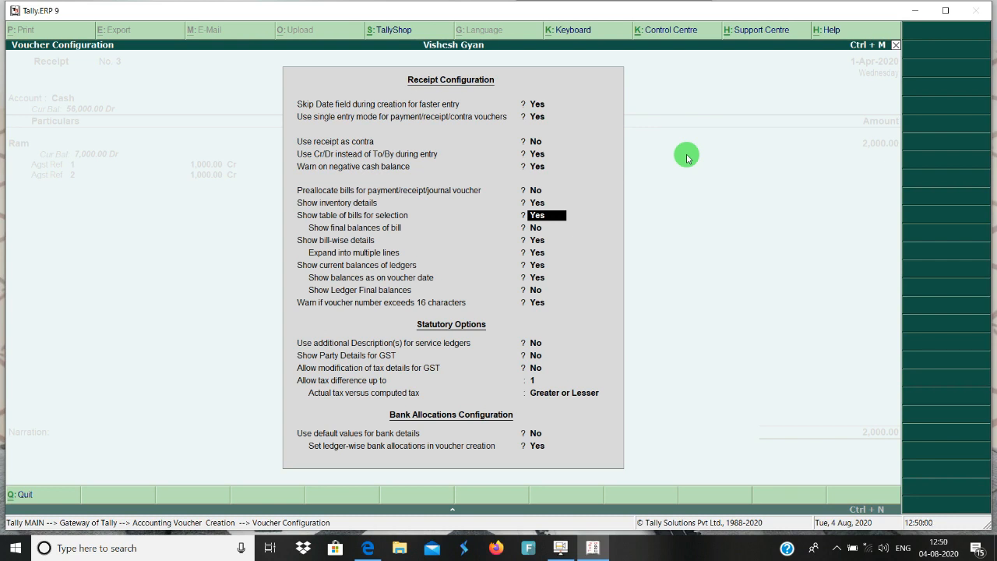
key("Return")
key("Return")
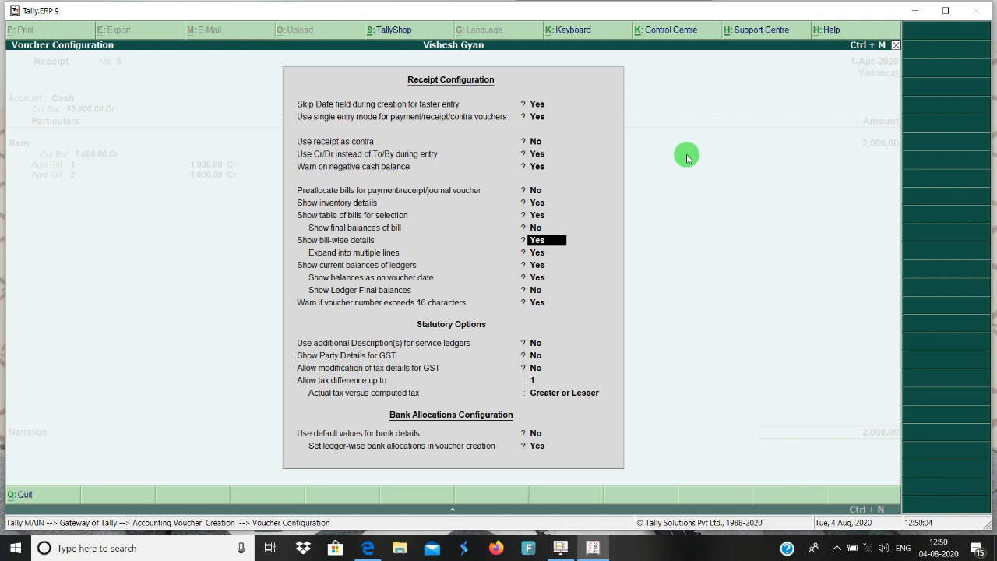
key("Return")
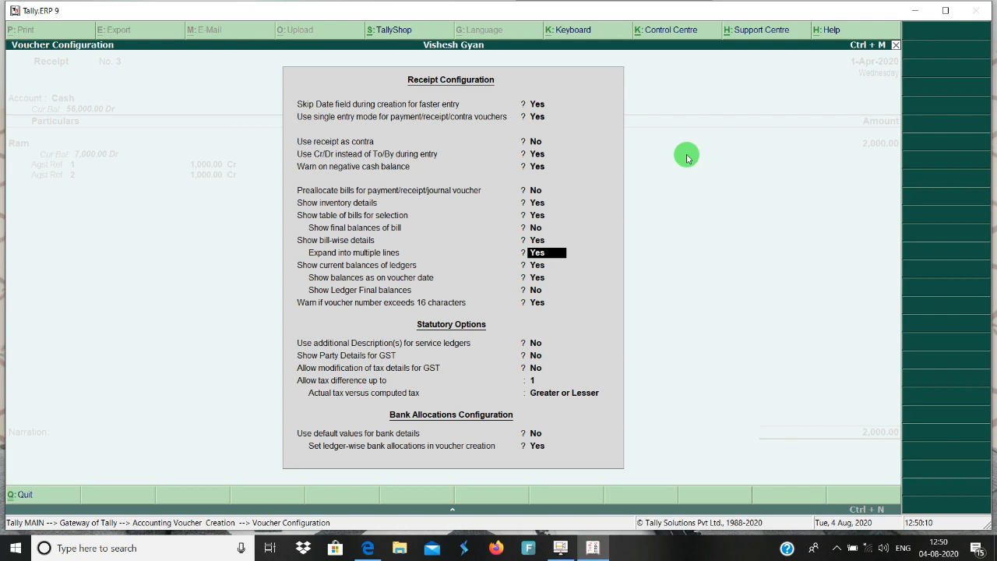
key("Up")
key("Up")
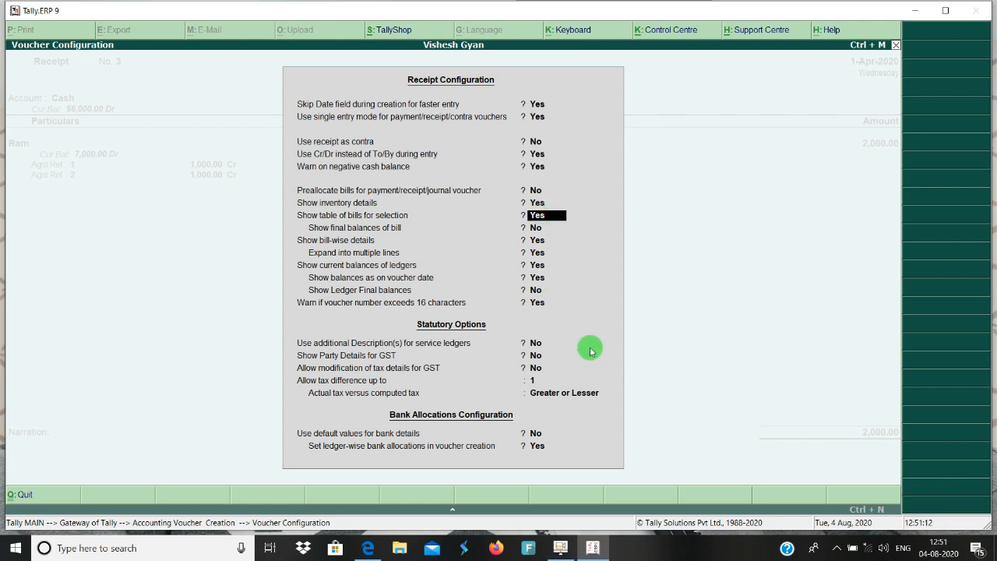
key("Return")
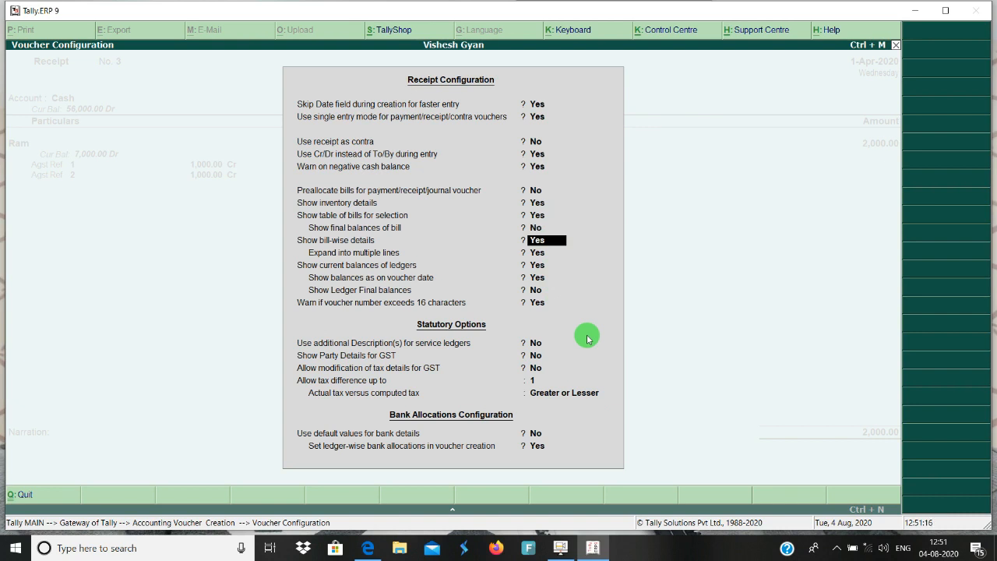
type("n")
key("Return")
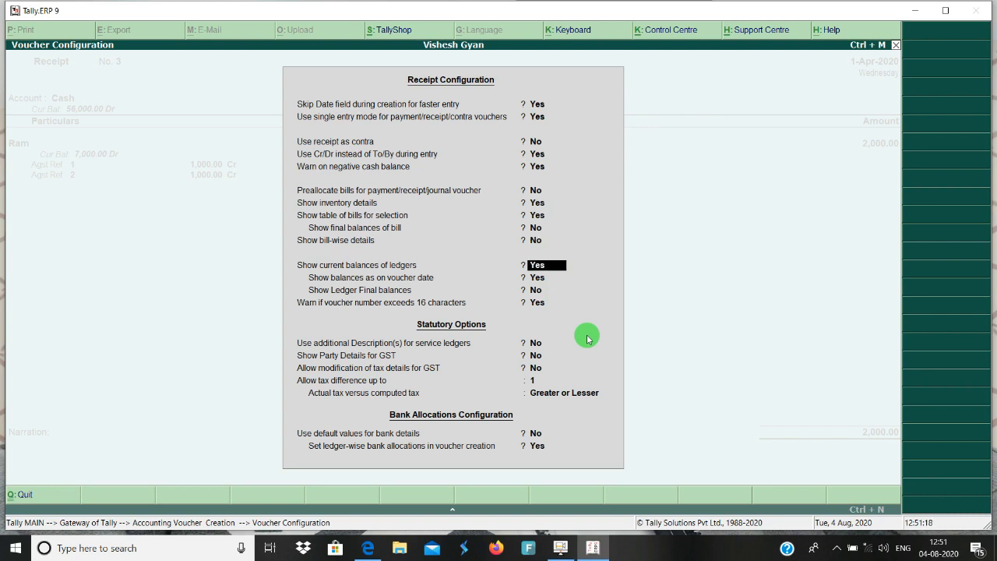
key("Up")
key("Return")
key("ctrl+a")
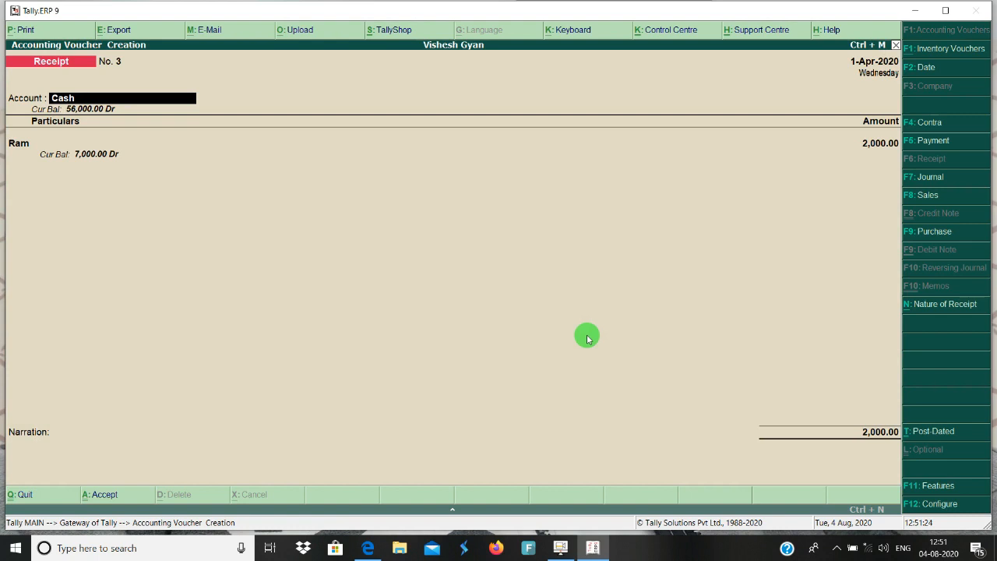
Step: Accept the receipt's Cash account, party and 2,000.00 amount unchanged and proceed to its bill-wise details
key("Return")
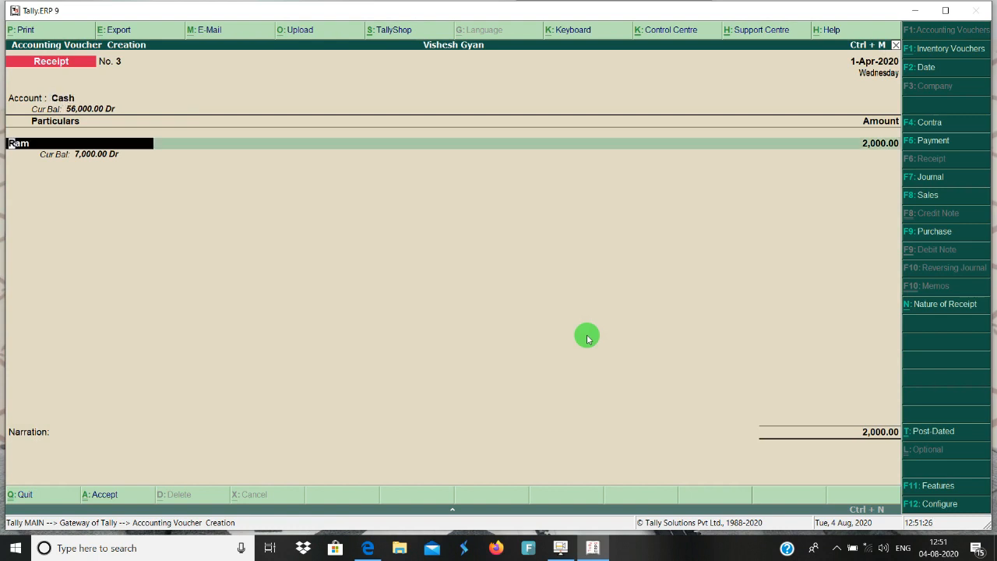
key("Return")
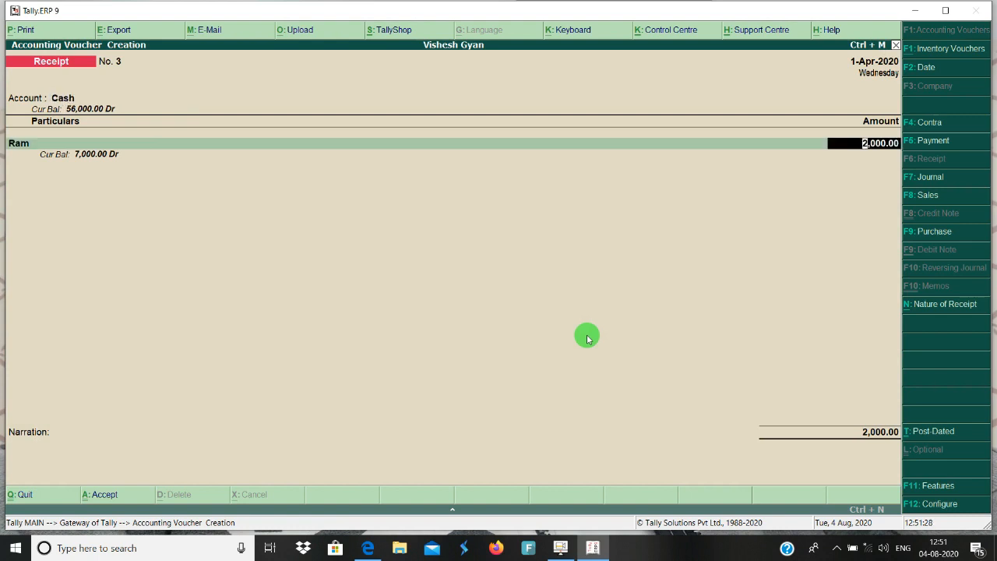
key("Return")
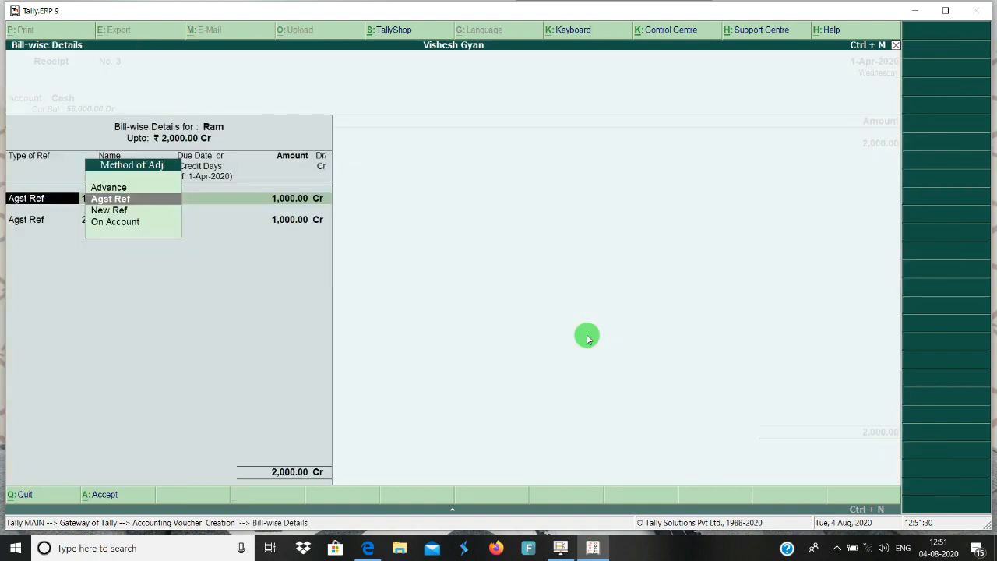
Step: Examine the pending bills offered for the first Agst Ref line and return to its method of adjustment
key("Return")
key("Escape")
key("Return")
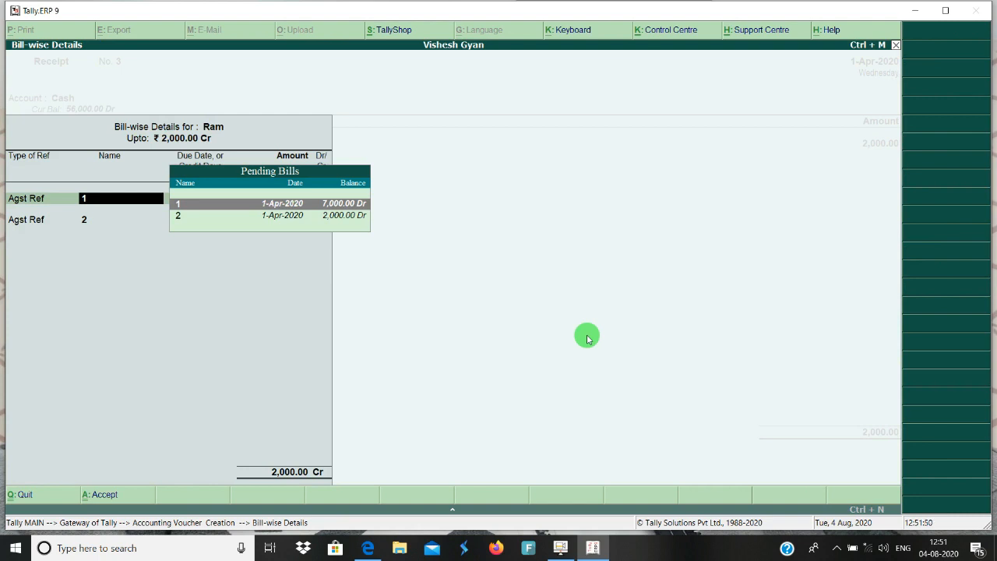
key("Return")
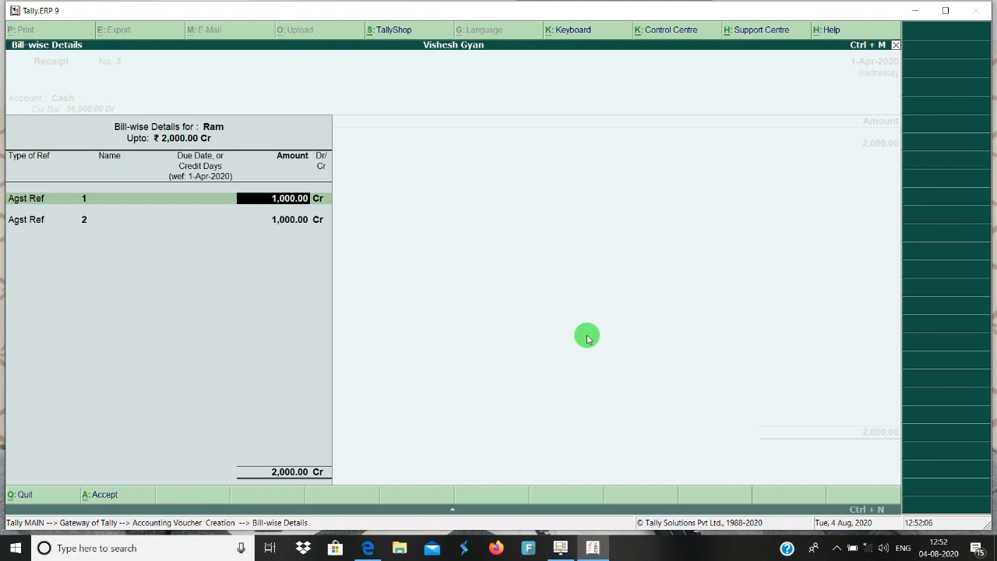
key("BackSpace")
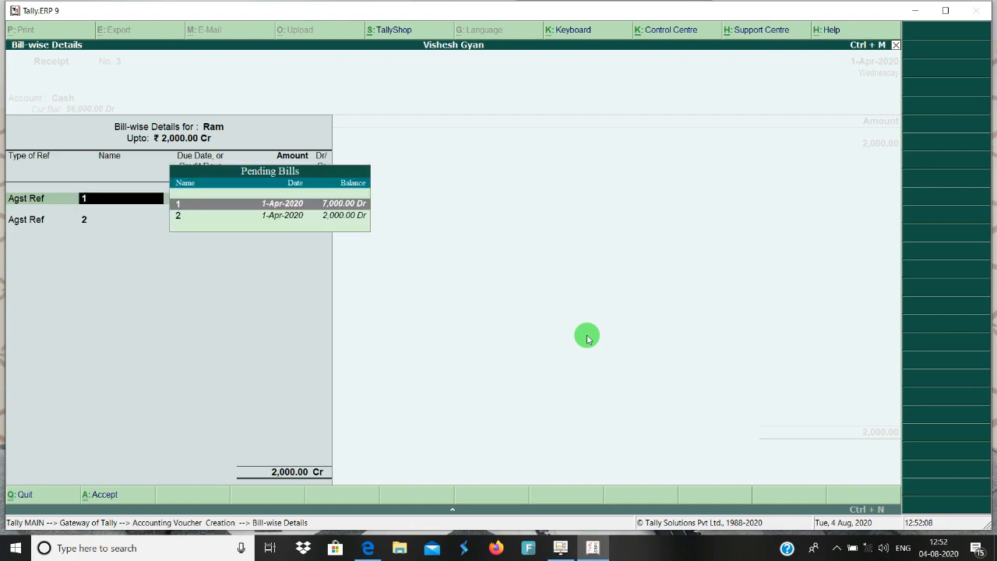
key("BackSpace")
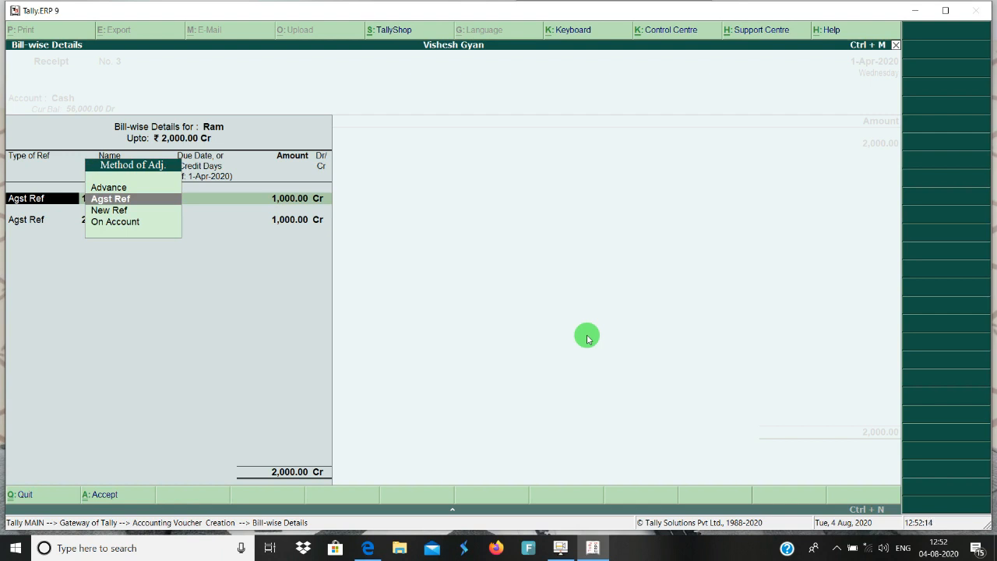
Step: Accept the Agst Ref allocations of 1,000.00 against bill 1 and 1,000.00 against bill 2 and return to the receipt voucher
key("Return")
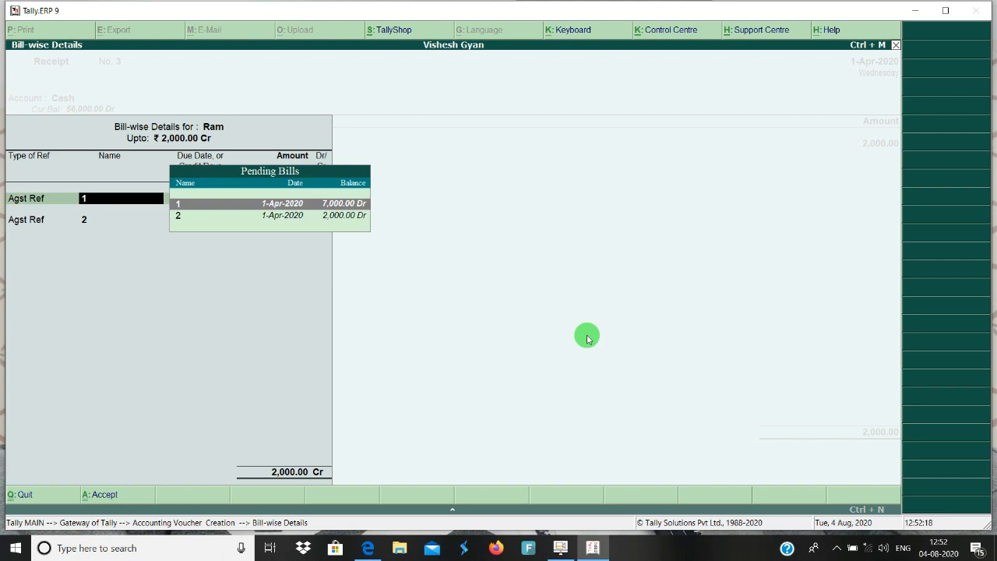
key("Return")
key("Return")
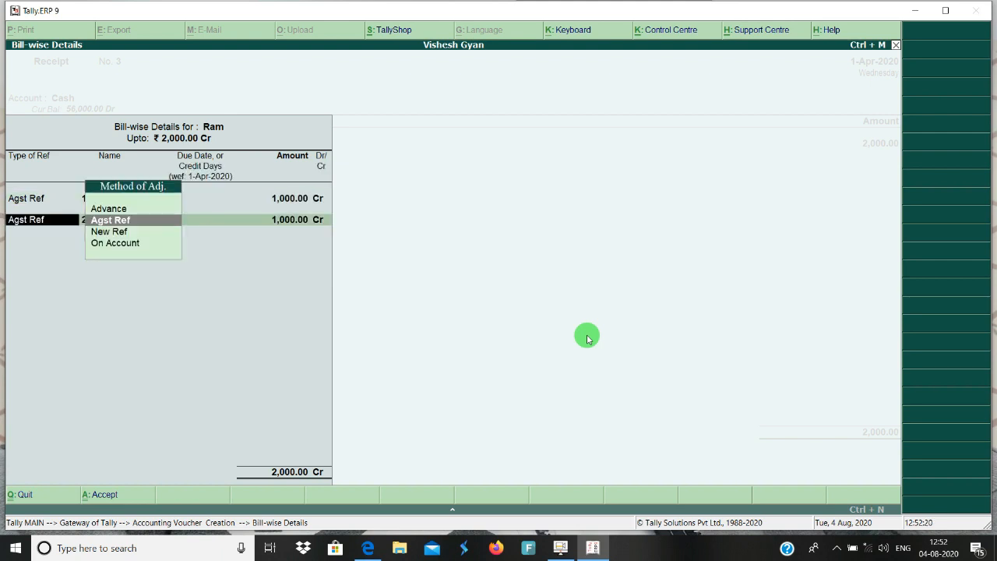
key("Return")
key("Return")
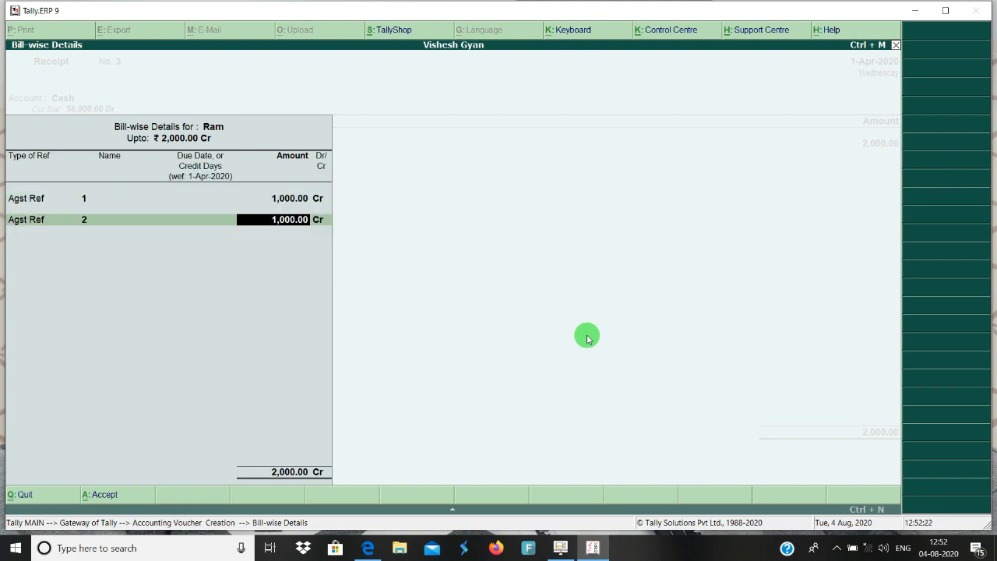
key("BackSpace")
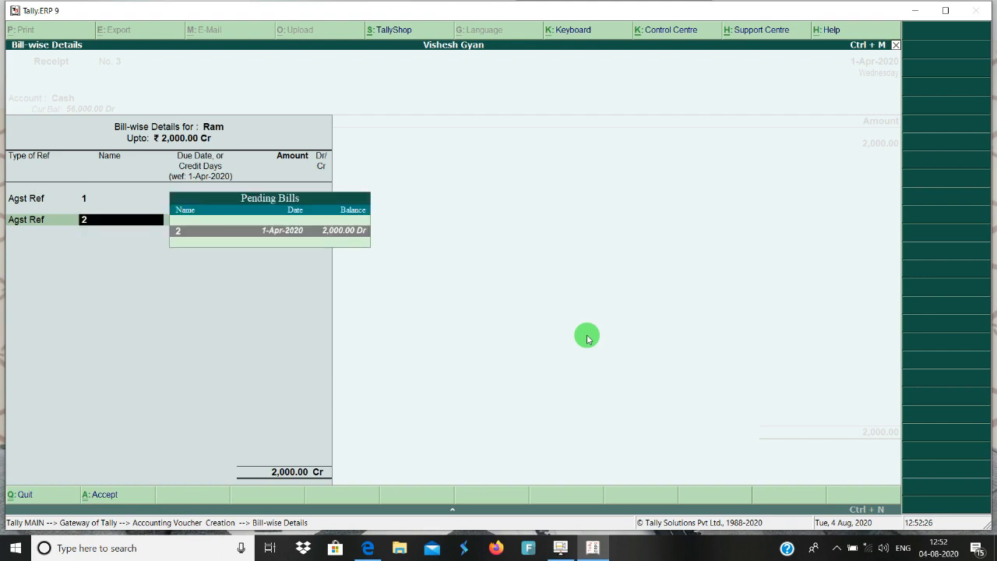
key("Return")
key("BackSpace")
key("Return")
key("Return")
key("Return")
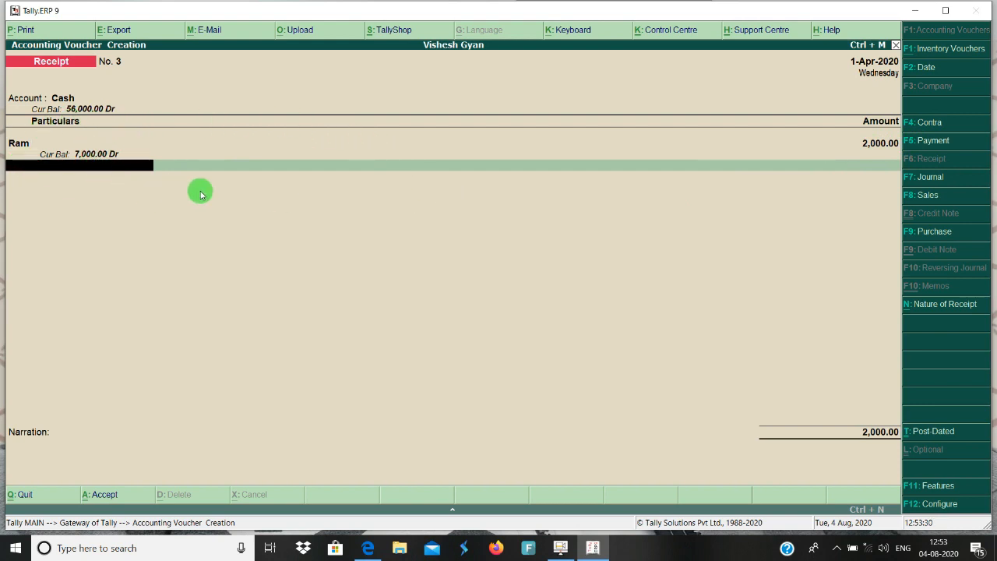
Step: Set Show bill-wise details to Yes in the receipt configuration and accept the configuration
left_click(930, 507)
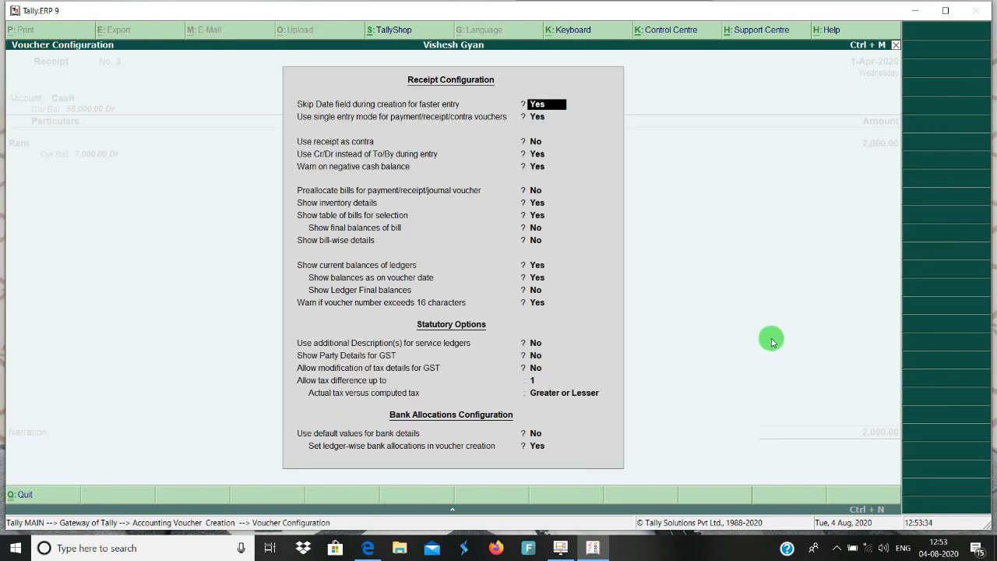
key("Down")
key("Down")
key("Down")
key("Down")
key("Down")
key("Down")
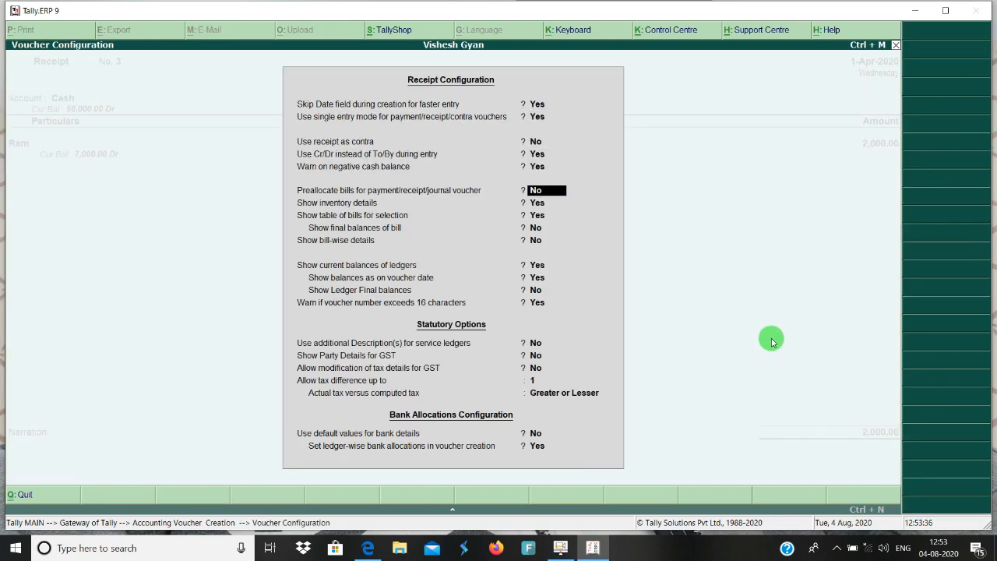
key("Down")
key("Down")
key("Down")
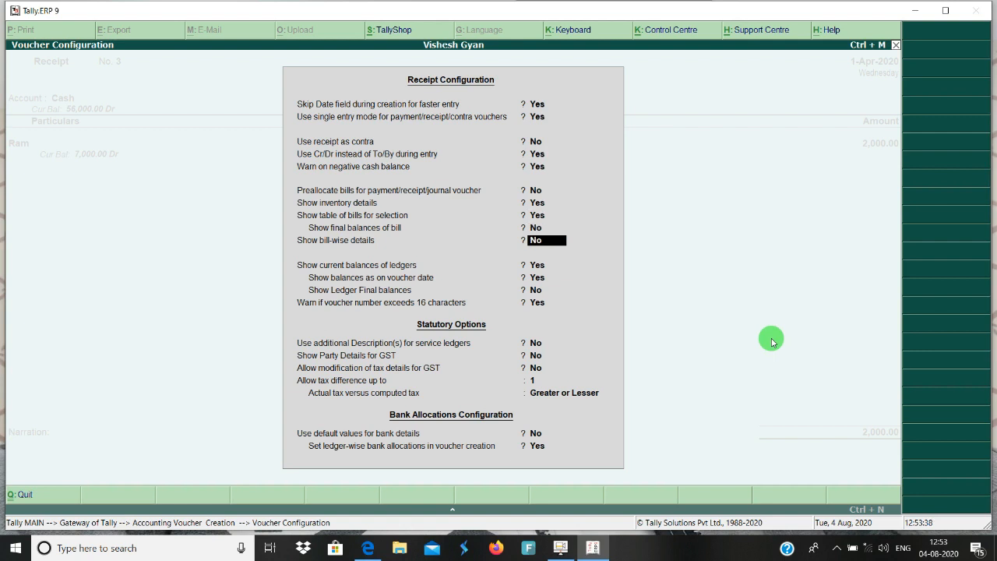
type("y")
key("Return")
key("ctrl+a")
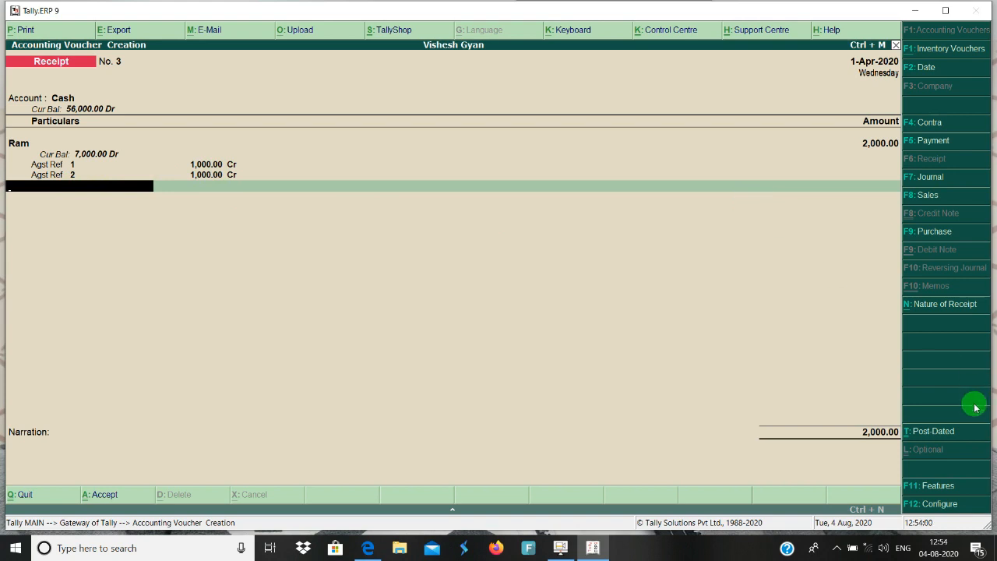
Step: Set Expand into multiple lines to Yes under Show bill-wise details in the receipt configuration and accept it
left_click(933, 508)
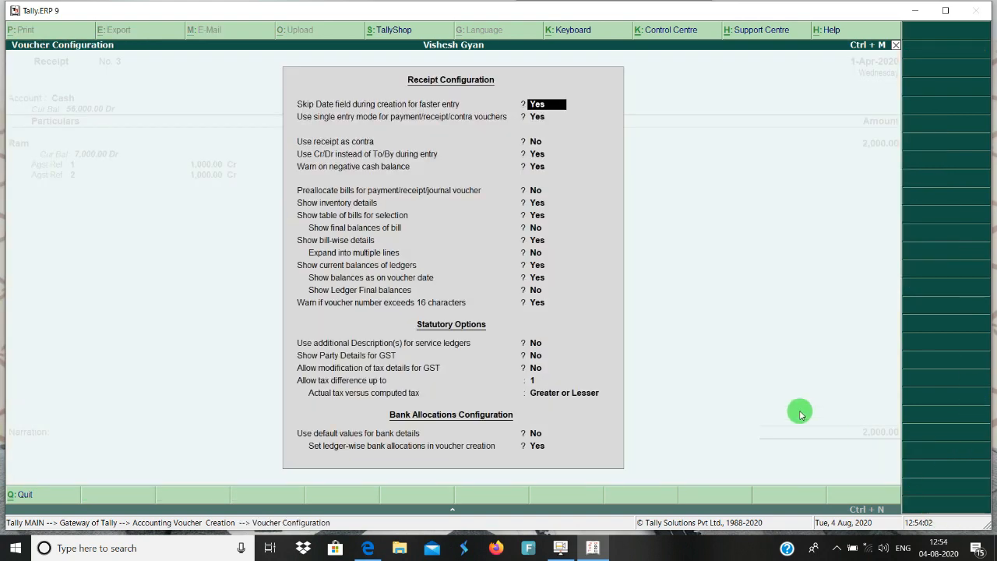
key("Return")
key("Return")
key("Return")
key("Return")
key("Return")
key("Return")
key("Return")
key("Return")
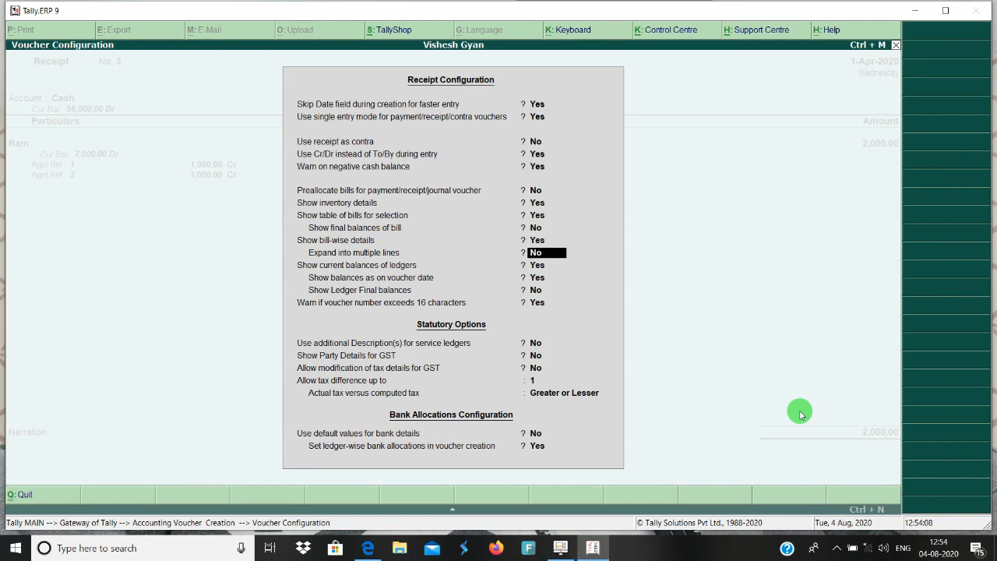
key("y")
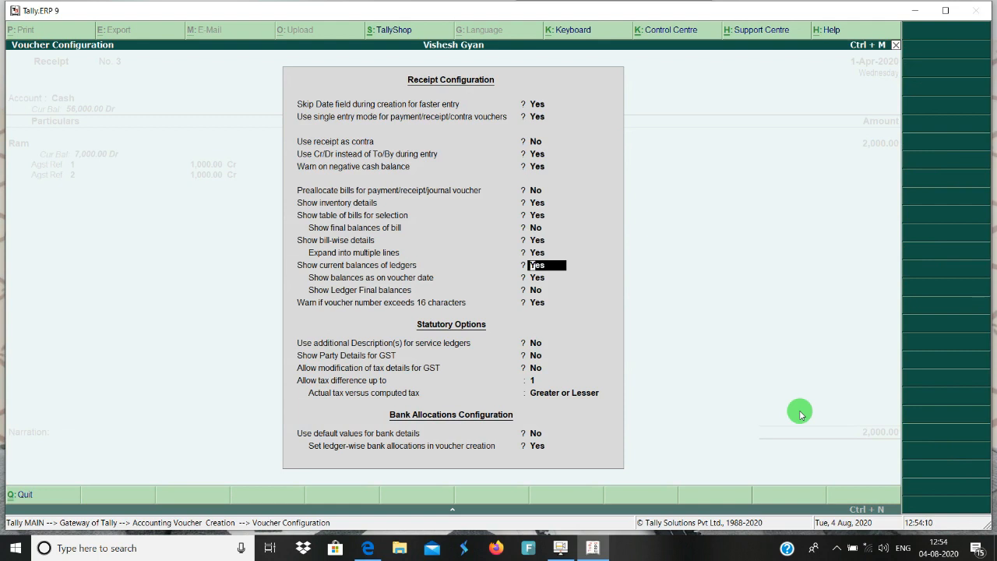
key("ctrl+a")
Step: End the particulars list after the bill-wise lines and save the 2,000.00 receipt without a narration
key("BackSpace")
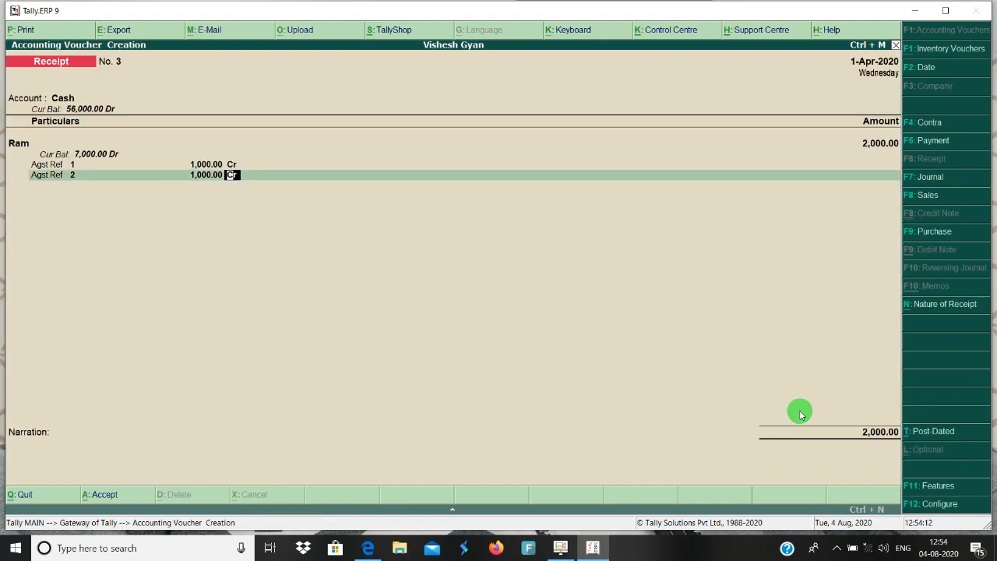
key("Return")
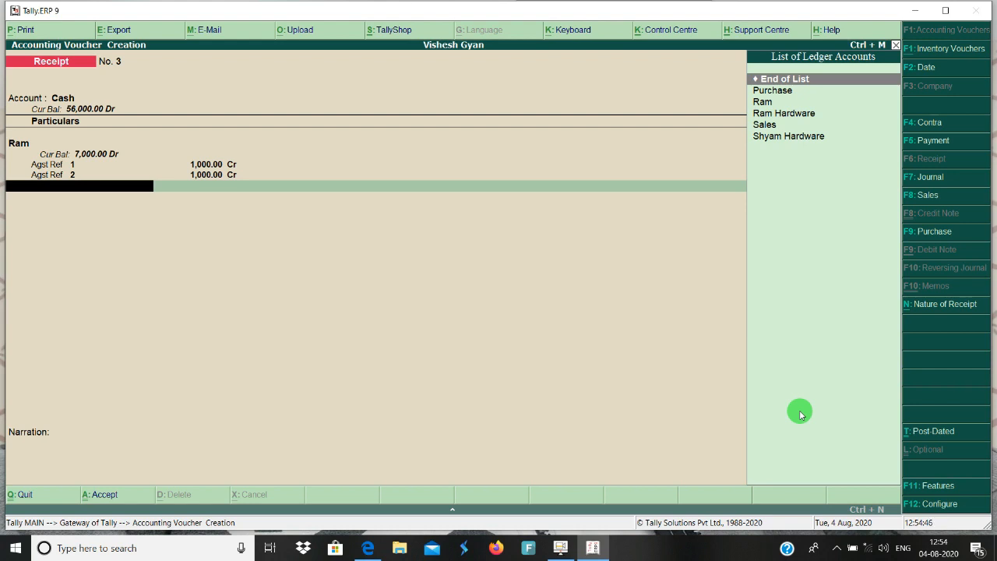
key("Return")
key("Return")
key("Return")
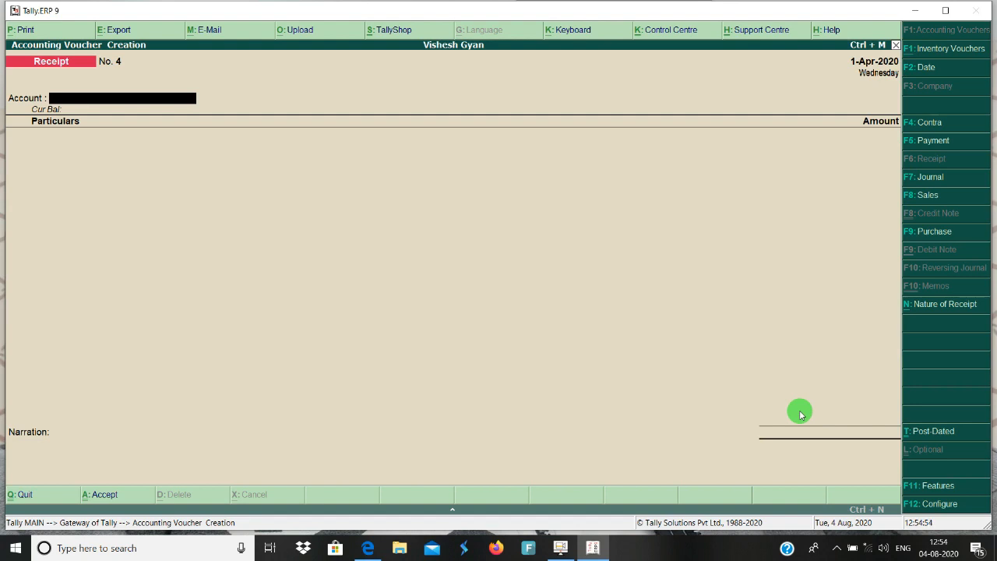
Step: Start a new receipt with the Cash account, the same party and an amount of 7000, using Agst Ref
type("C")
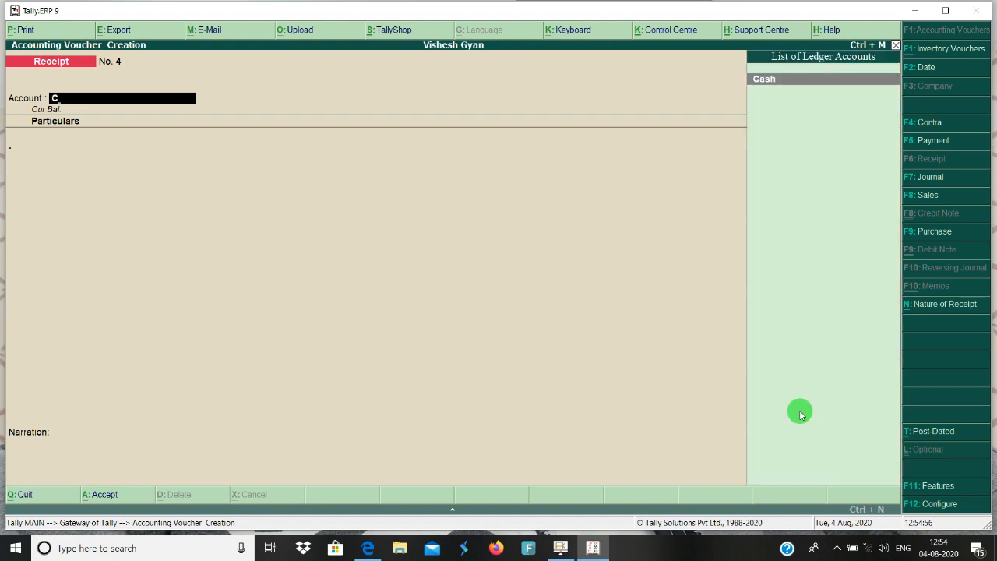
key("Return")
type("Ra")
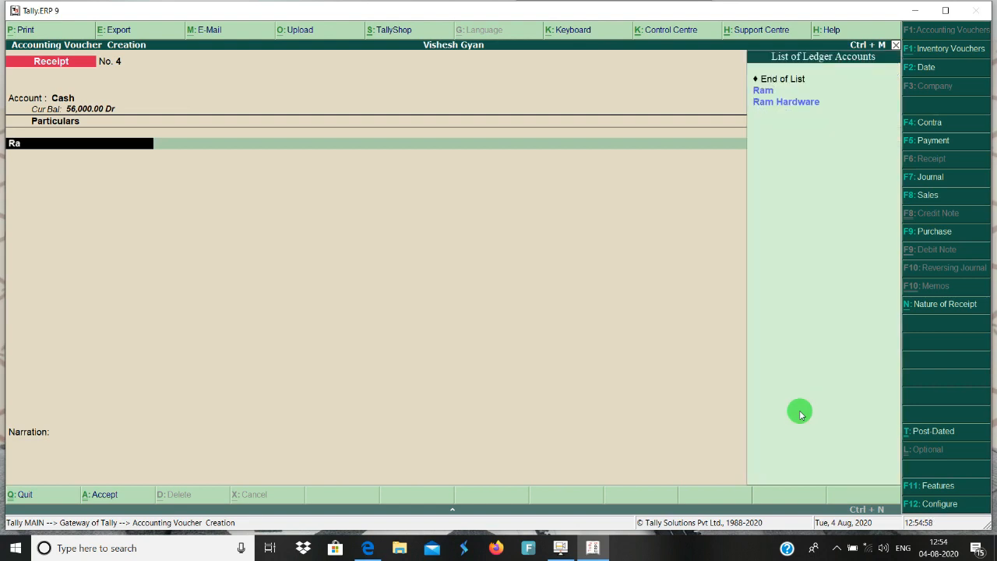
type("m")
key("Return")
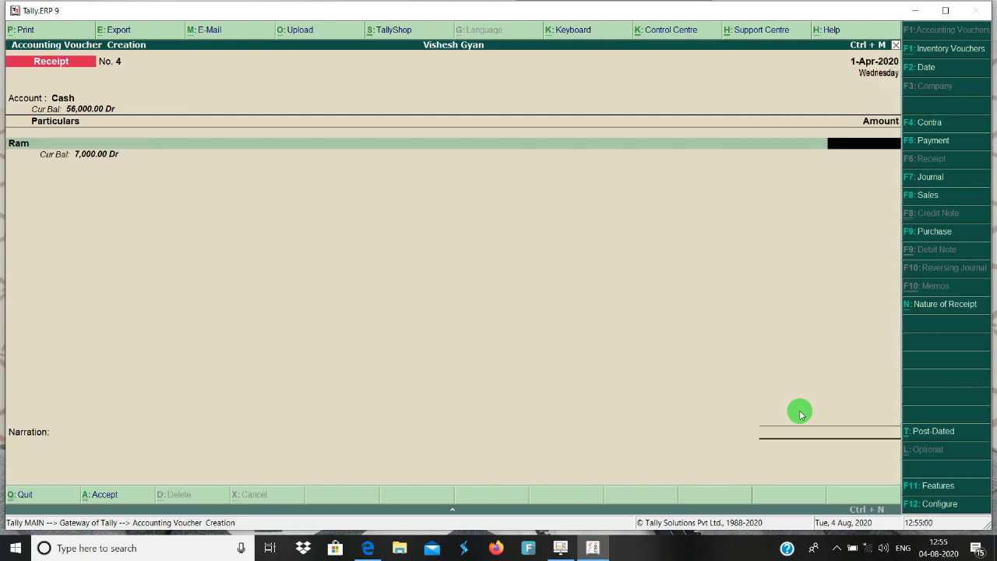
type("7000")
key("Return")
key("Return")
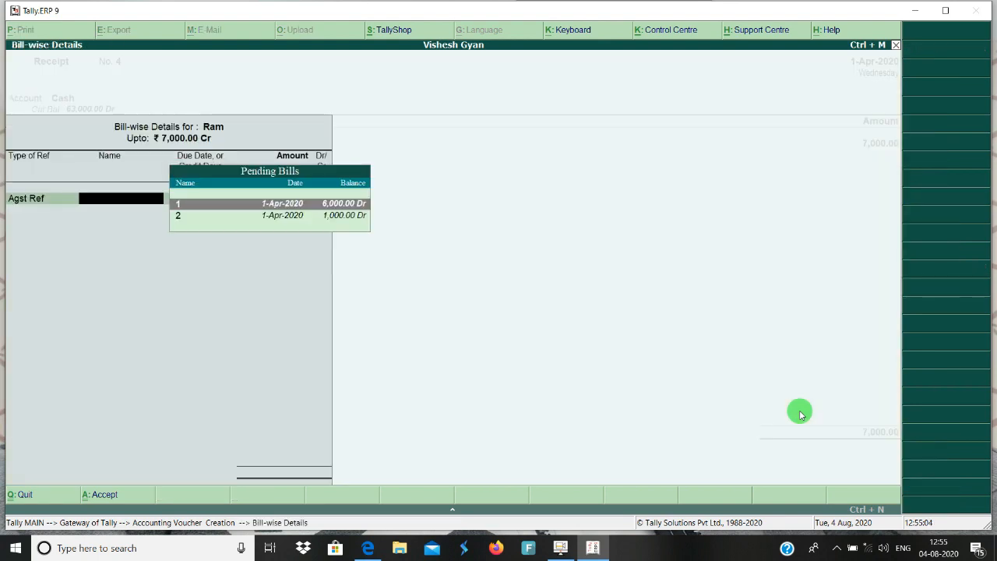
Step: Allocate the receipt against the pending bills, 6,000.00 to bill 1 and 1,000.00 to bill 2
key("Return")
key("Return")
key("Return")
key("Return")
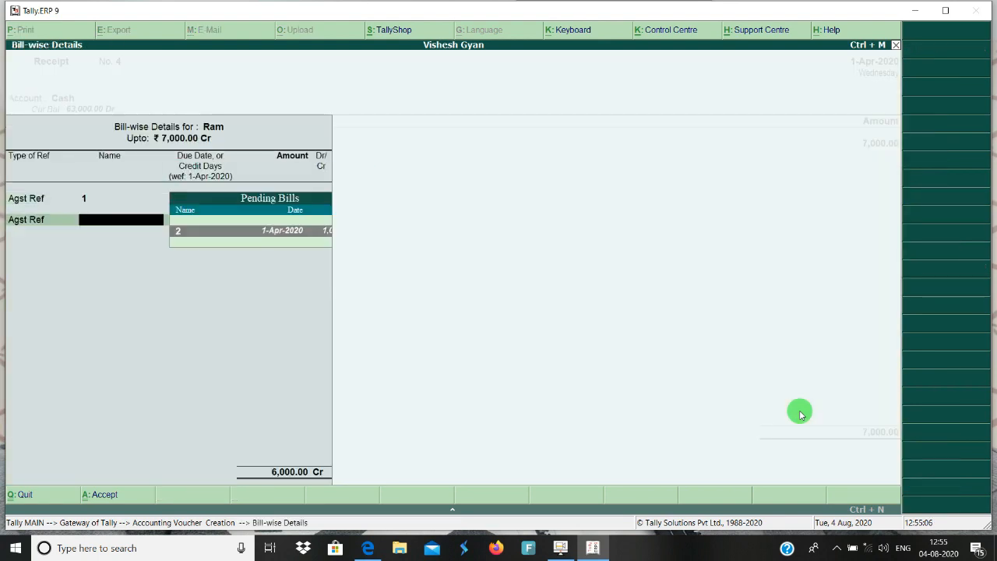
key("Return")
key("Return")
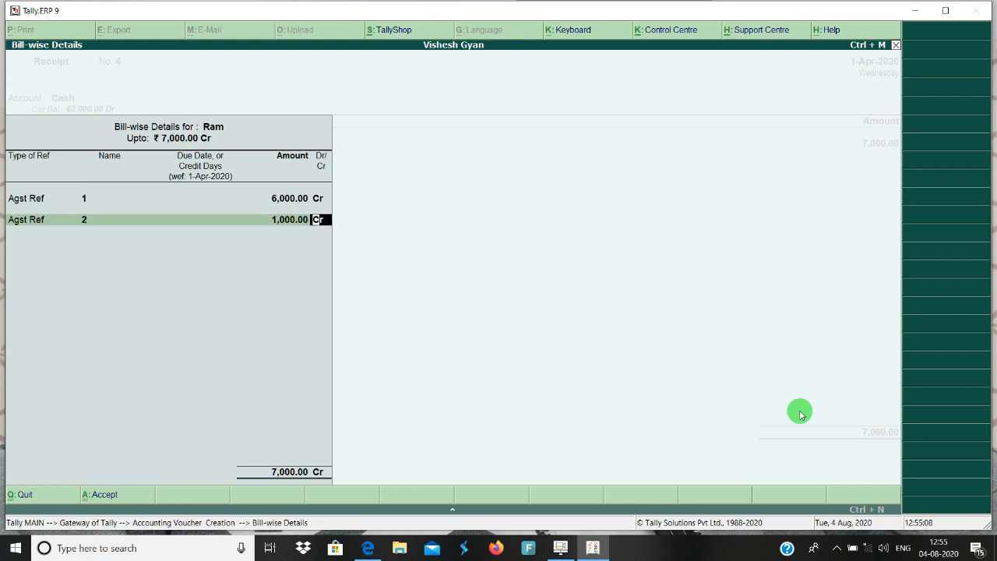
Step: Back out of the 7,000.00 receipt and quit voucher entry without saving it
key("BackSpace")
key("BackSpace")
key("BackSpace")
key("BackSpace")
key("BackSpace")
key("BackSpace")
key("BackSpace")
key("BackSpace")
key("BackSpace")
key("BackSpace")
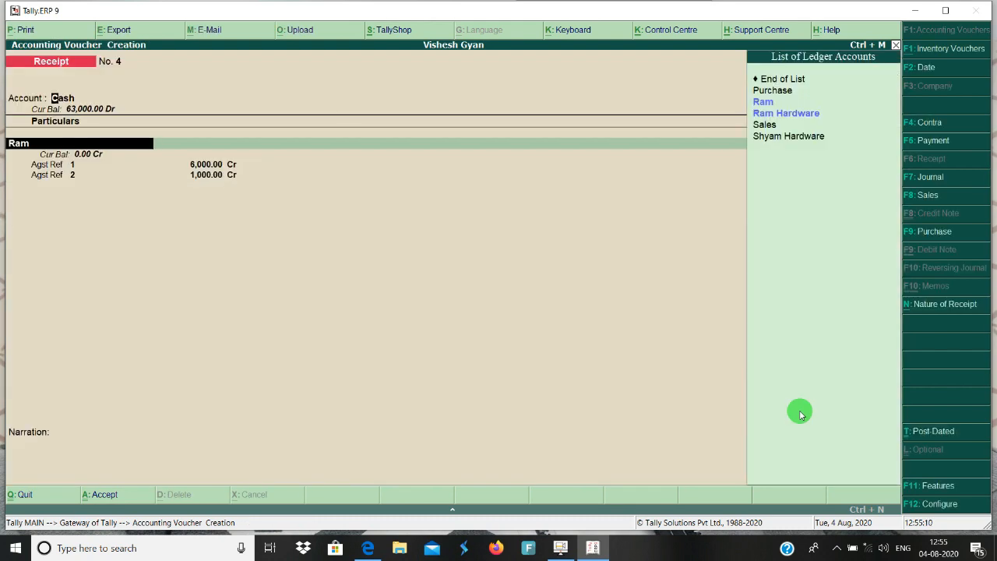
key("Escape")
key("Escape")
key("Return")
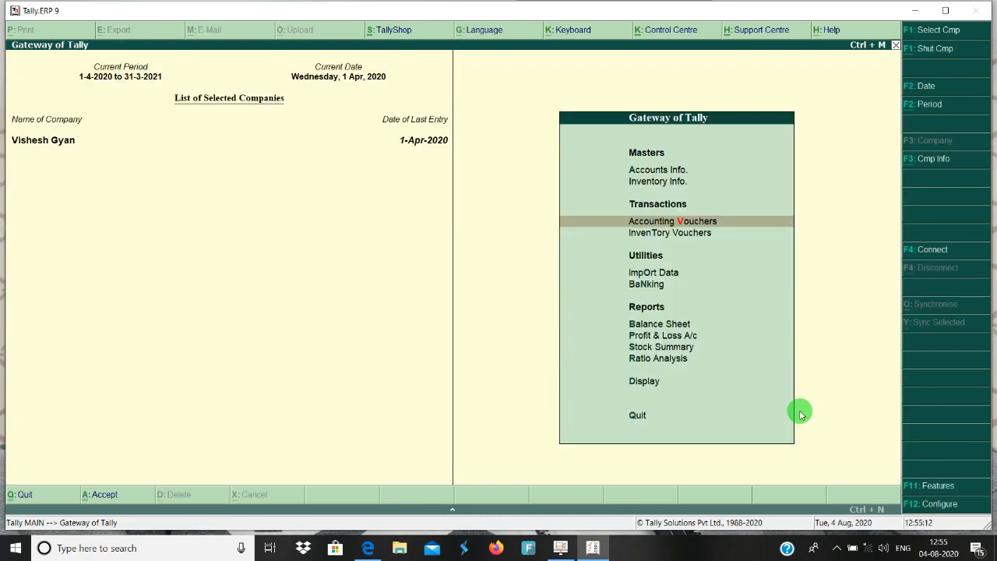
Step: Reopen Accounting Vouchers and start a receipt with the Cash account and the same party
key("Return")
type("ca")
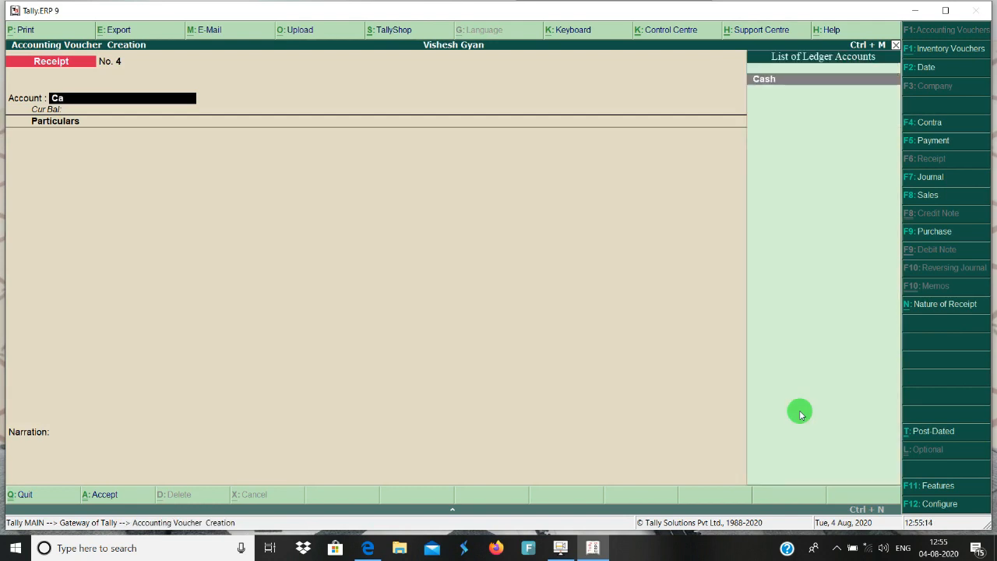
key("Return")
type("Ram")
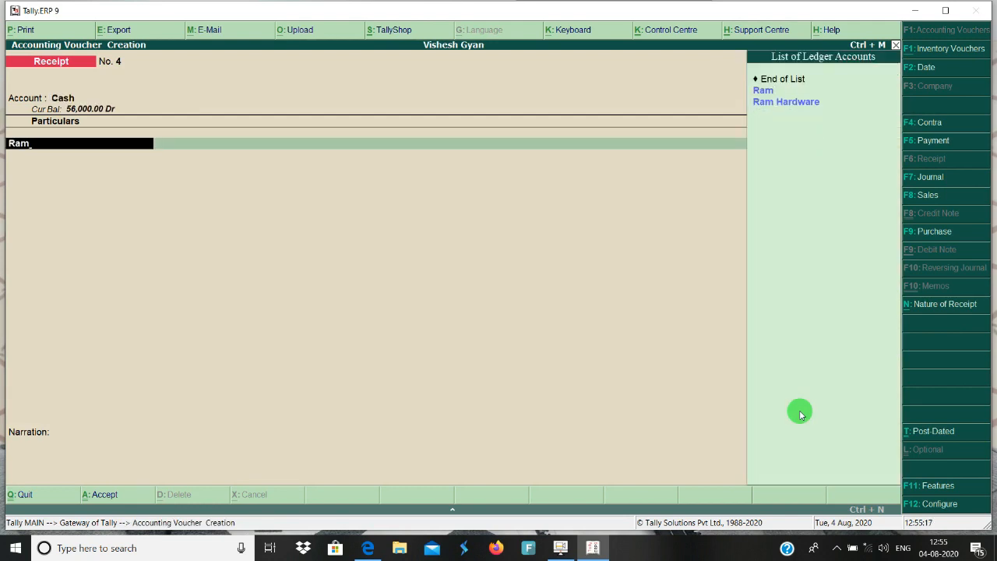
key("Return")
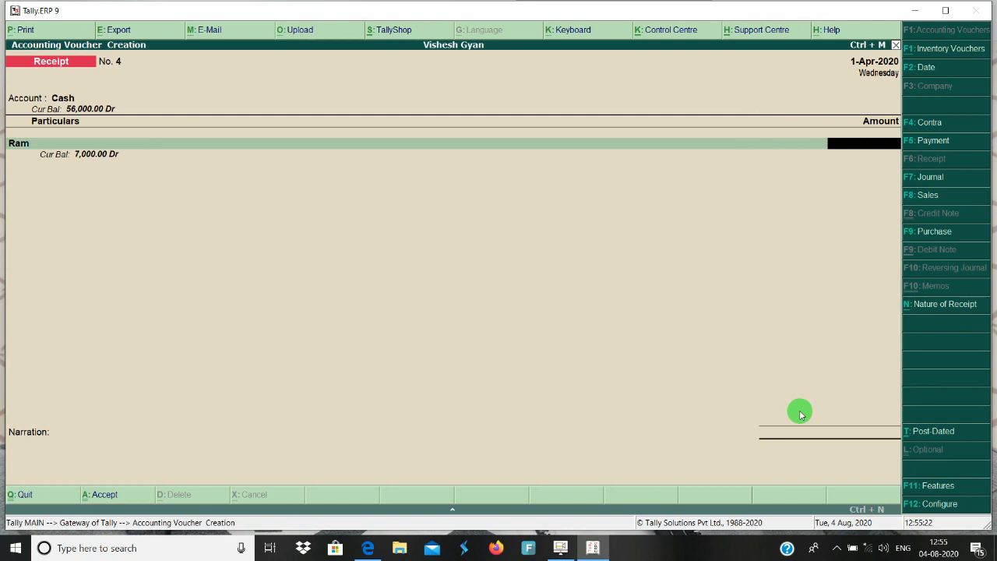
key("BackSpace")
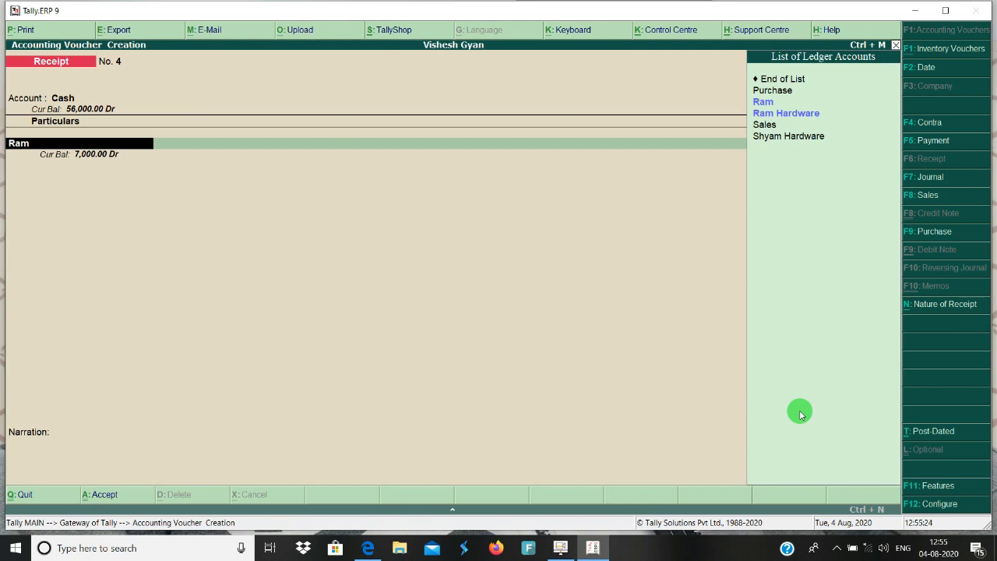
key("Return")
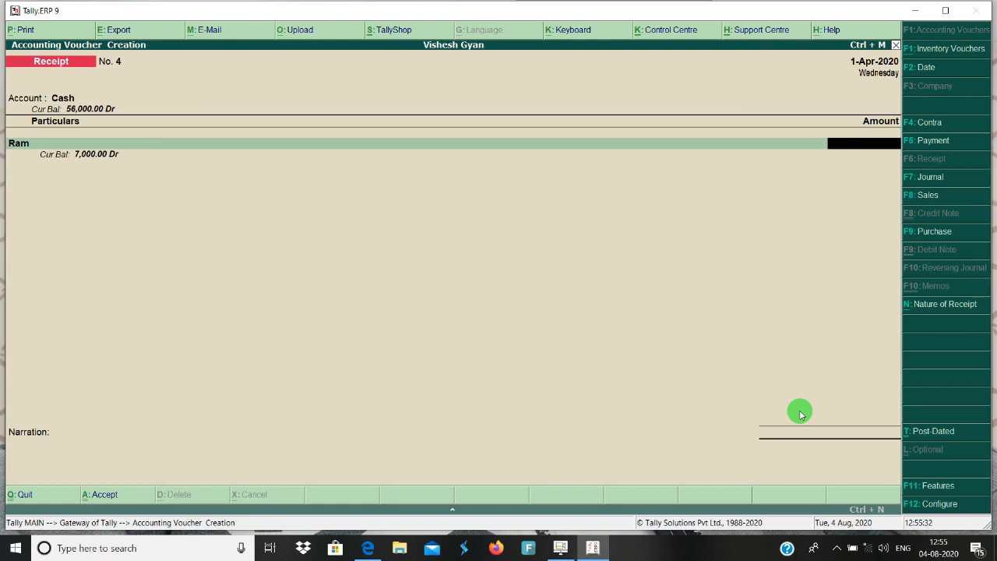
Step: Enter a receipt amount of 5, leave the bill-wise details, reset the amount to 0 and return to the party
type("5")
key("Return")
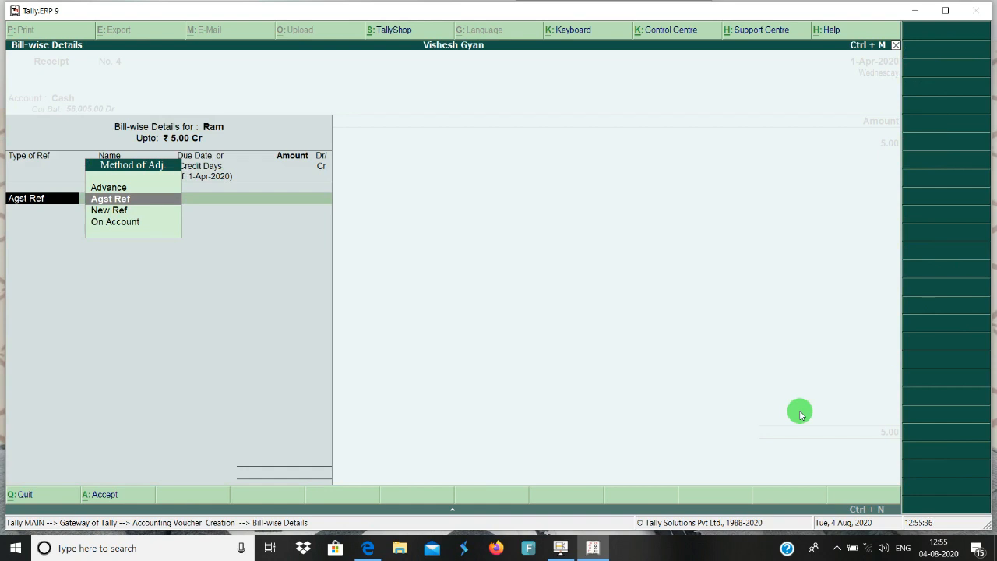
key("Escape")
key("Escape")
key("Return")
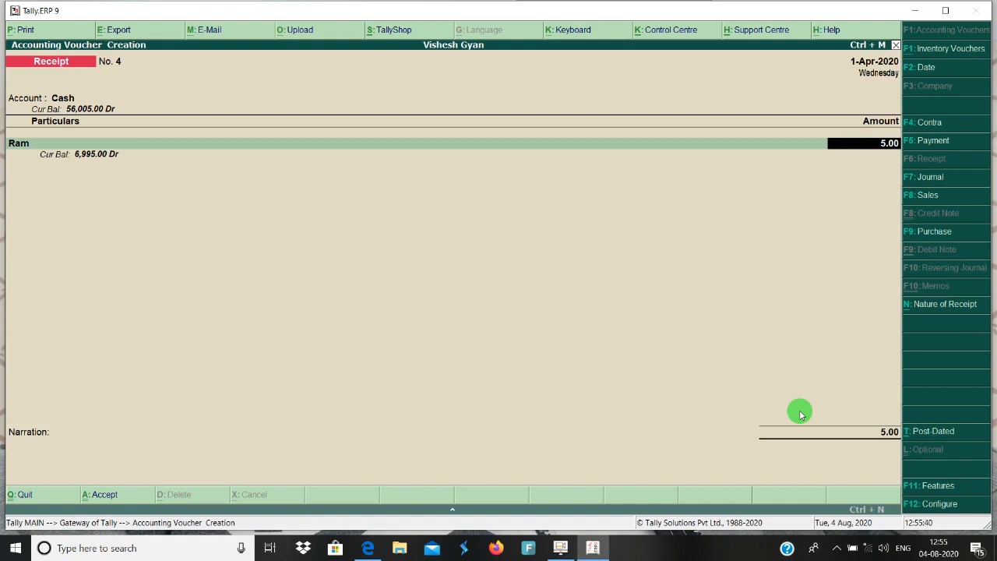
type("0")
key("Return")
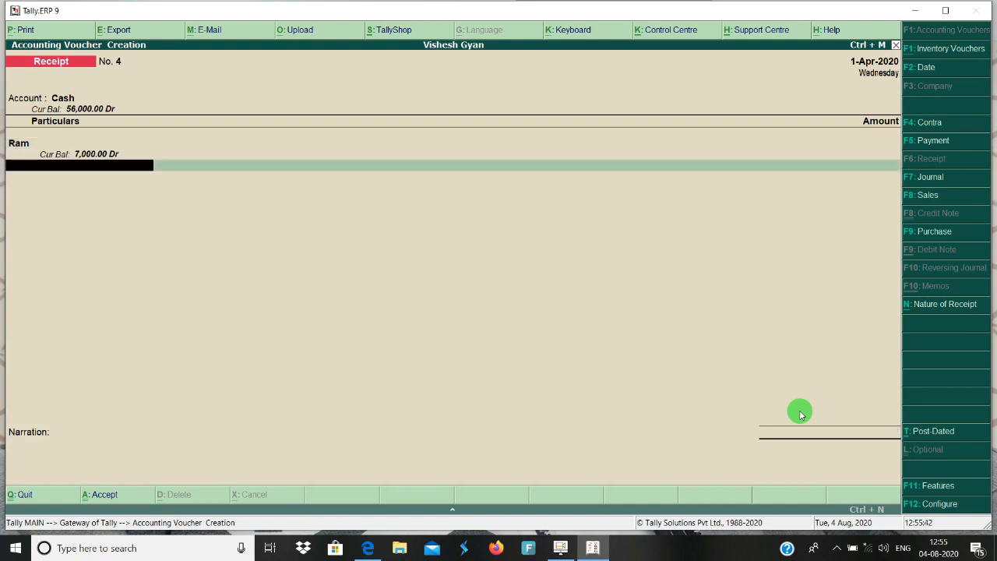
key("BackSpace")
key("BackSpace")
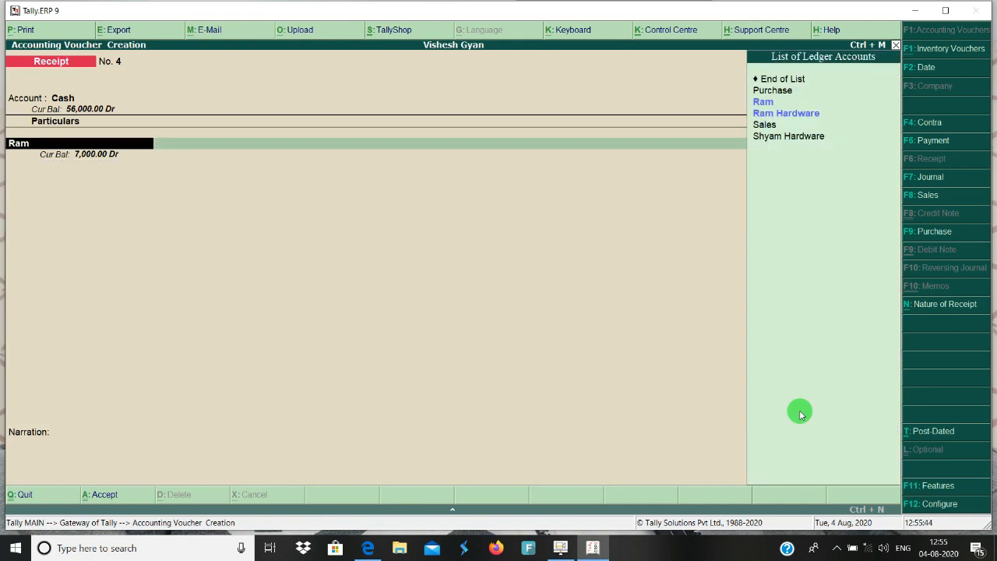
Step: Enable preallocation of bills for payment, receipt and journal vouchers in the receipt configuration and save it
left_click(943, 504)
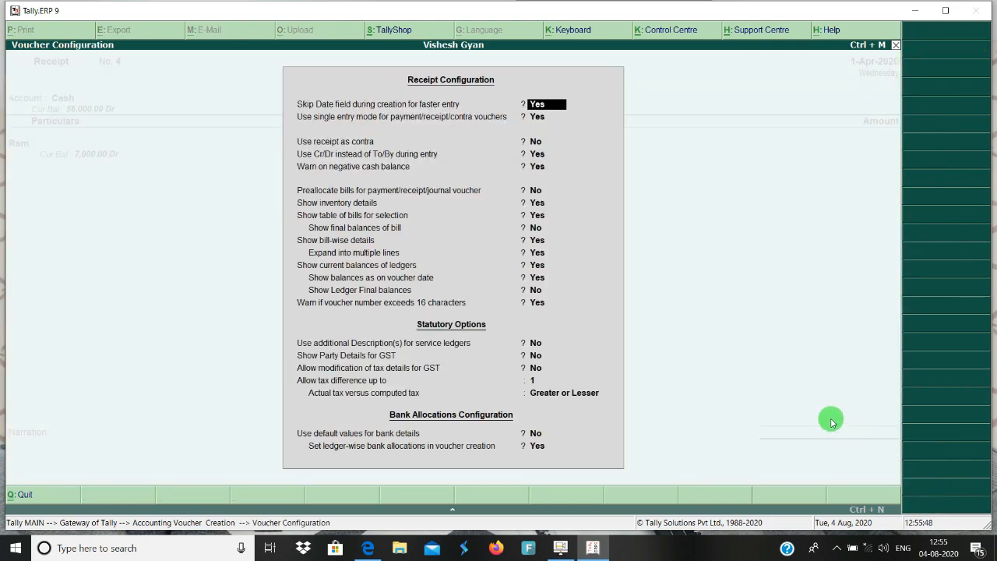
key("Return")
key("Return")
key("Return")
key("Return")
key("Return")
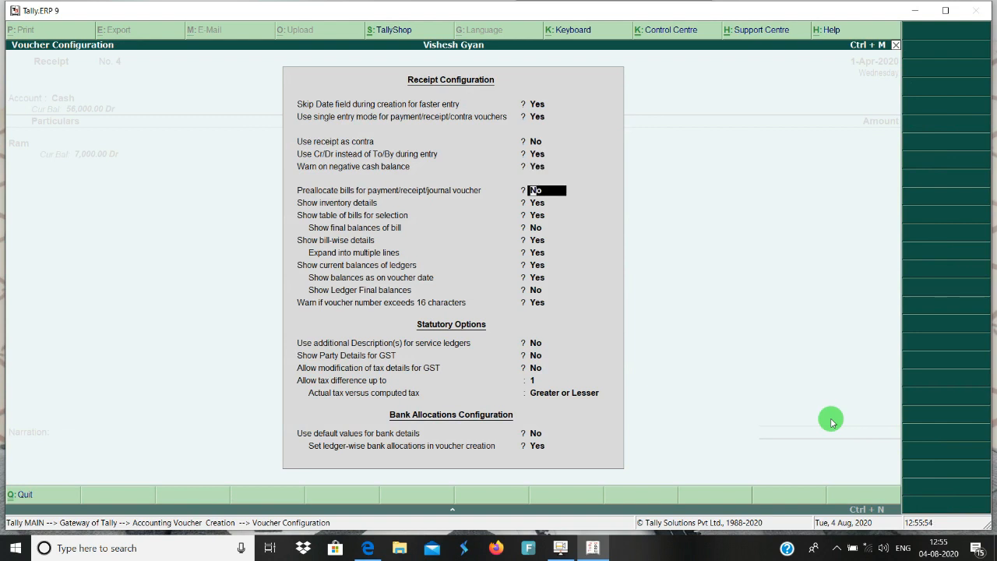
key("y")
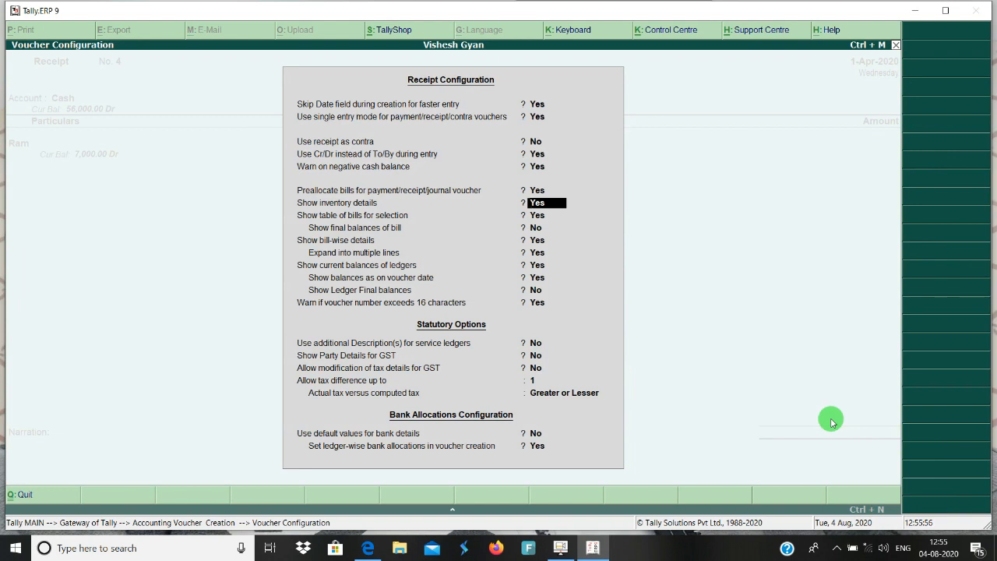
key("ctrl+a")
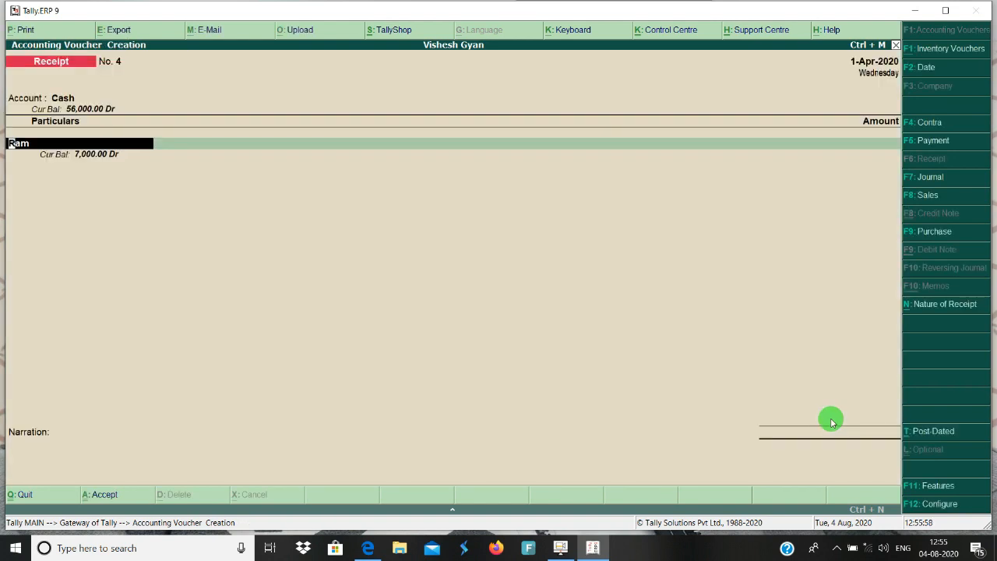
Step: Confirm the party and allocate 6,000.00 Cr against reference bill 1 in the bill-wise details
key("Return")
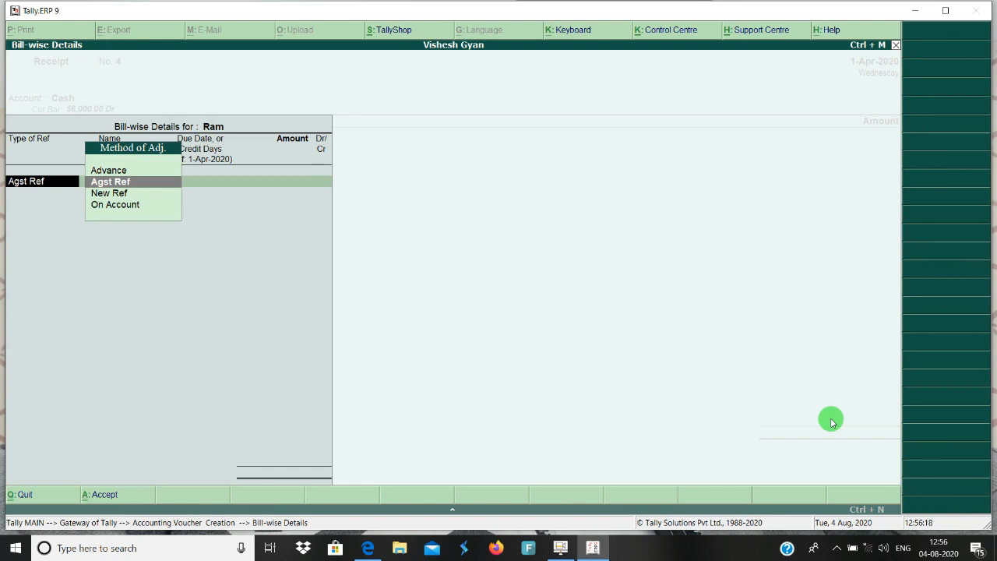
key("Return")
key("Return")
key("Return")
key("Return")
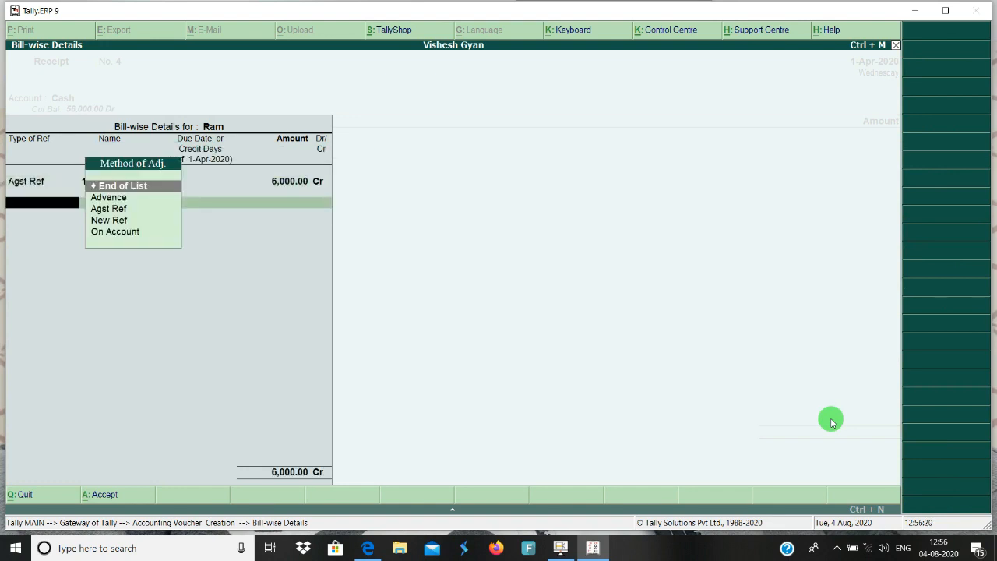
key("Return")
Step: Go back into the receipt's bill-wise lines and add an Agst Ref allocation of 1,000.00 Cr against bill 2
key("BackSpace")
key("BackSpace")
key("BackSpace")
key("BackSpace")
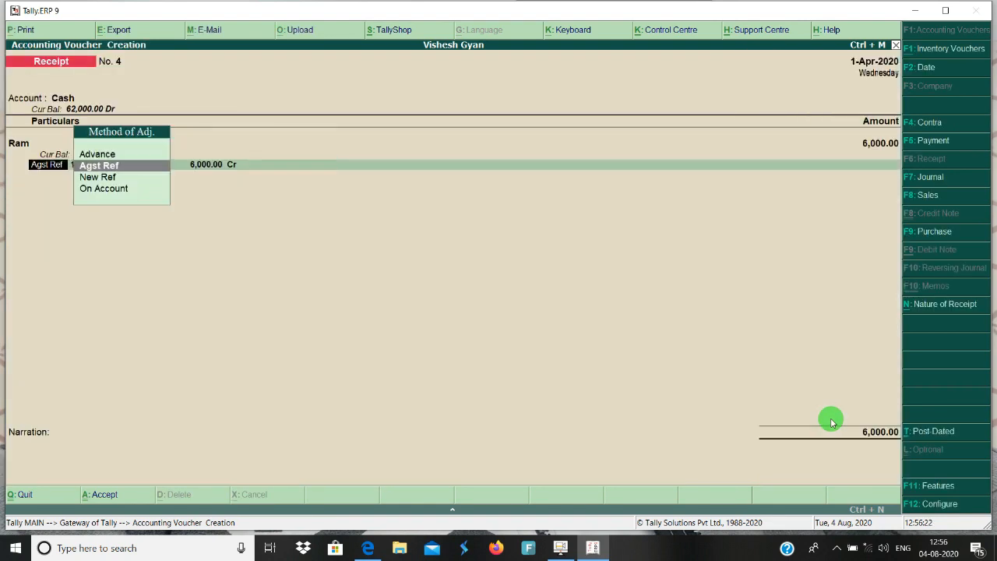
key("Return")
key("Return")
key("Return")
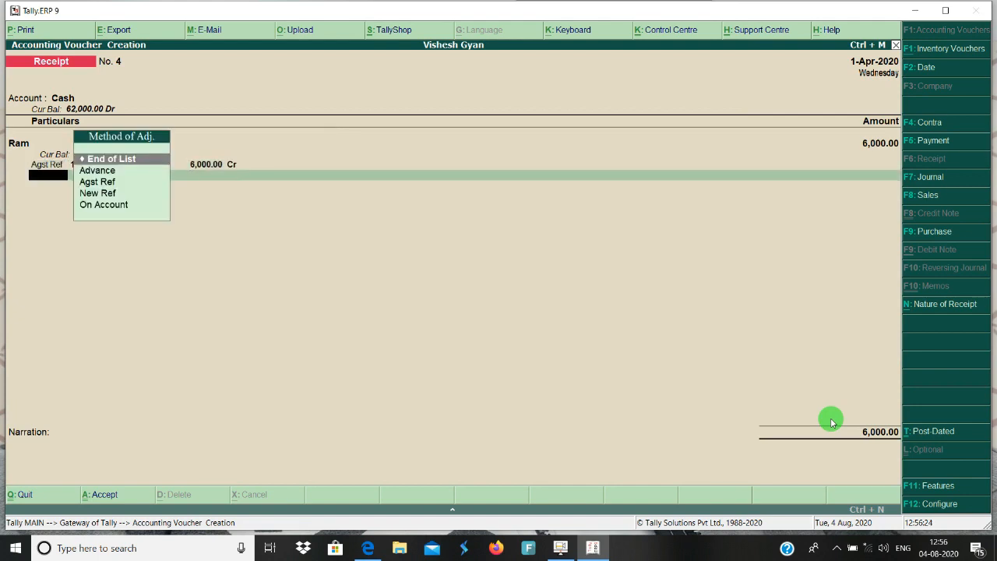
key("Down")
key("Down")
key("Return")
key("Return")
key("Return")
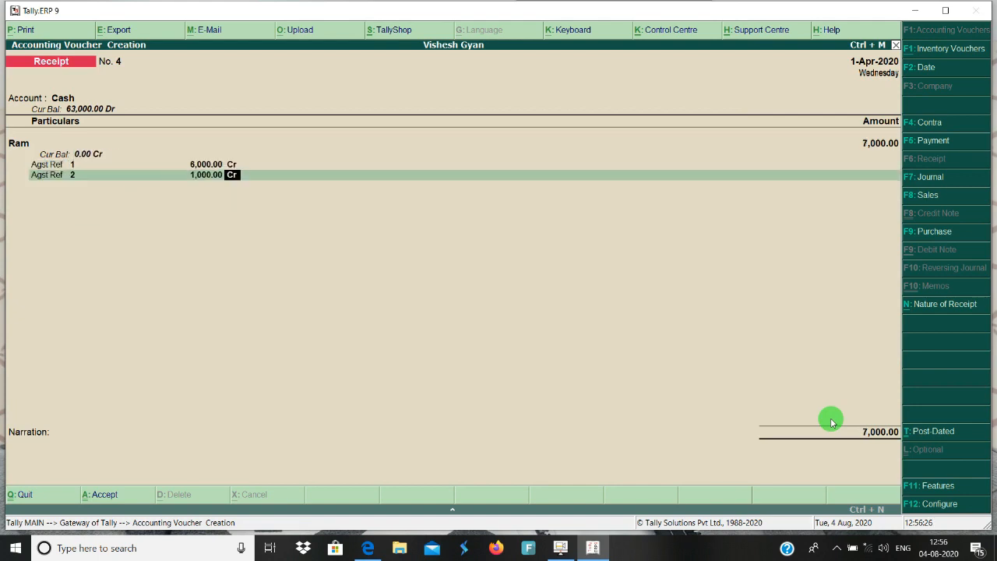
key("Return")
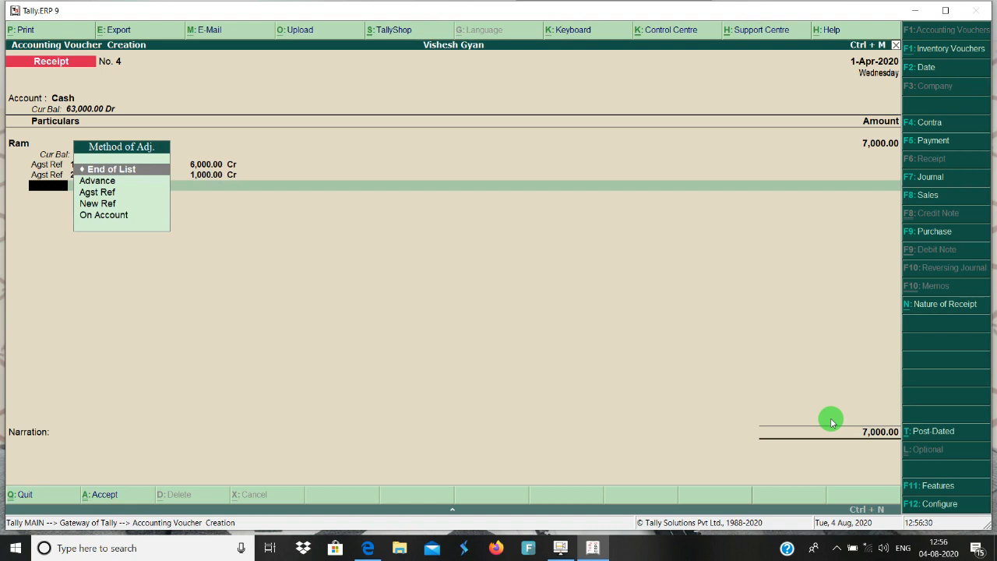
Step: Close the bill allocation list, recheck both bill lines and save the 7,000.00 receipt
key("Return")
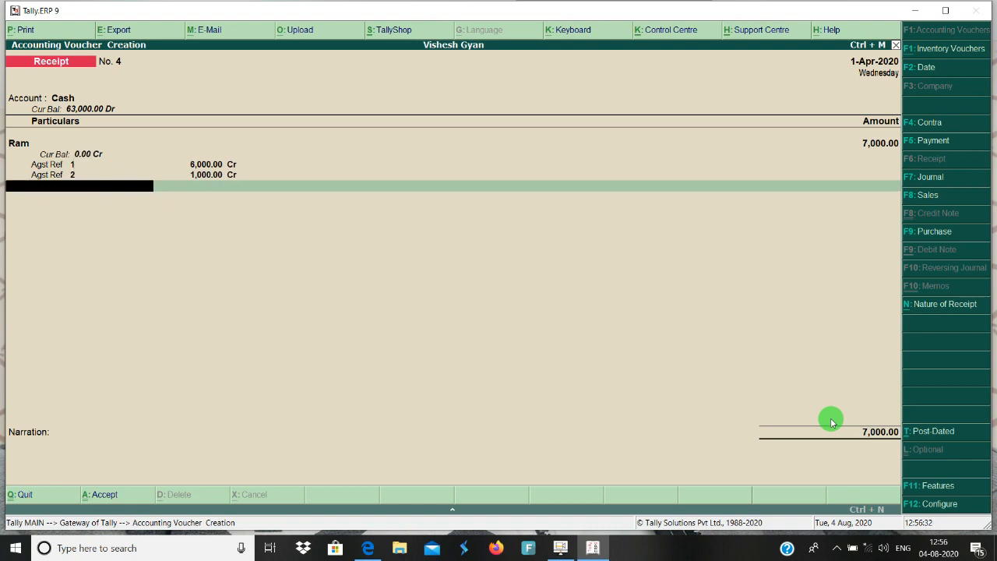
key("BackSpace")
key("BackSpace")
key("BackSpace")
key("BackSpace")
key("BackSpace")
key("BackSpace")
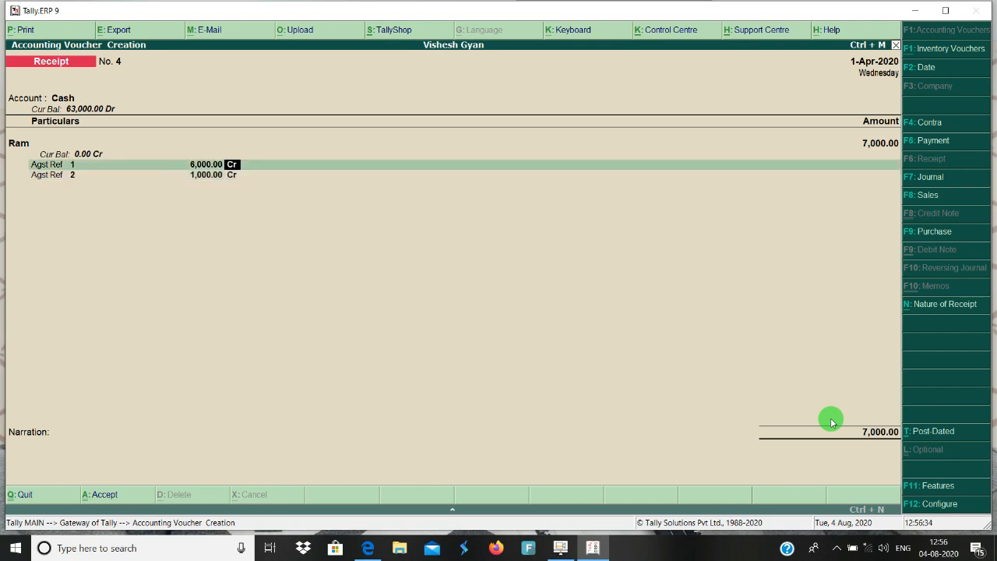
key("BackSpace")
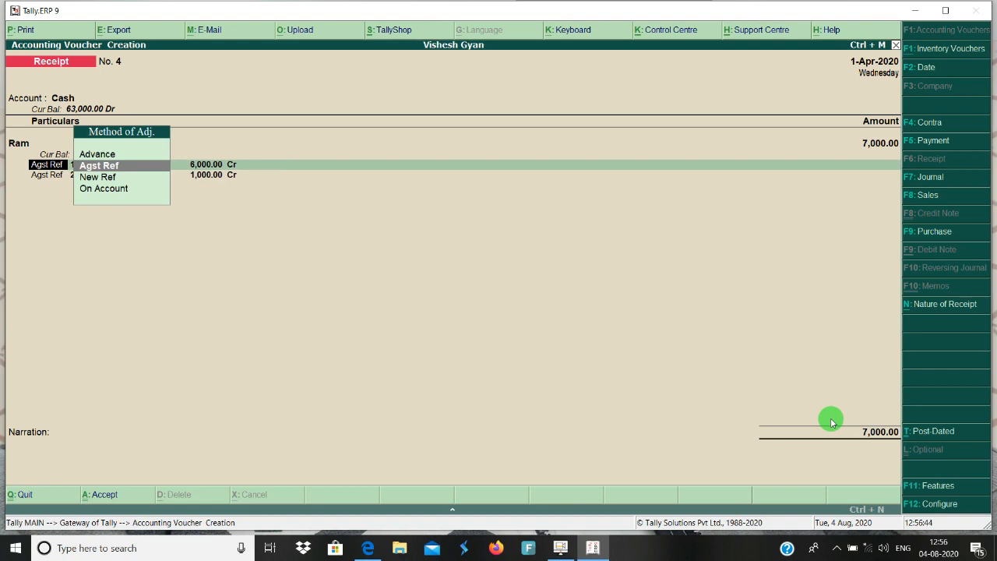
key("Return")
key("Return")
key("Return")
key("Return")
key("Return")
key("Return")
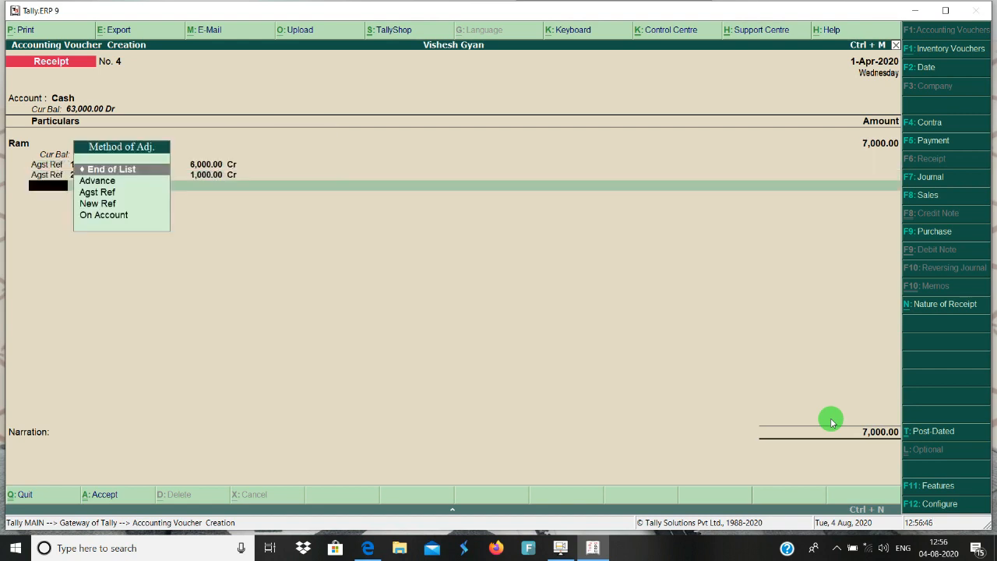
key("Return")
key("y")
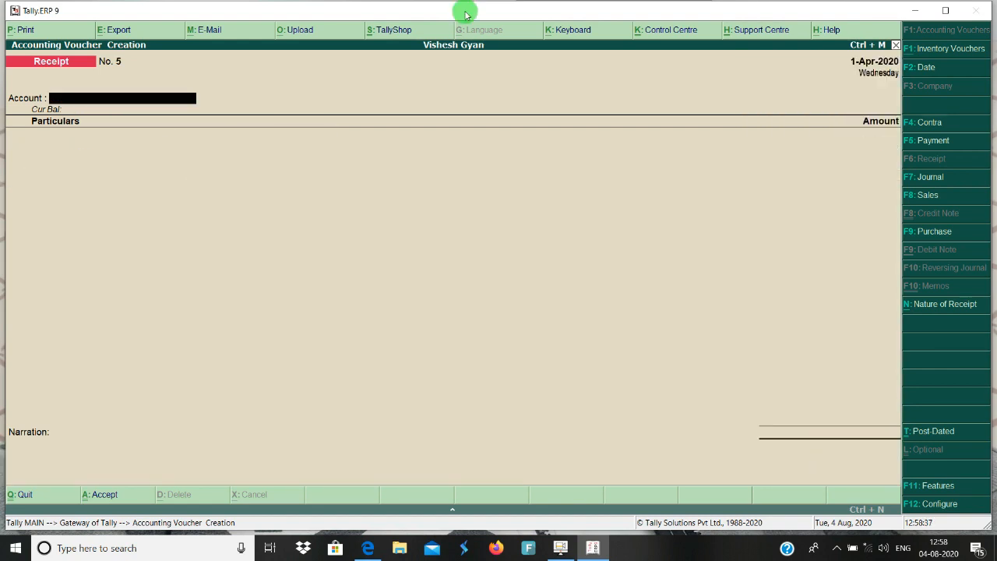
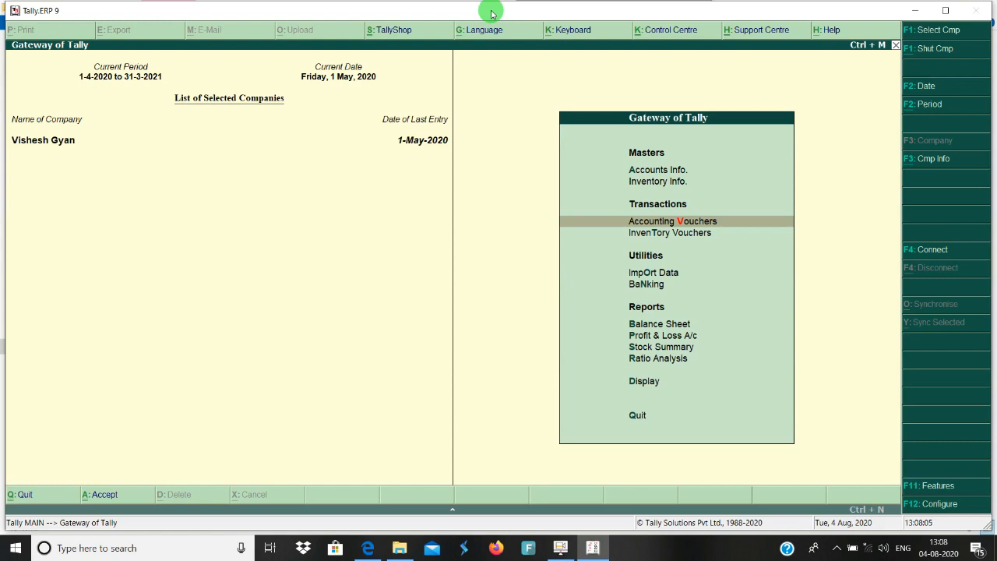
Step: Review the bill-wise options in the receipt configuration of a new voucher, and return to the Gateway of Tally
key("Return")
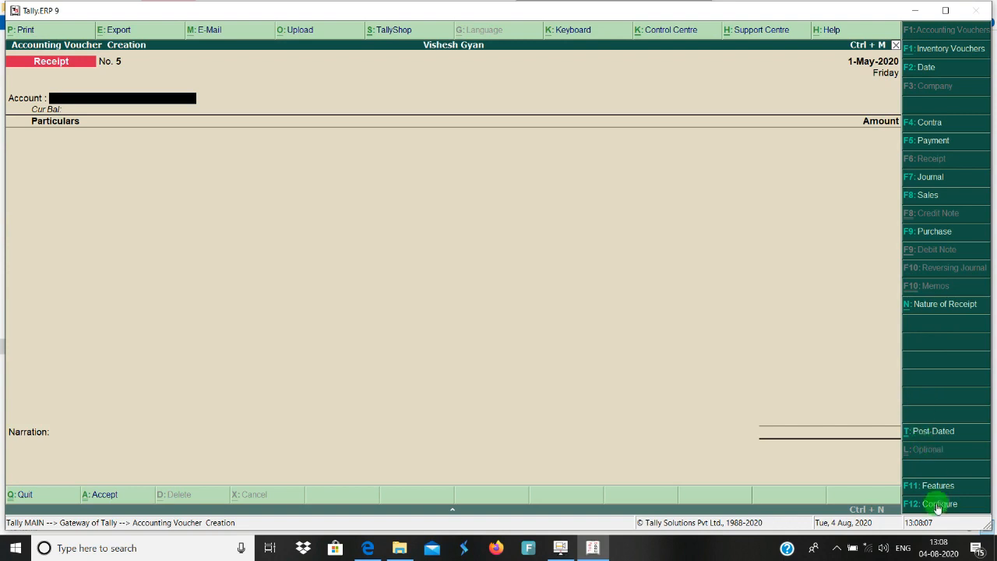
left_click(935, 507)
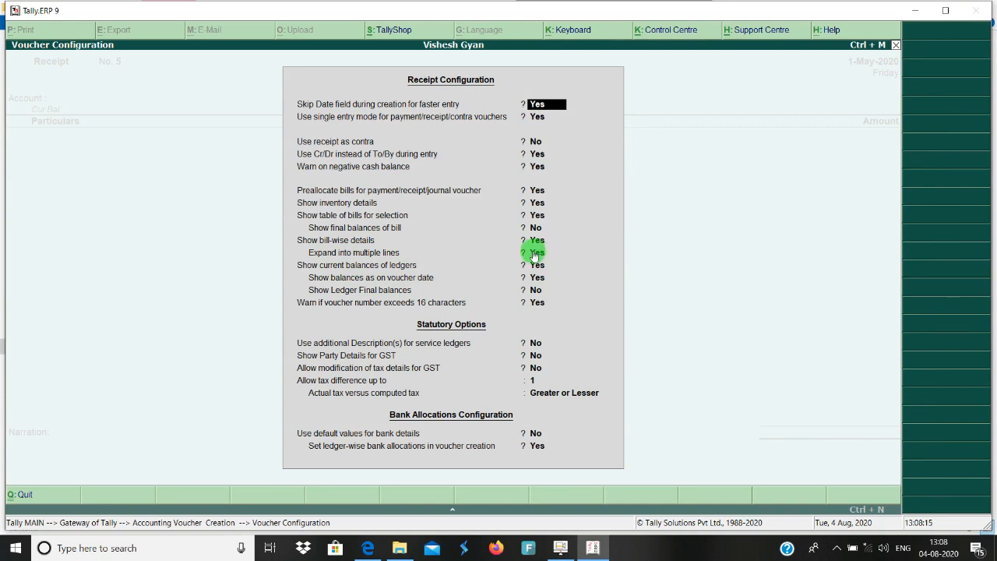
key("Escape")
key("Escape")
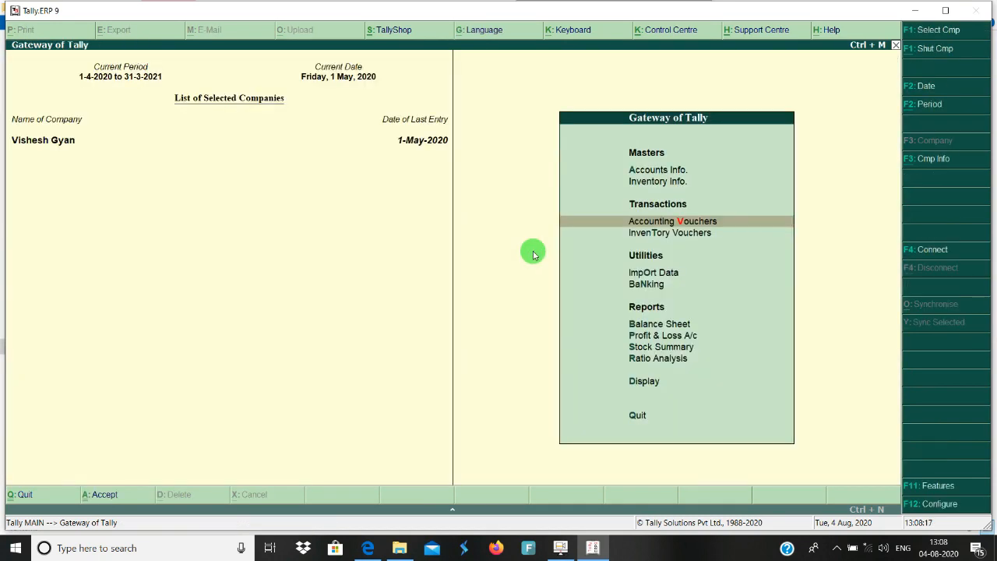
Step: Open the party's single ledger for alteration from Accounts Info
key("a")
key("Down")
key("Return")
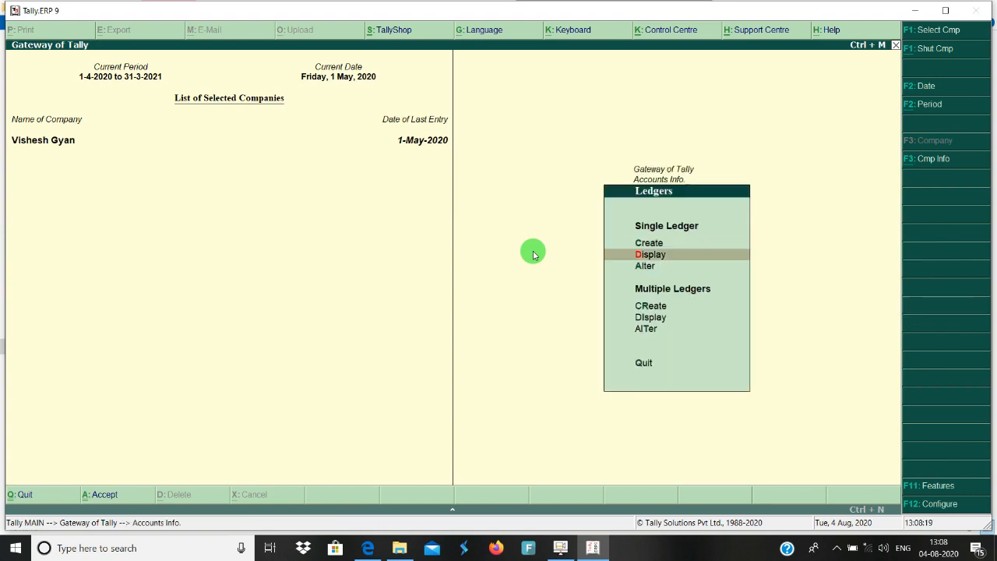
key("Down")
key("Return")
type("R")
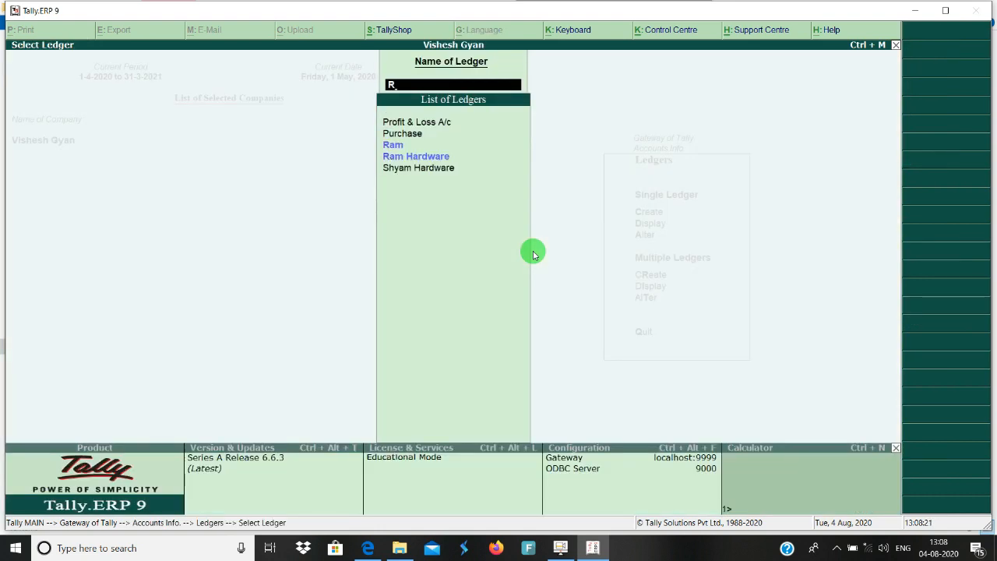
key("Return")
Step: Examine the ledger's bill-by-bill, default credit period and credit days check settings, and quit to the Gateway without saving
key("Return")
key("Return")
key("Return")
key("Return")
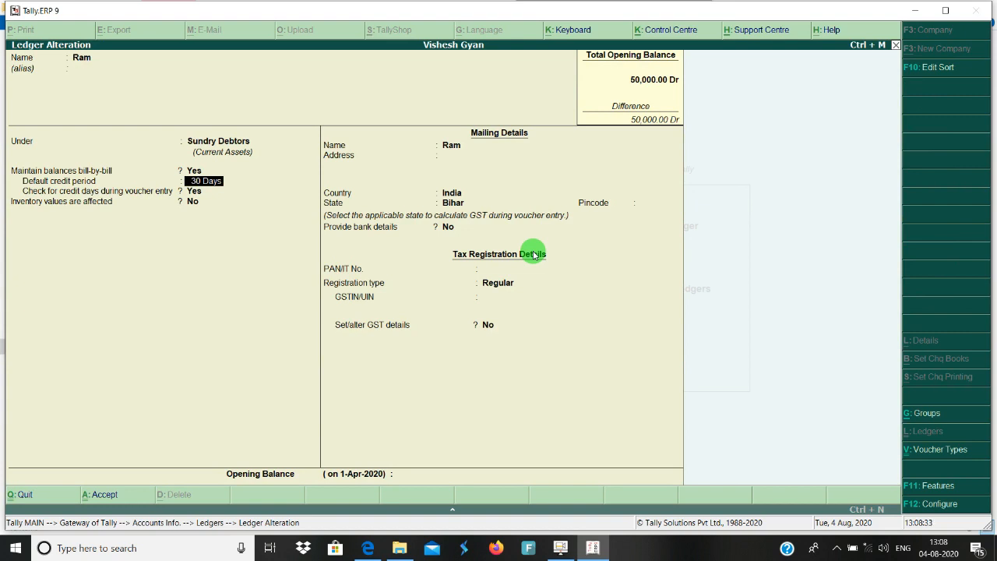
key("Return")
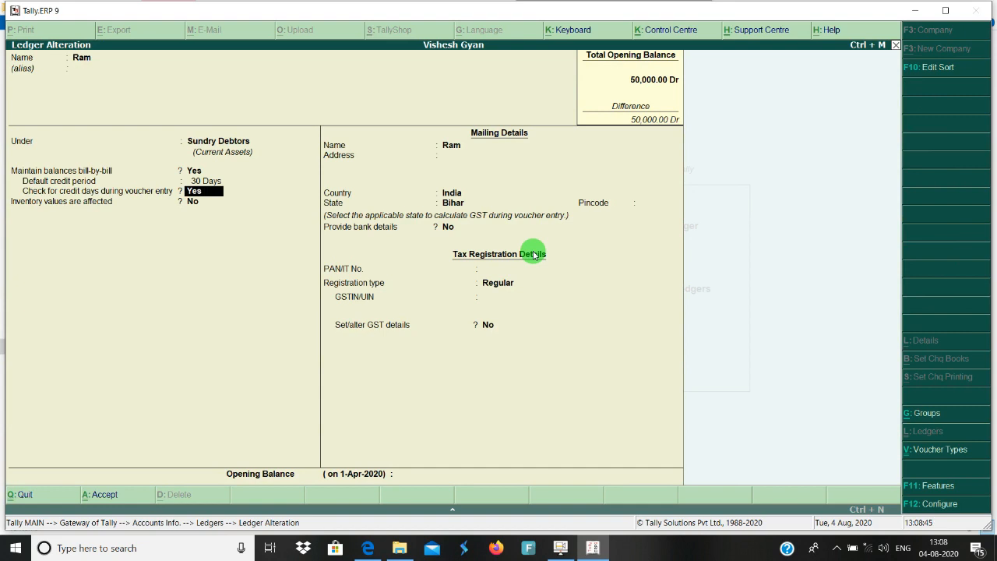
key("Escape")
key("y")
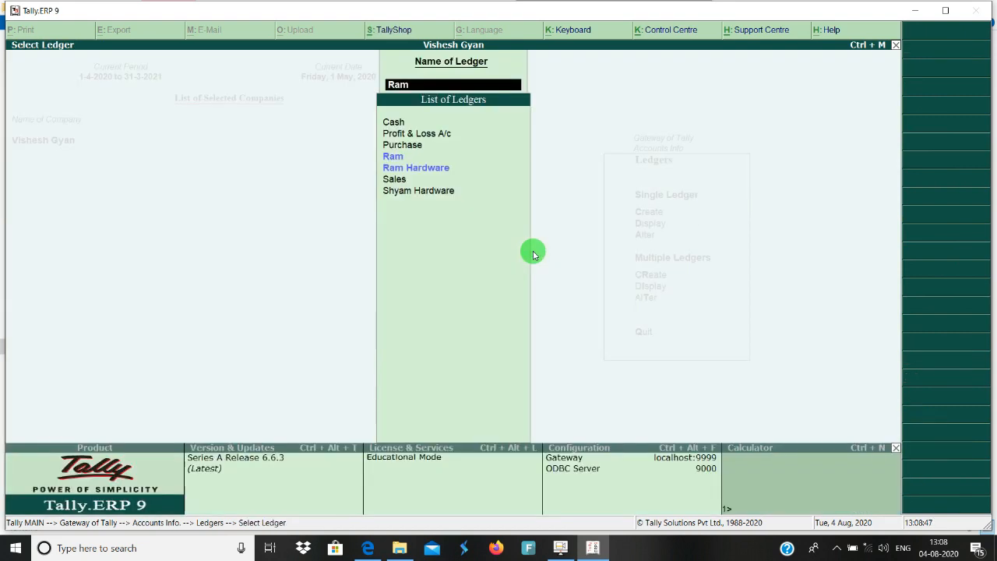
key("Escape")
key("Escape")
key("Escape")
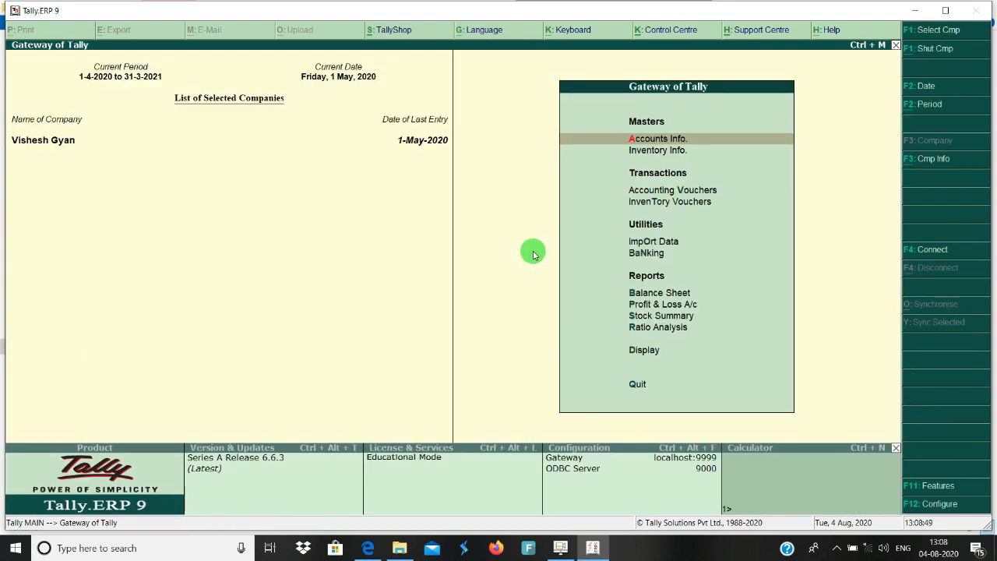
Step: Open the May sales voucher No. 3 from the Sales Register
key("d")
key("a")
key("s")
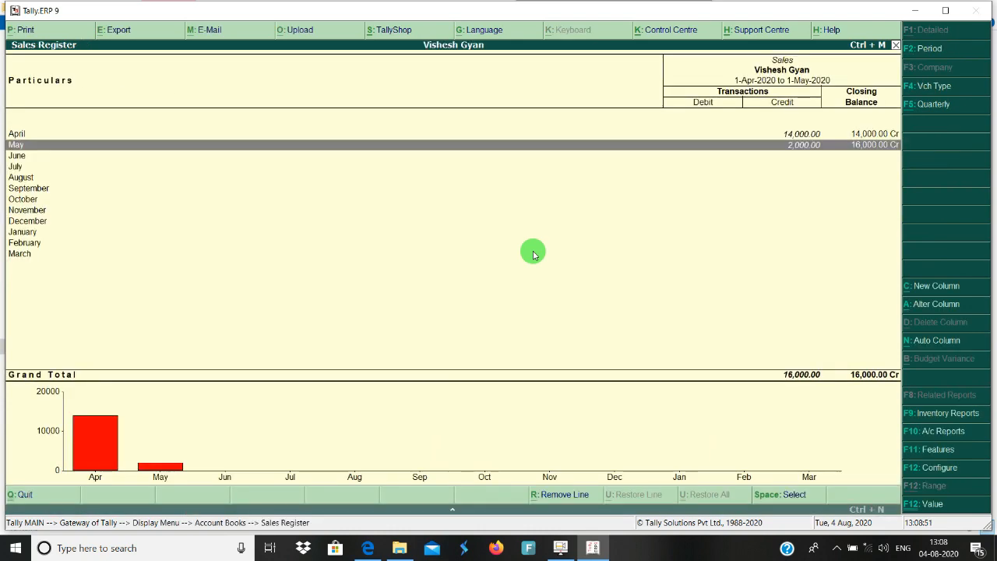
key("Return")
key("Return")
key("Return")
key("Return")
key("Return")
key("Return")
key("Return")
key("Return")
key("Return")
key("Return")
key("Return")
key("Return")
key("Return")
key("Return")
key("Return")
key("Return")
key("Return")
key("Return")
key("Return")
key("Return")
key("Return")
key("Return")
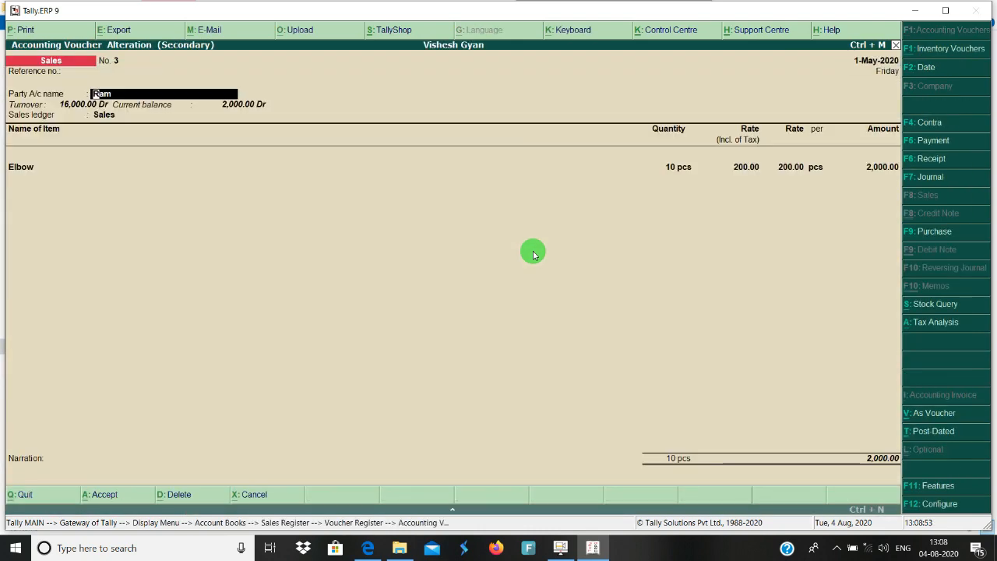
Step: Check the sales voucher's item line and the credit days of its bill reference, and accept the voucher as it is
key("Return")
key("Return")
key("Return")
key("Return")
key("Return")
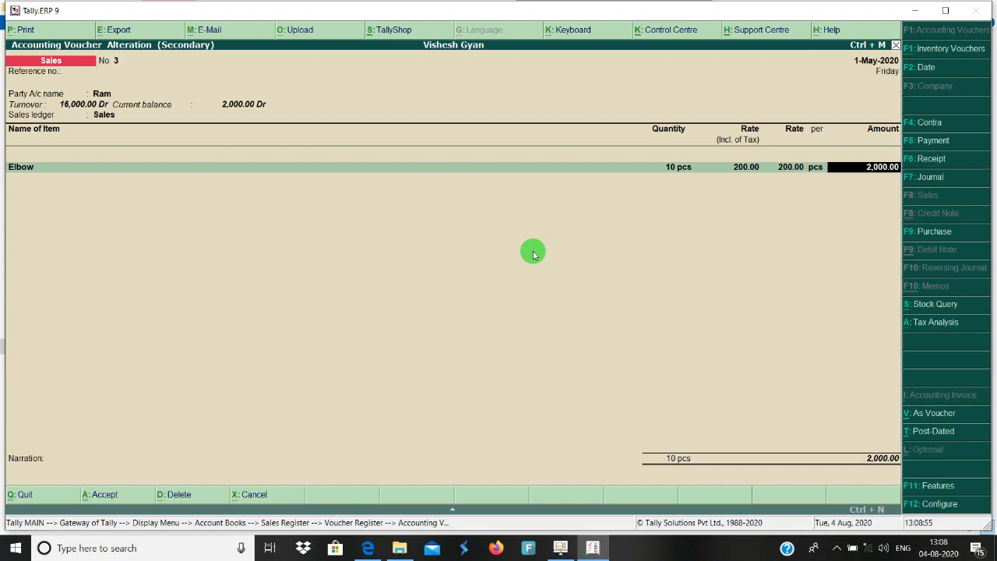
key("Return")
key("Return")
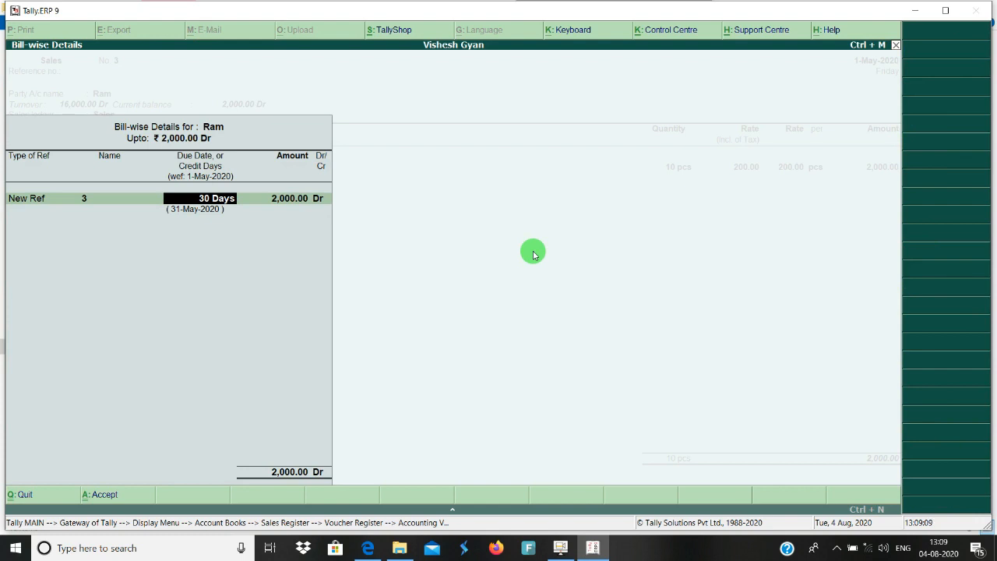
key("Return")
key("Return")
key("Return")
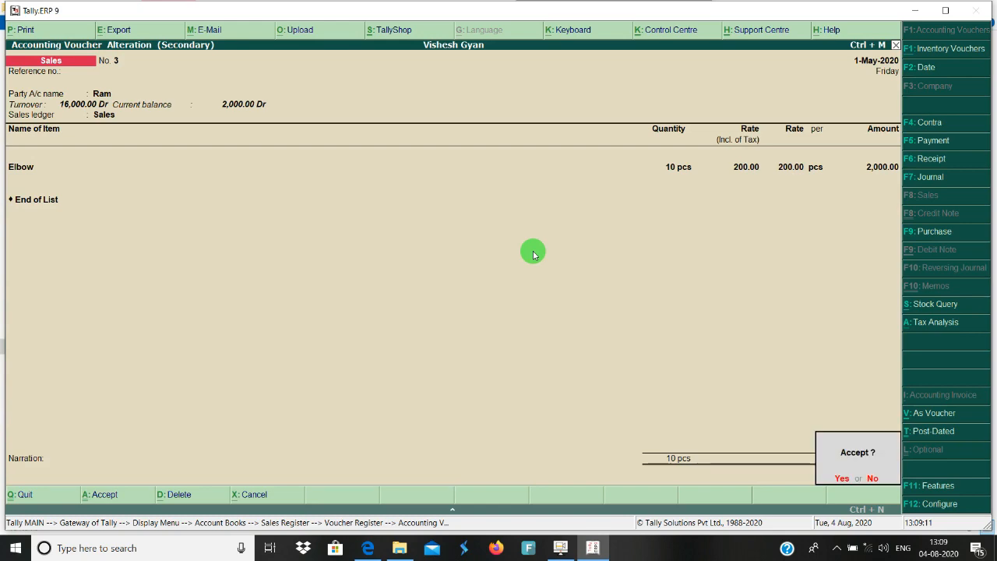
key("Return")
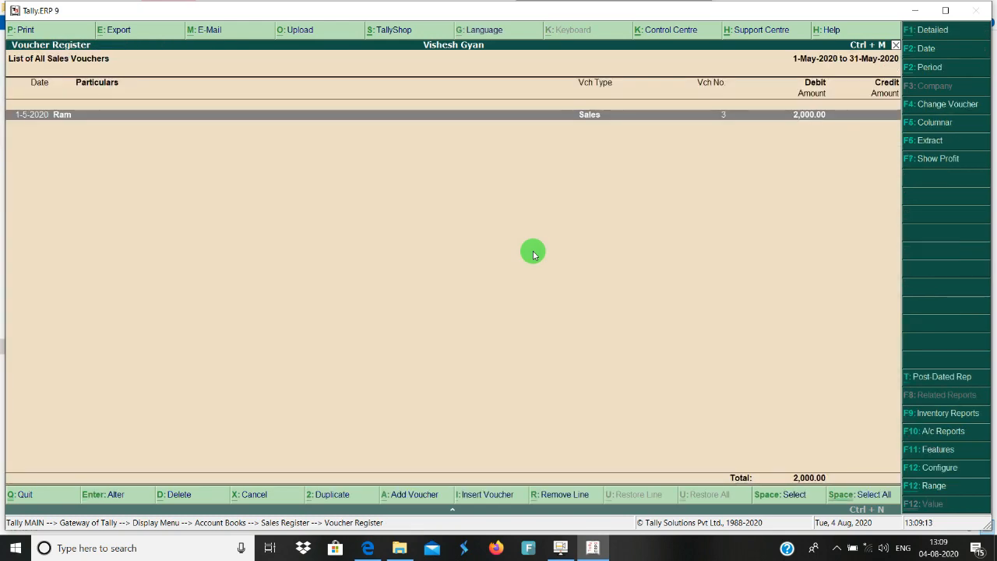
Step: Leave the Sales Register and start a new receipt voucher dated 2-5-2020
key("Escape")
key("Escape")
key("Escape")
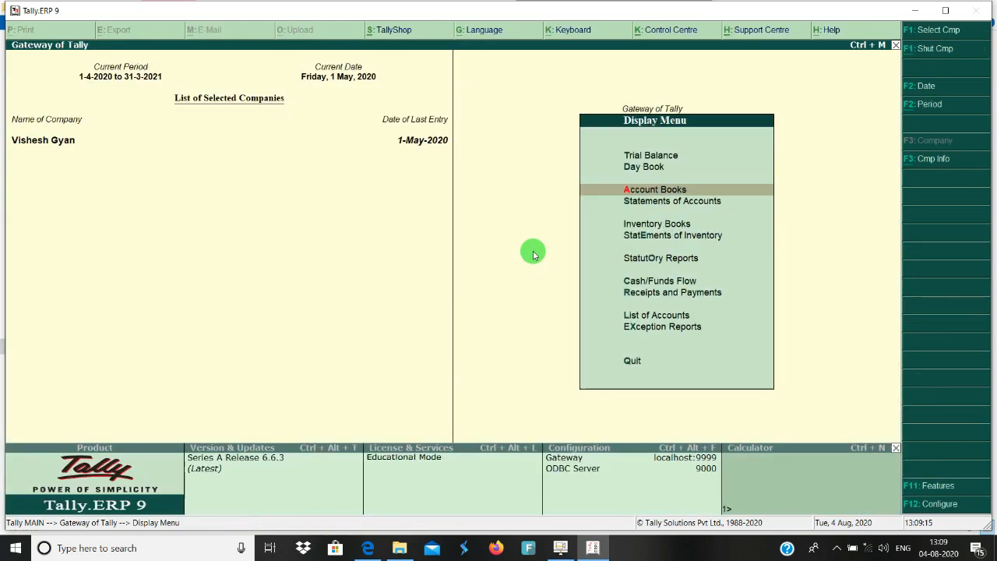
key("Escape")
key("v")
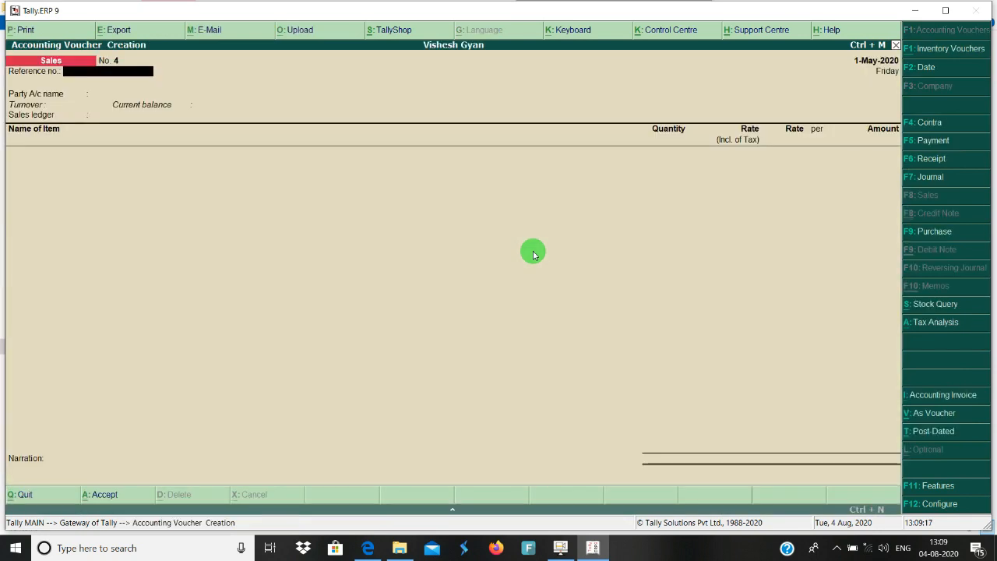
left_click(933, 159)
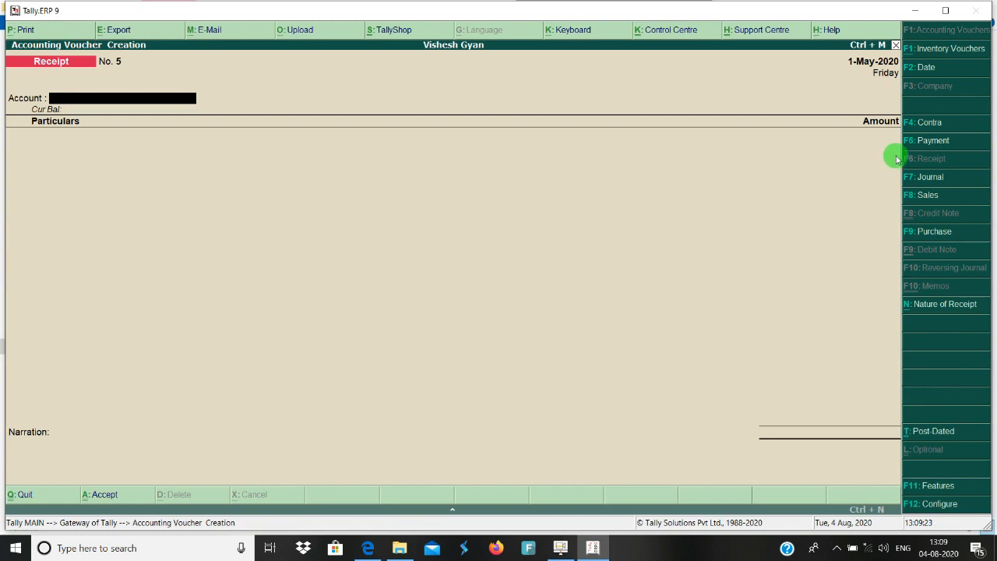
left_click(924, 70)
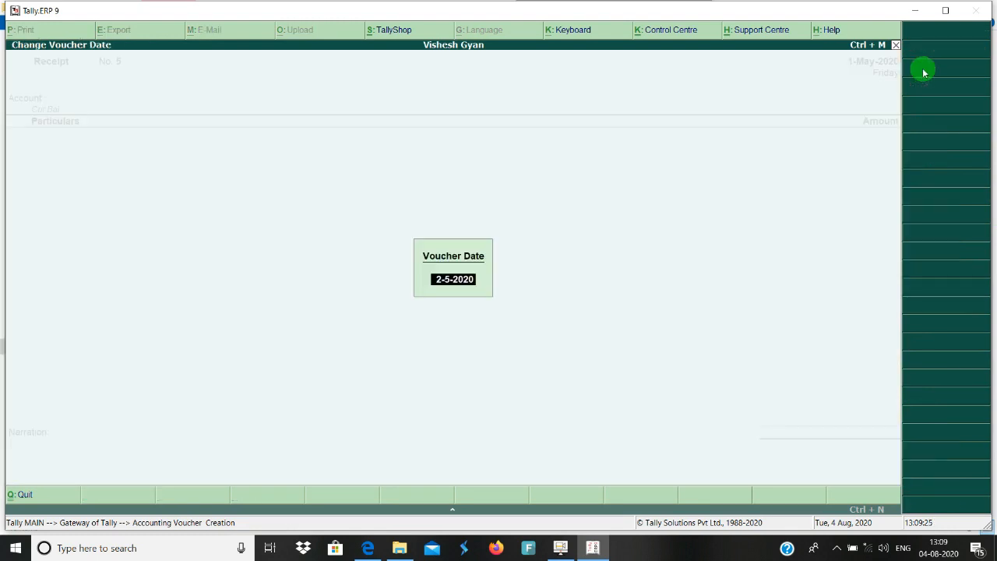
key("Return")
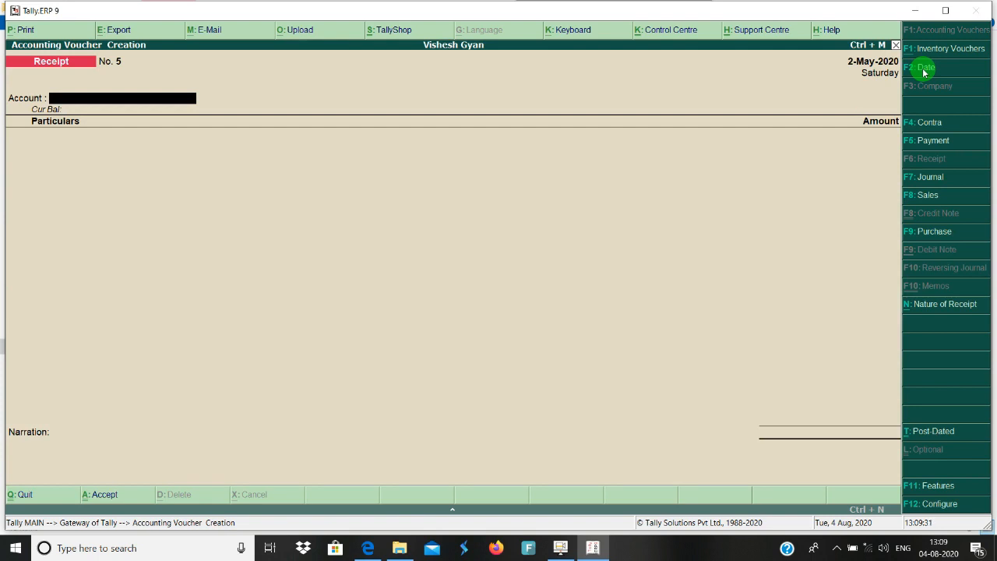
Step: Receive 2,000.00 into Cash from the individual party's ledger, allocated as Agst Ref to pending bill 3
type("c")
key("Return")
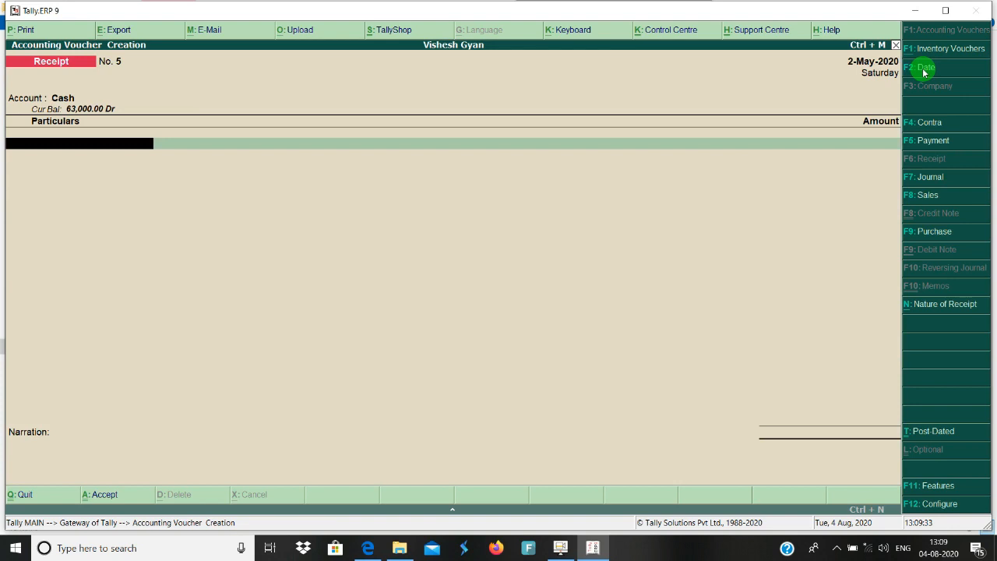
type("Ra")
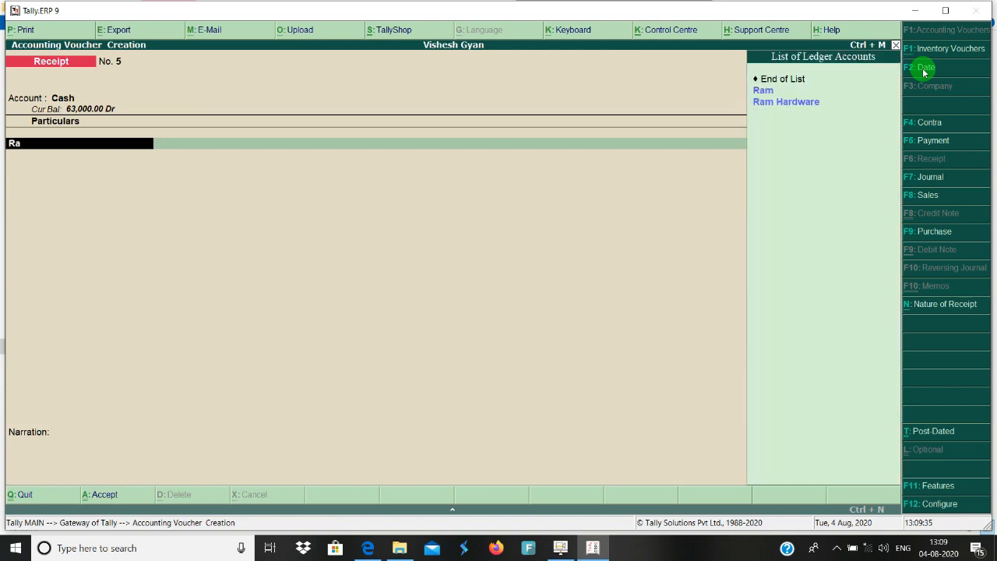
key("Return")
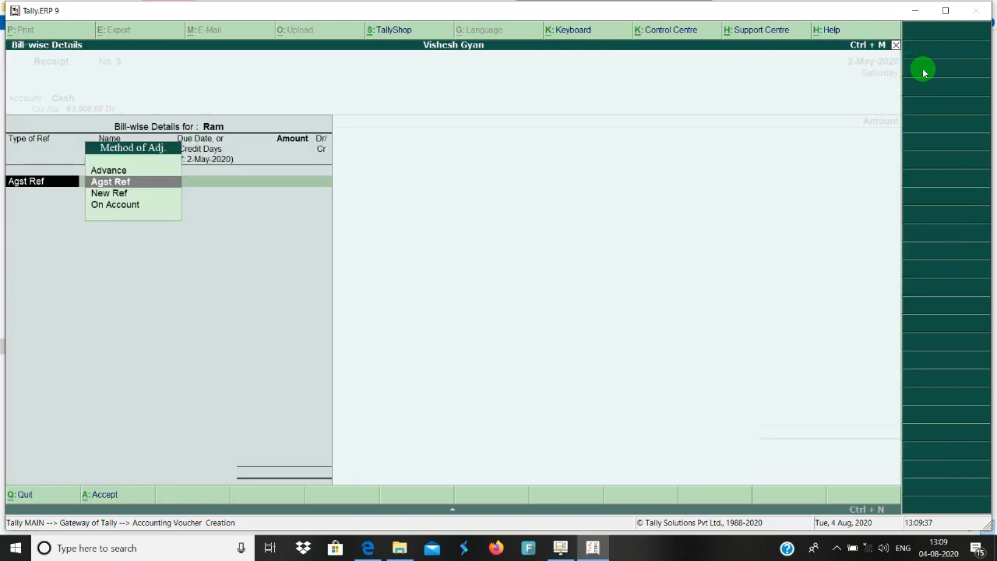
key("Return")
key("Return")
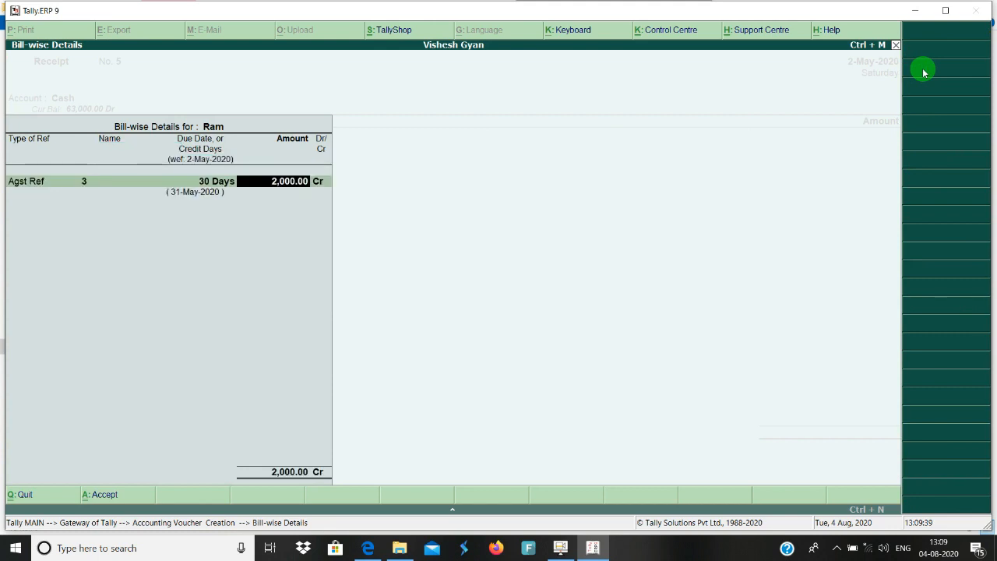
key("Return")
key("Return")
key("Return")
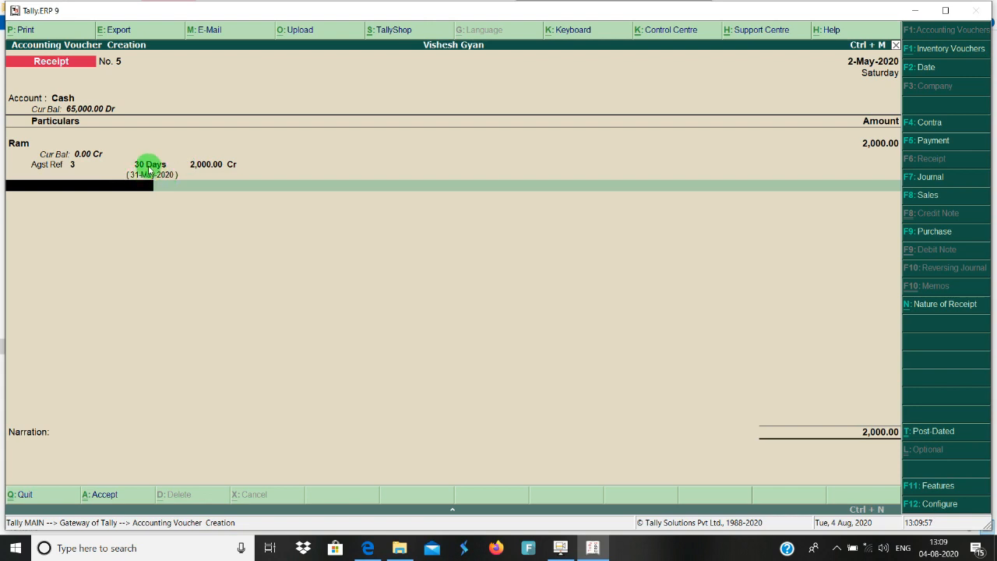
Step: Set "Expand into multiple lines" under bill-wise details to No in the receipt configuration and save it
left_click(934, 506)
key("Return")
key("Return")
key("Return")
key("Return")
key("Return")
key("Return")
key("Return")
key("Return")
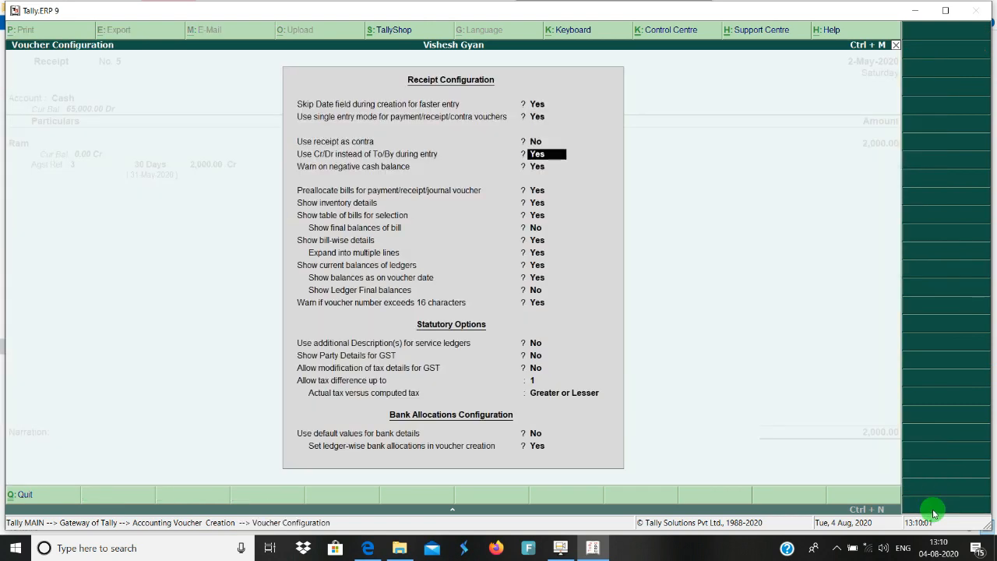
key("Return")
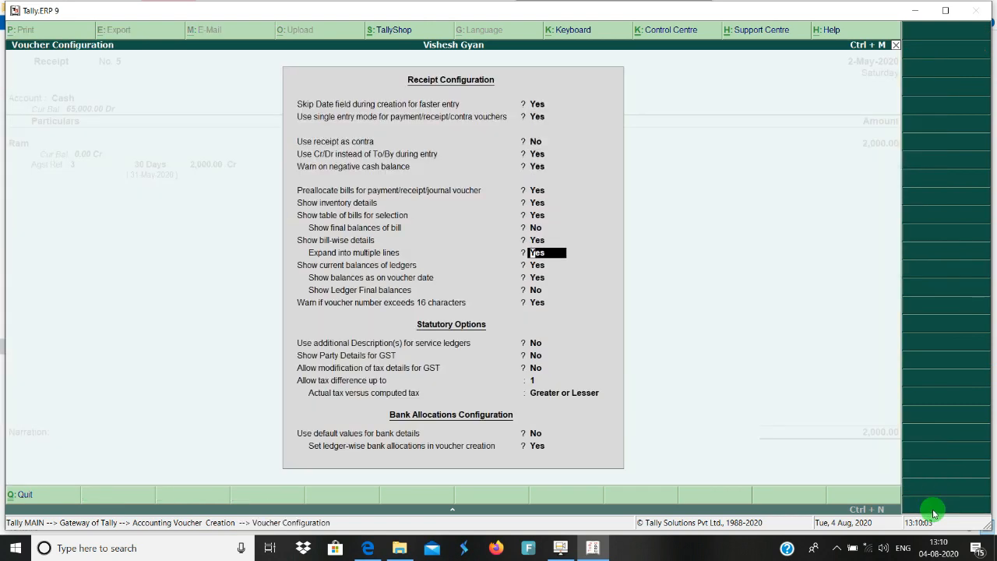
type("n")
key("Return")
key("ctrl+a")
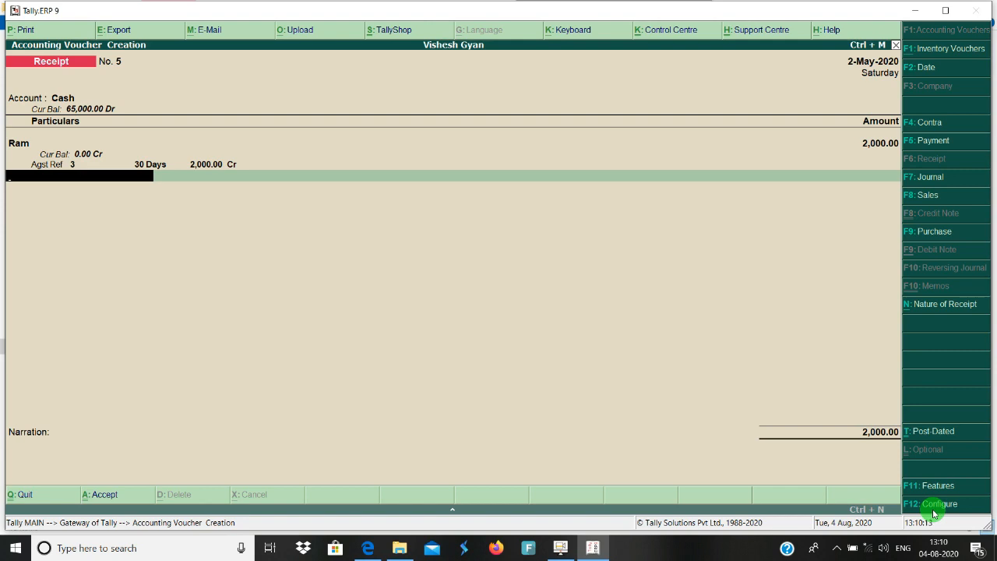
Step: Change the receipt's bill adjustment method to On Account for 2,000.00 and save the voucher
key("BackSpace")
key("BackSpace")
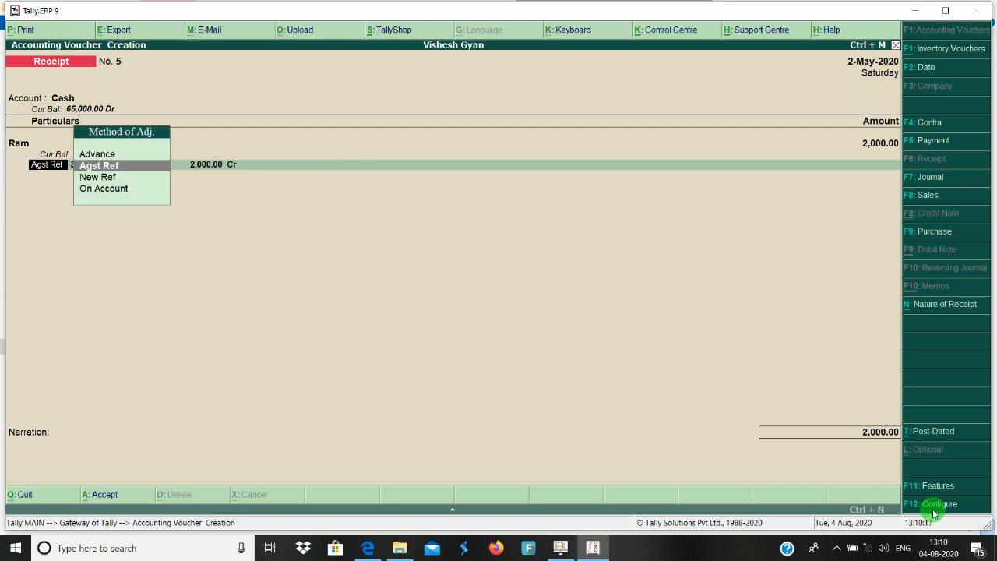
key("Down")
key("Down")
key("Return")
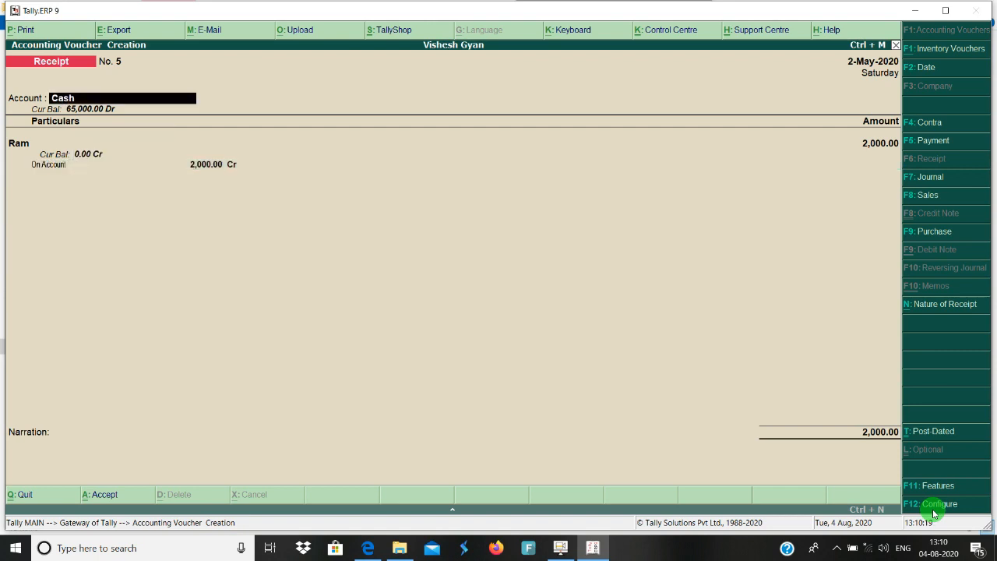
key("Return")
key("Return")
key("Return")
key("Return")
key("Return")
key("Return")
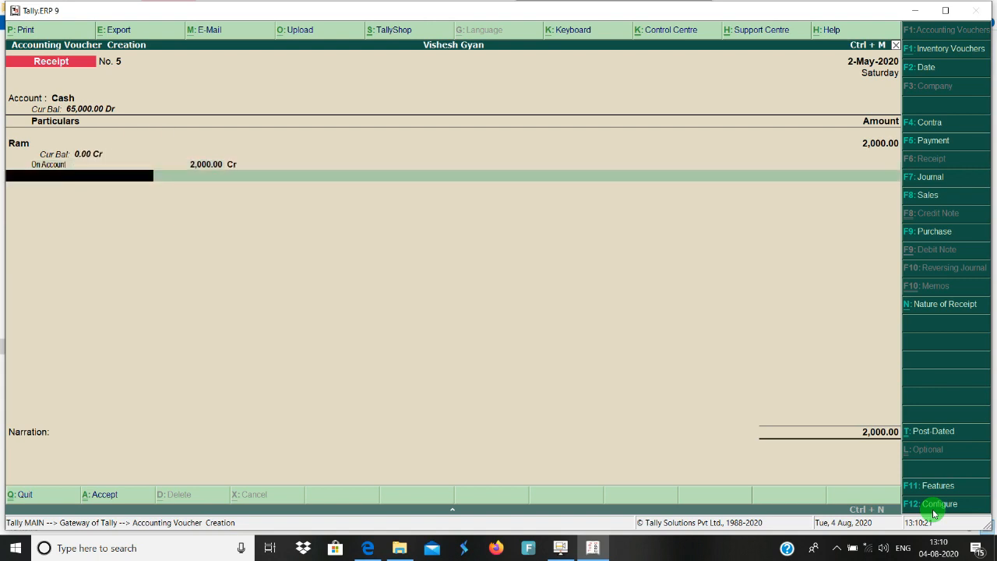
key("Return")
key("Return")
key("Return")
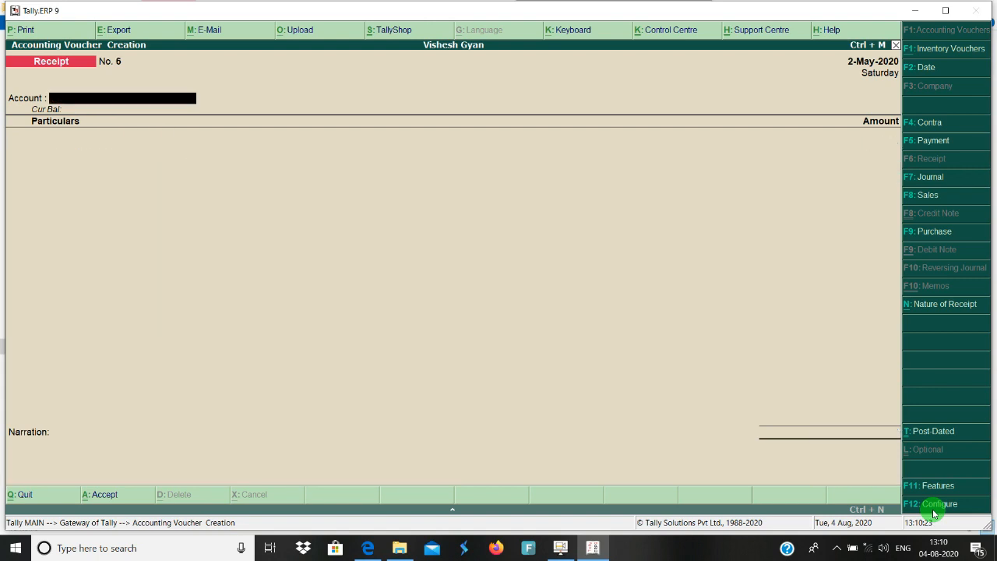
Step: Examine the Sundry Debtors balances under Current Assets in the Balance Sheet, and return to the Gateway
key("Escape")
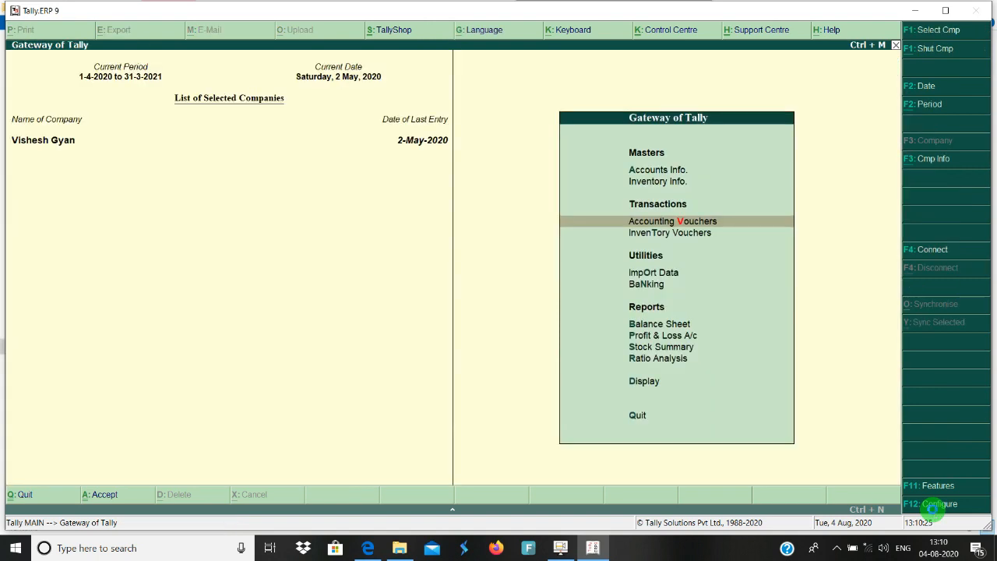
key("b")
key("Right")
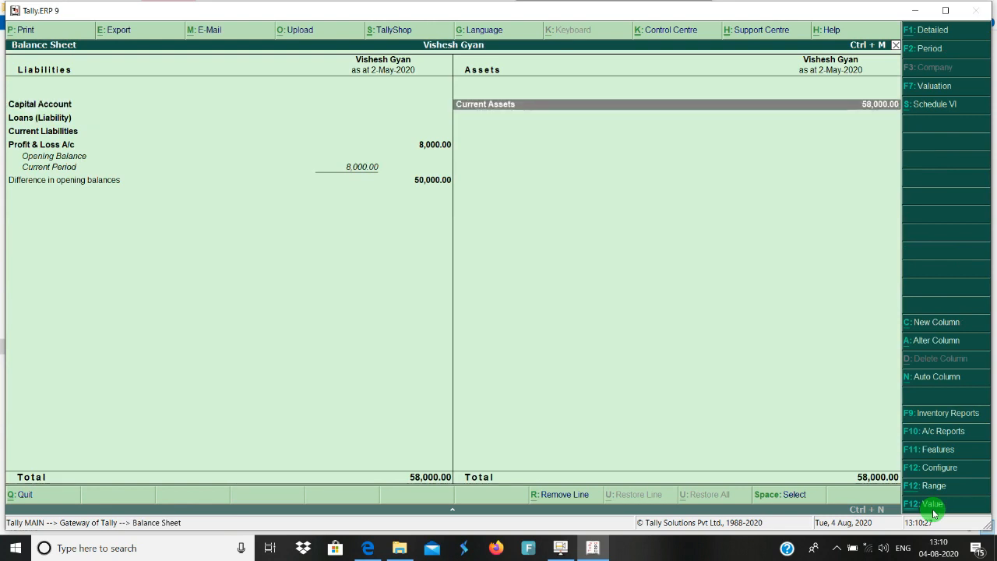
key("Return")
key("Down")
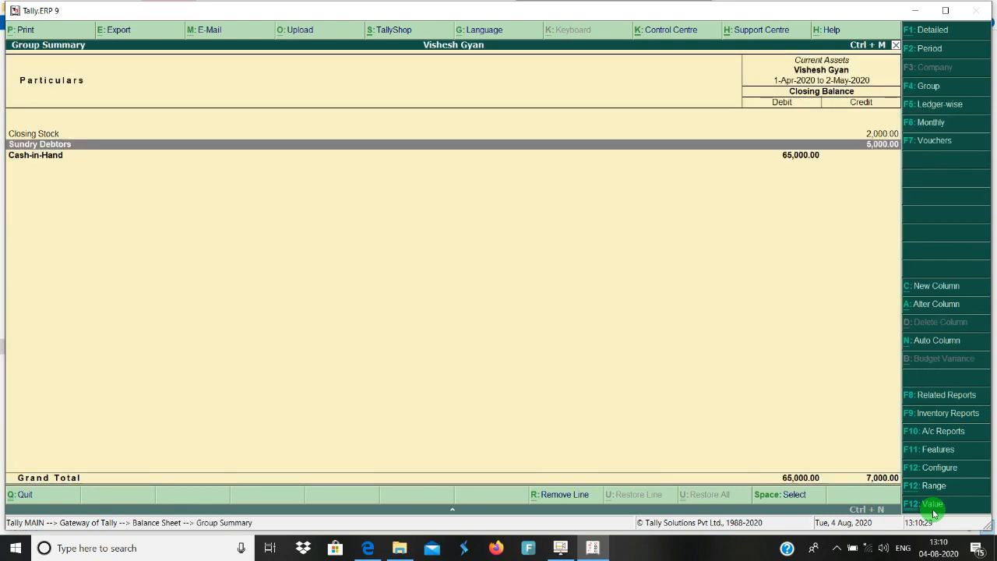
key("Return")
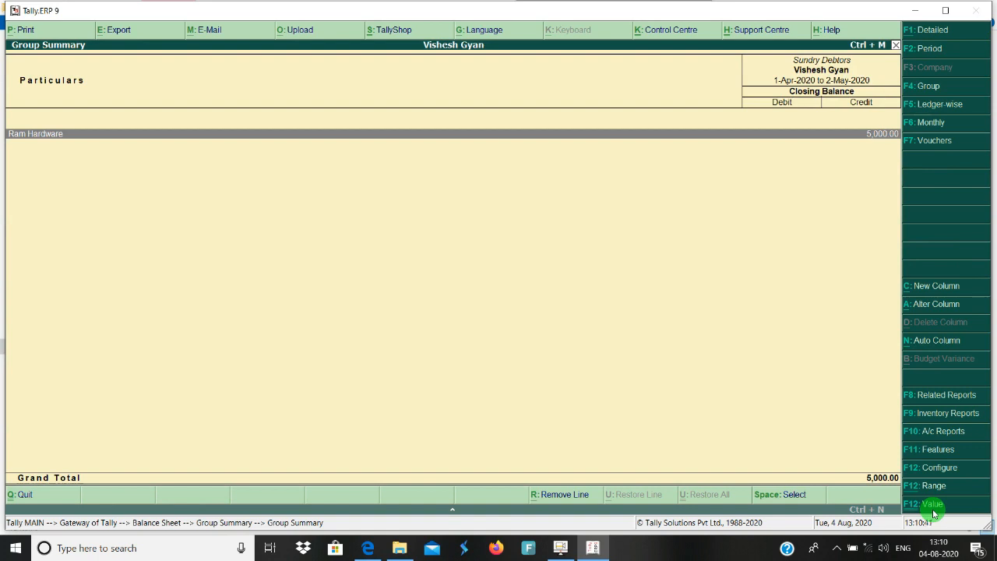
key("Escape")
key("Escape")
key("Escape")
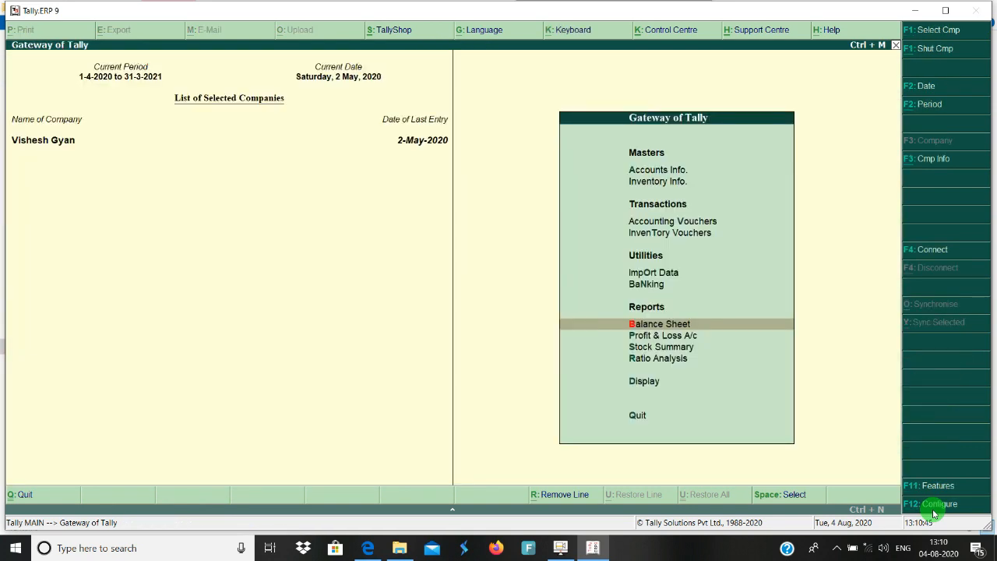
Step: Check the Bills Receivable outstandings in Statements of Accounts for bills still pending, and return to the Gateway
key("d")
key("Down")
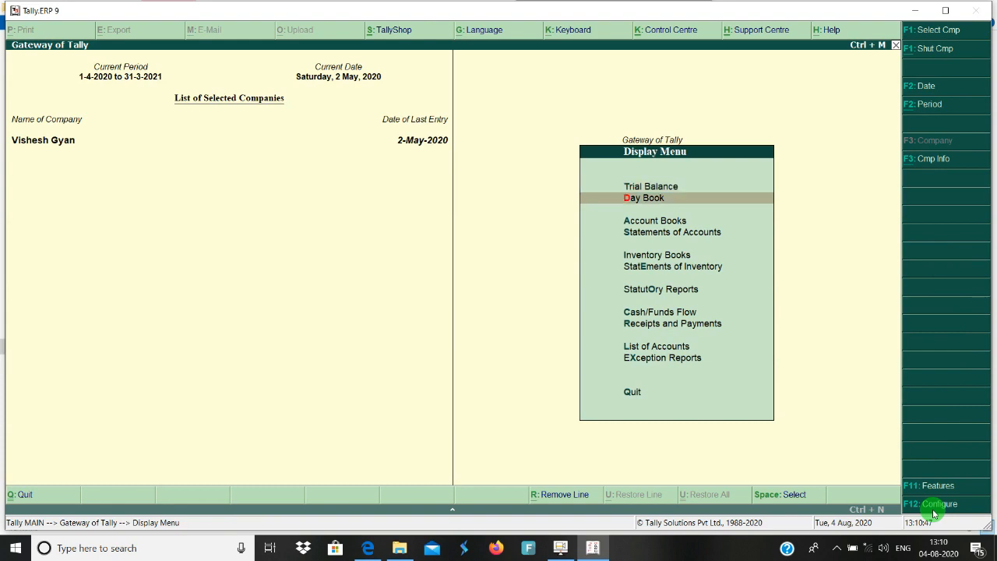
key("Down")
key("Down")
key("Return")
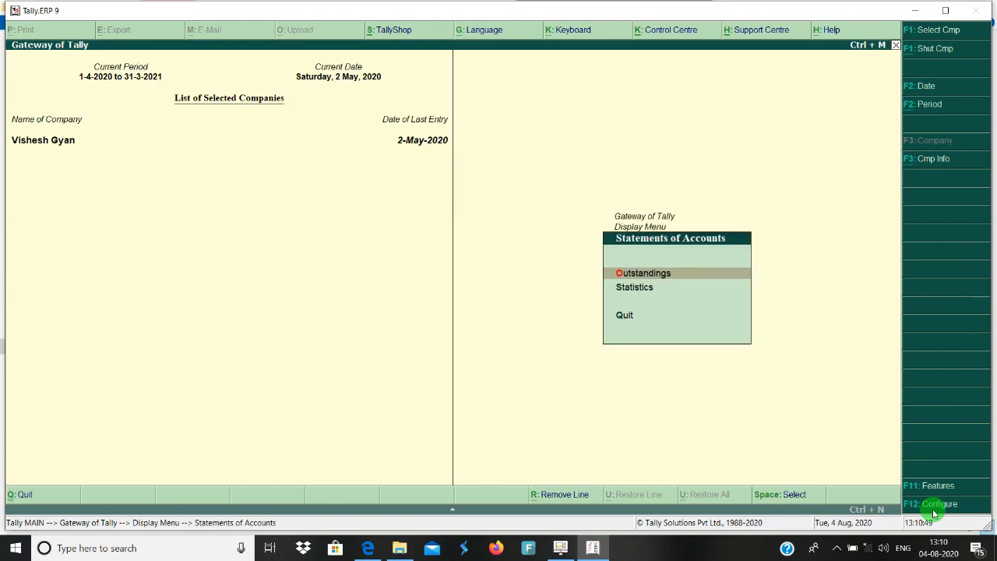
key("Return")
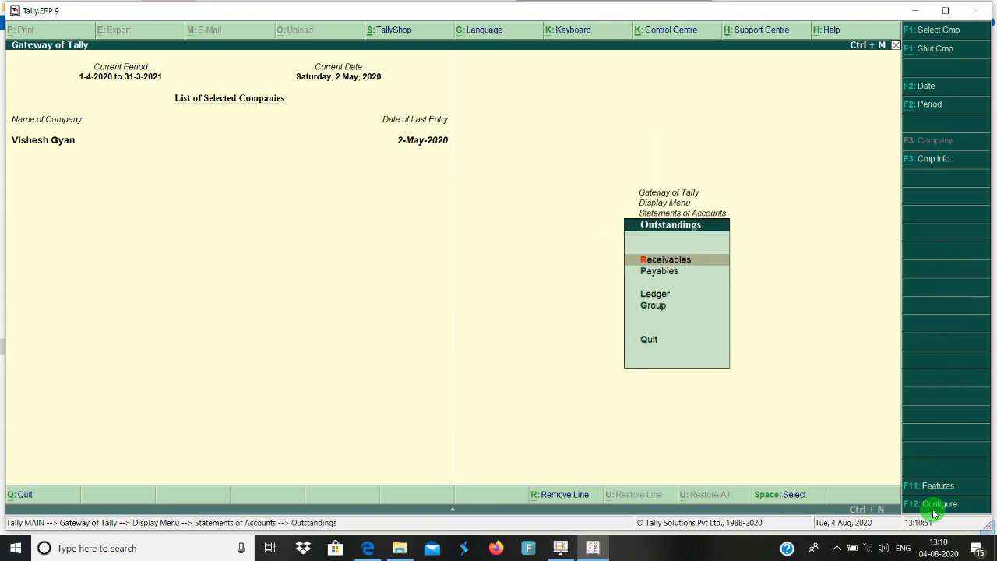
key("Return")
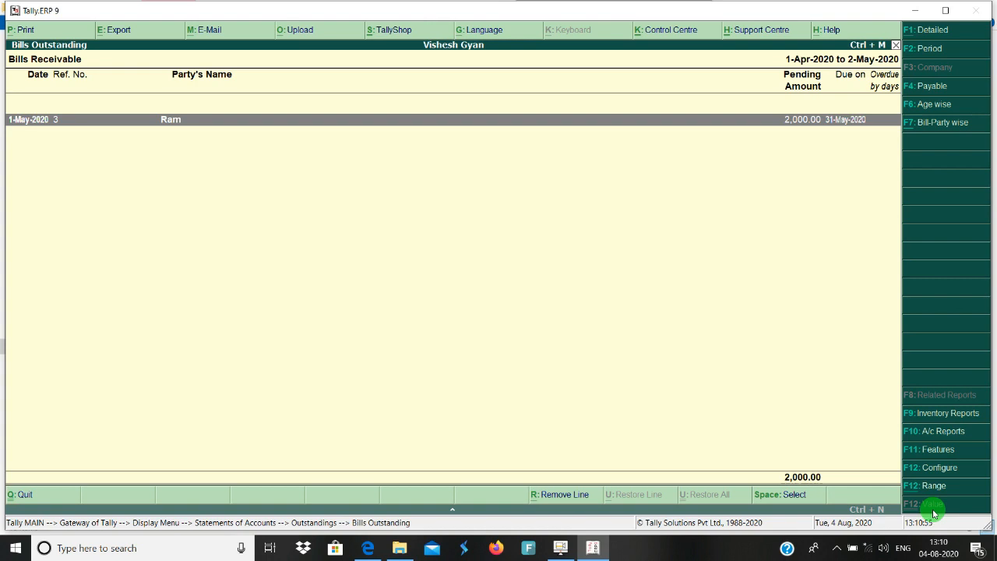
key("Escape")
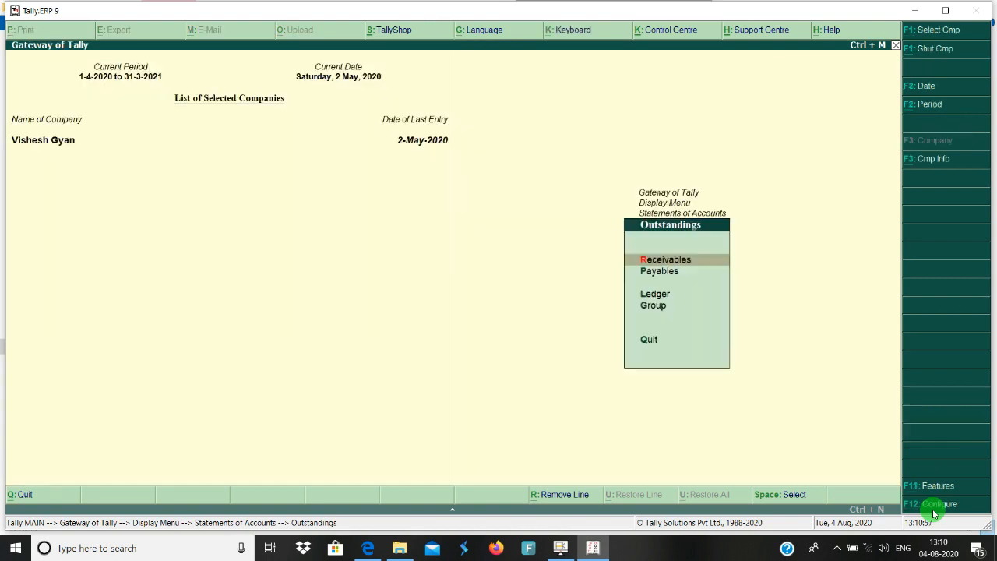
key("Escape")
key("Escape")
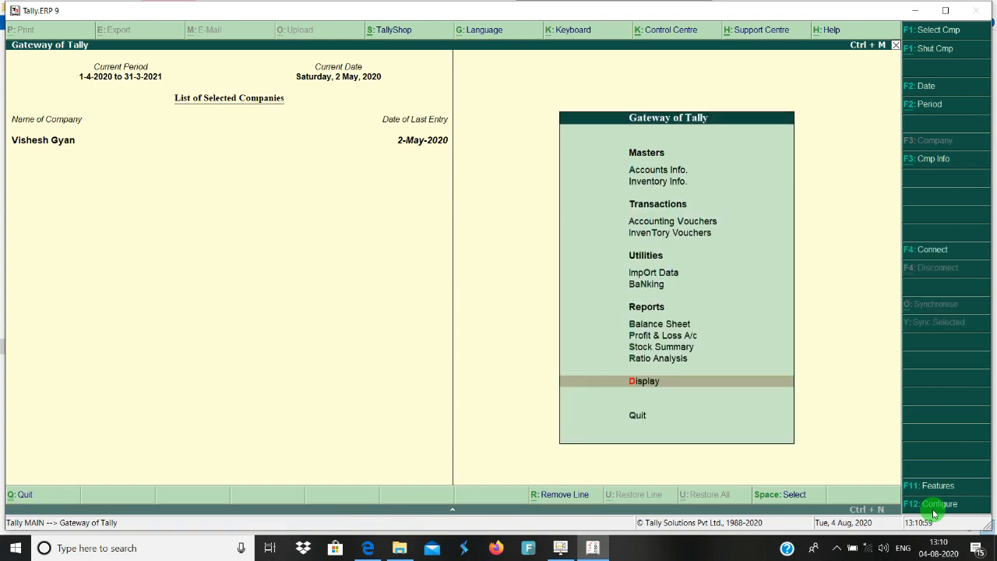
Step: Reopen the Bills Receivable report to review the pending bill's amount and due date, and close it
key("Return")
key("Down")
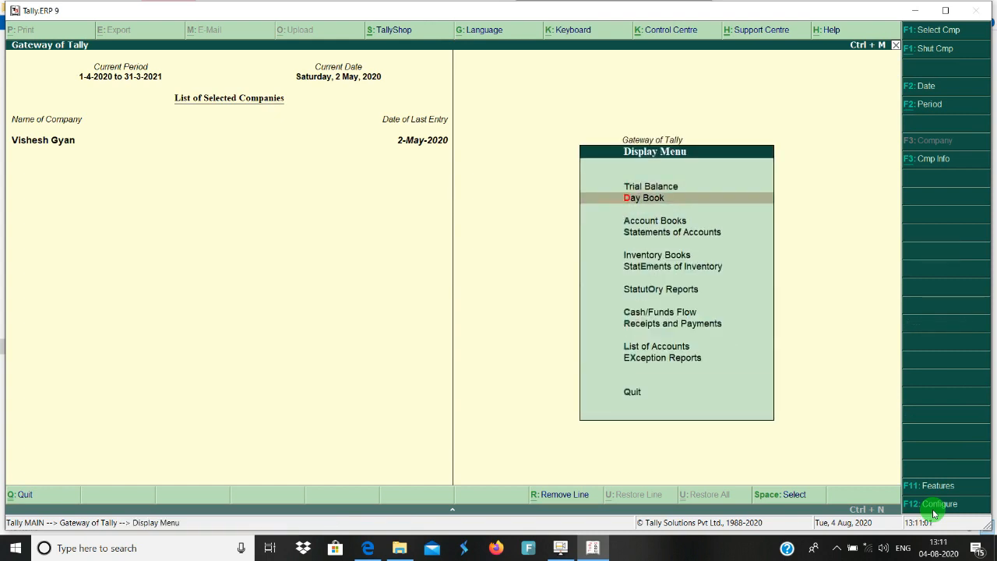
key("Down")
key("Down")
key("Return")
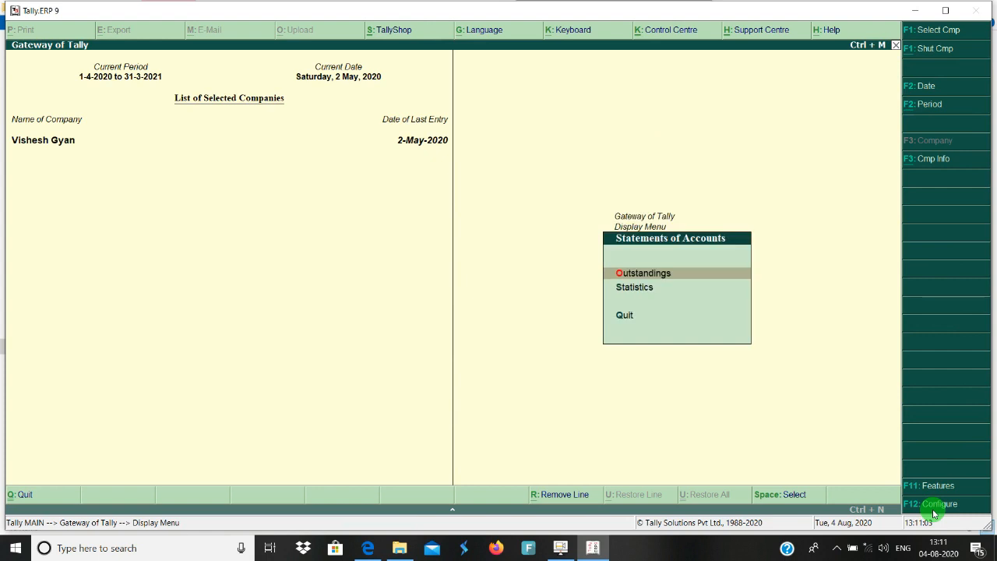
key("Return")
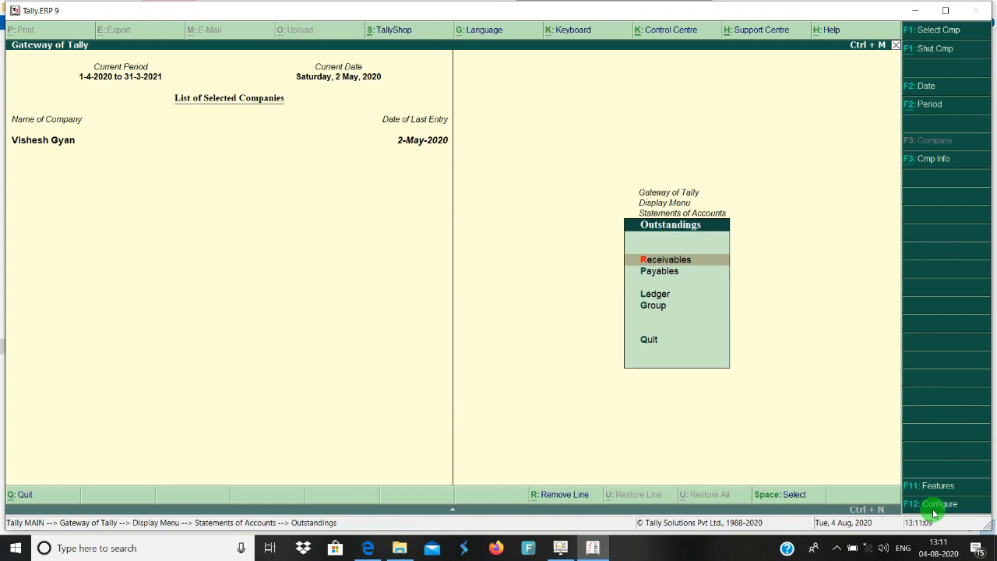
key("Down")
key("Up")
key("Return")
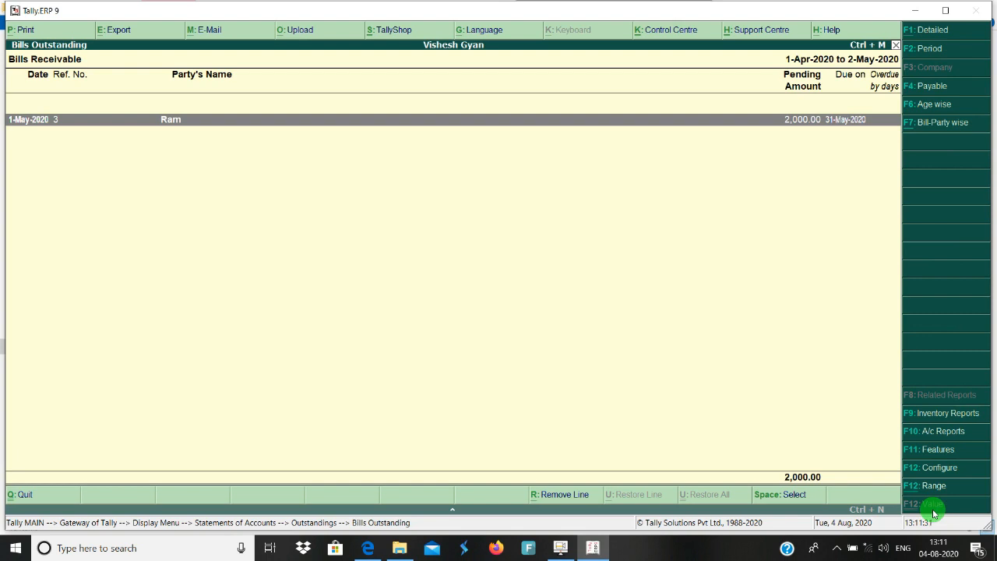
key("Escape")
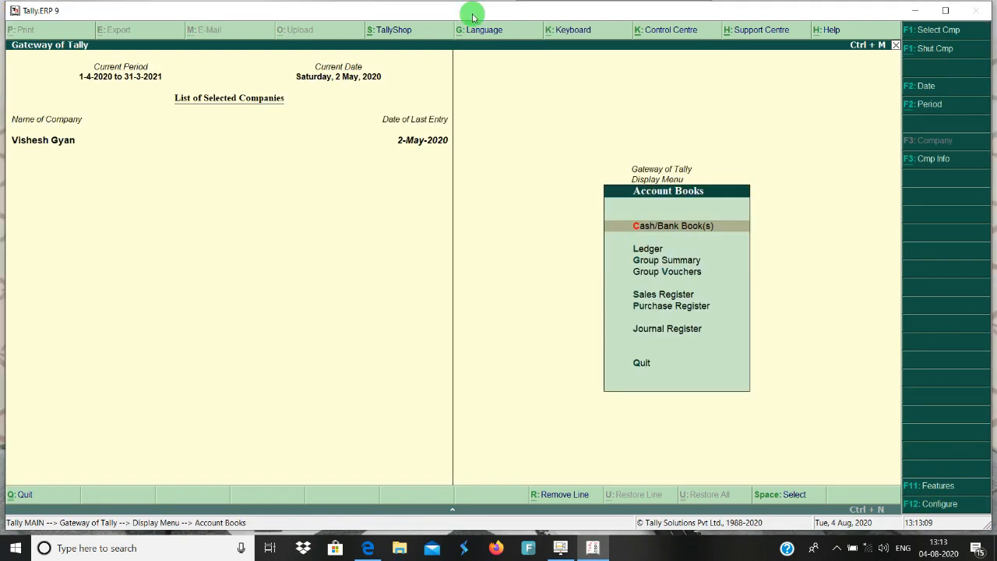
Step: Display the individual party's ledger vouchers from Account Books
key("Down")
key("Return")
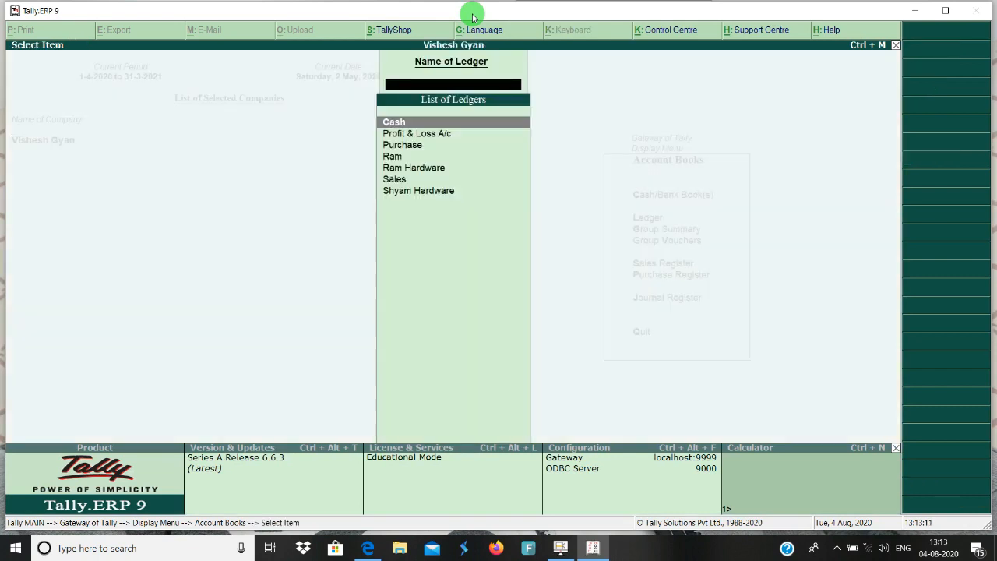
type("Ra")
key("Return")
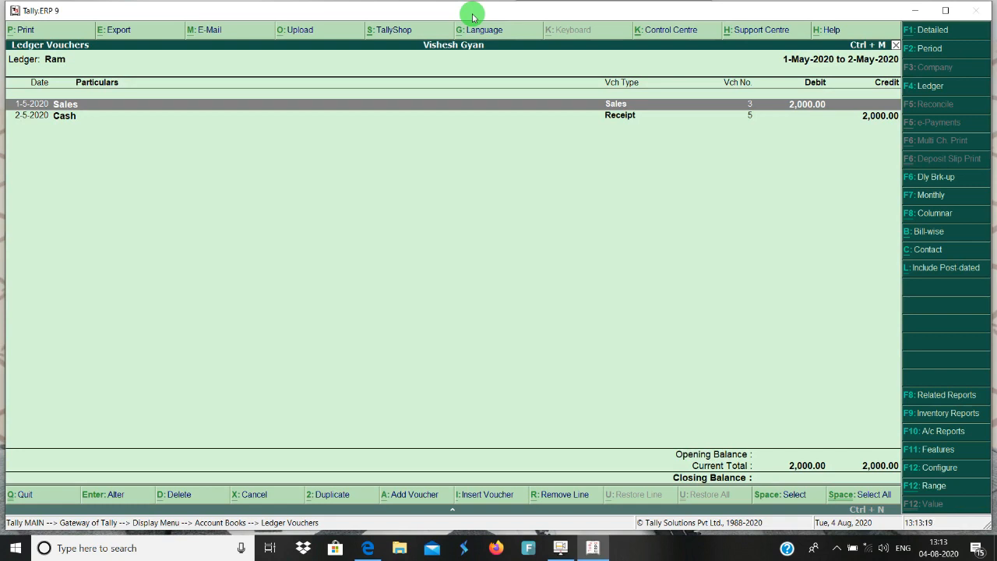
Step: Close the party's ledger vouchers and return to the Gateway
key("Escape")
key("Escape")
key("Escape")
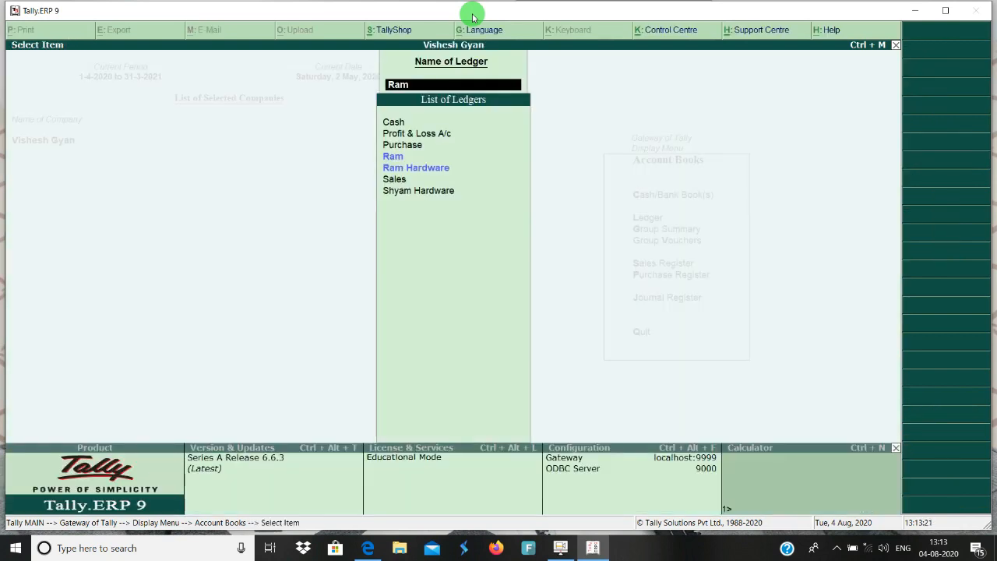
key("Escape")
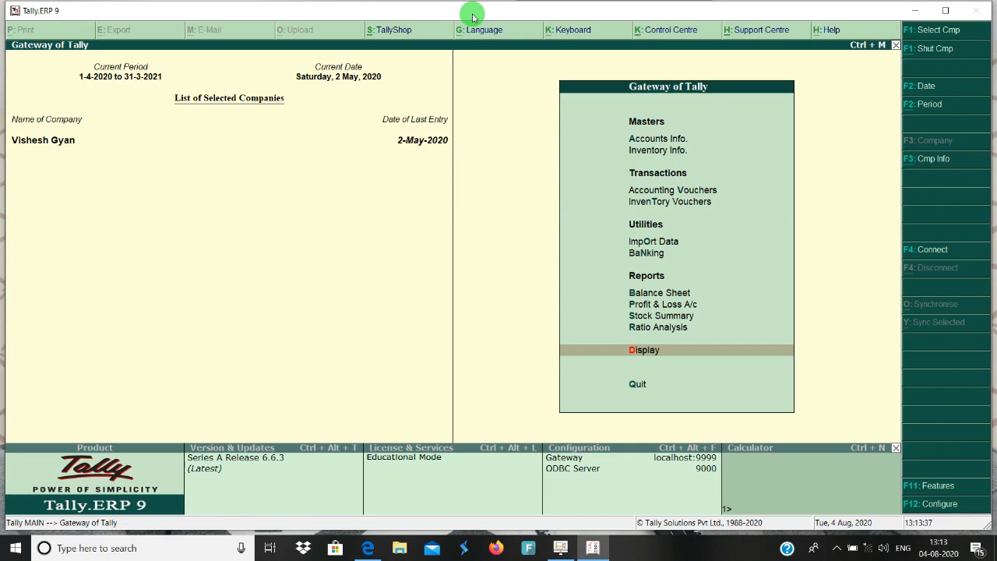
Step: Open the bill-wise details of the 2-May-2020 receipt from the Day Book for alteration
key("Return")
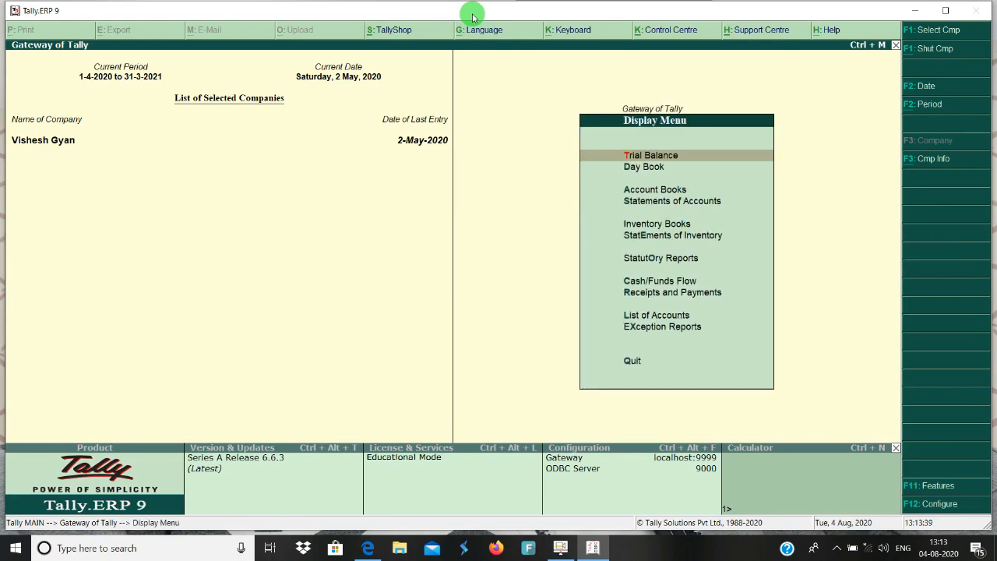
key("d")
key("Return")
key("Return")
key("Return")
key("Return")
key("Return")
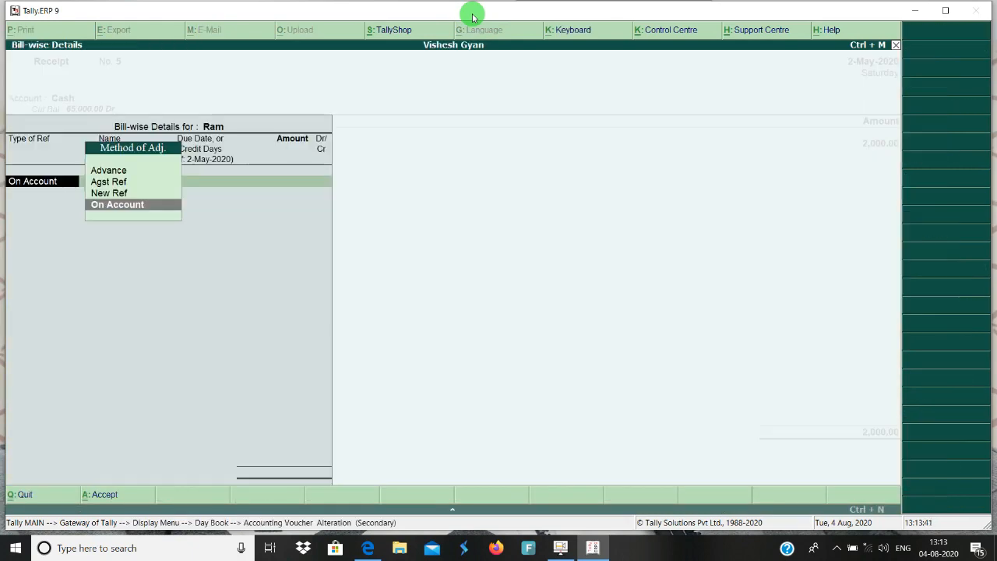
Step: Change the receipt's adjustment method to Agst Ref, allocate 2,000.00 to bill 3, and save the voucher
key("Return")
key("BackSpace")
key("Up")
key("Up")
key("Return")
key("Return")
key("Return")
key("Return")
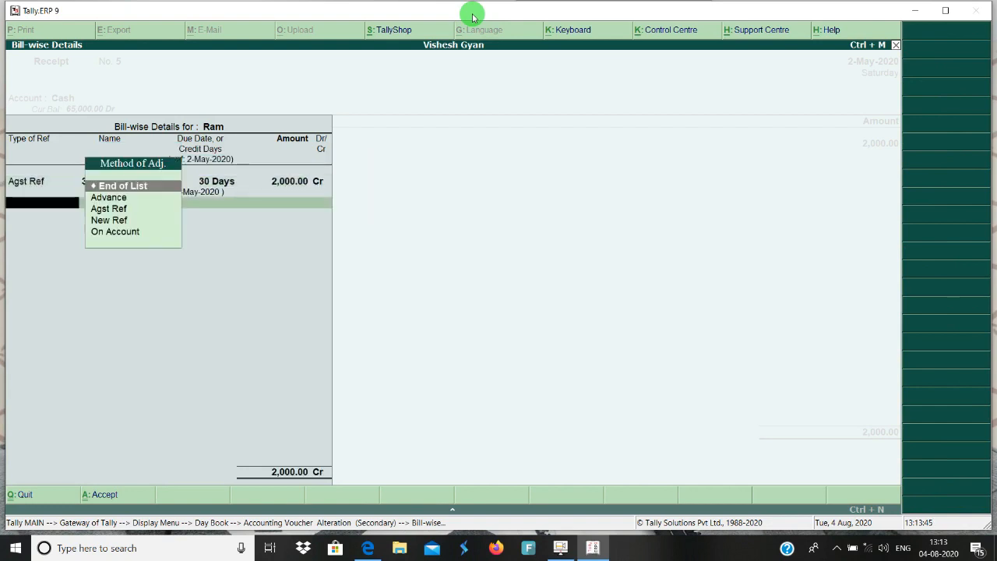
key("Return")
key("Return")
key("Return")
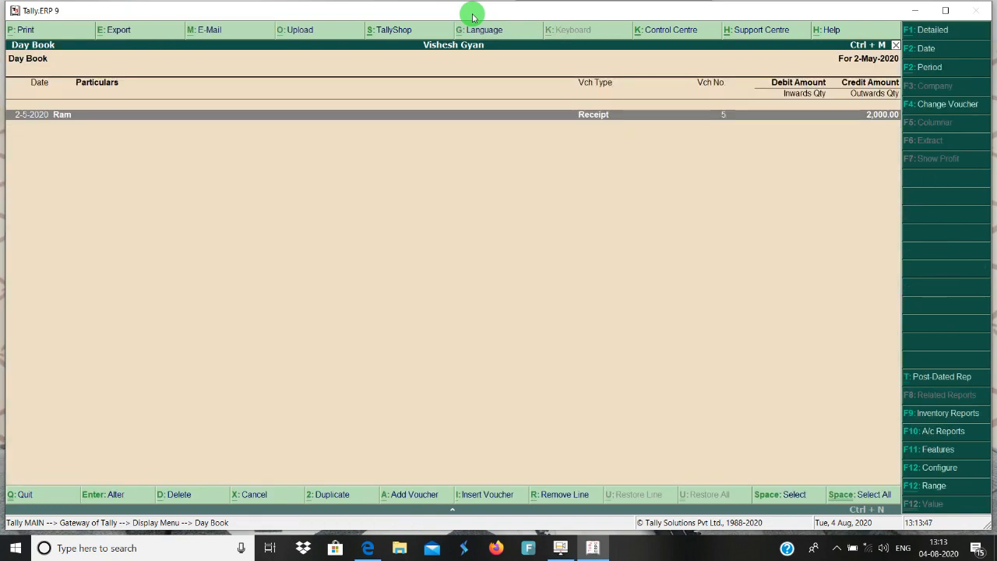
Step: Check the Bills Receivable outstandings in Statements of Accounts after the receipt's alteration, and return to the Display Menu
key("Escape")
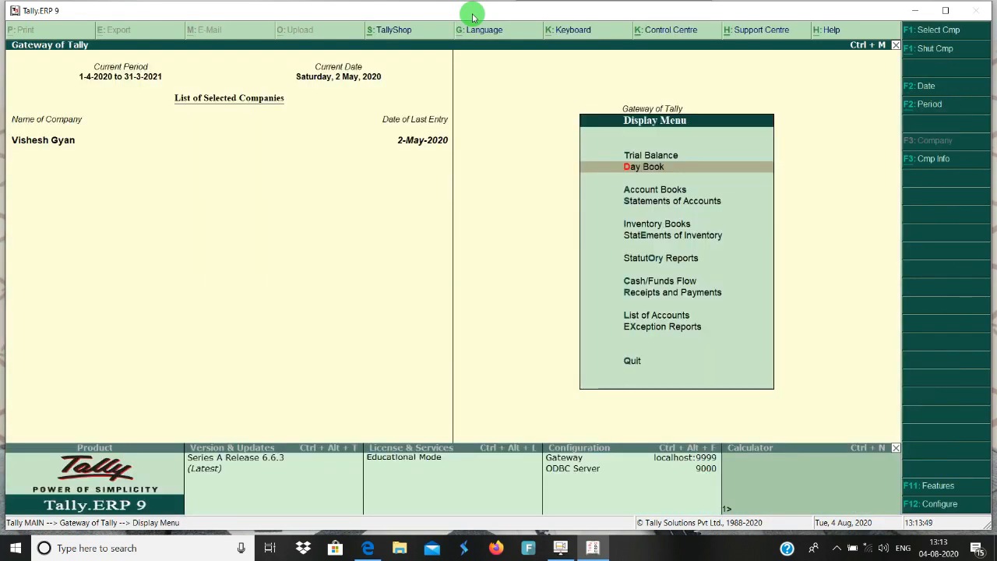
key("a")
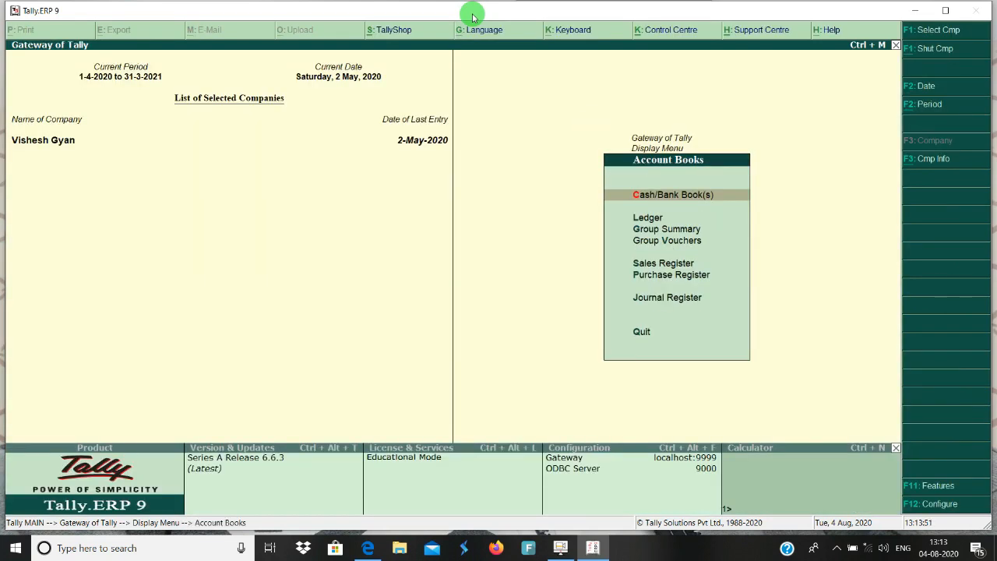
key("Escape")
key("Down")
key("Return")
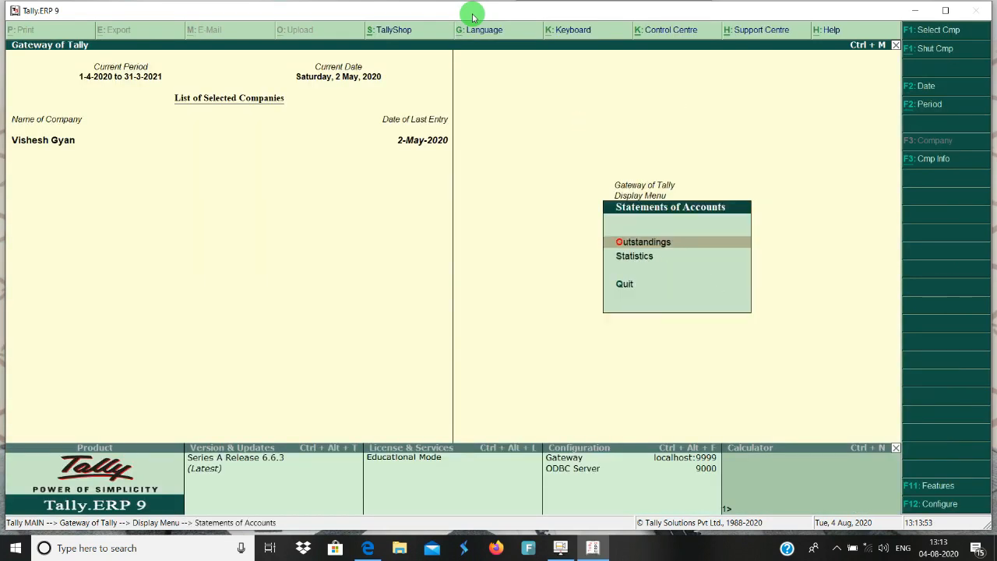
key("Return")
key("Return")
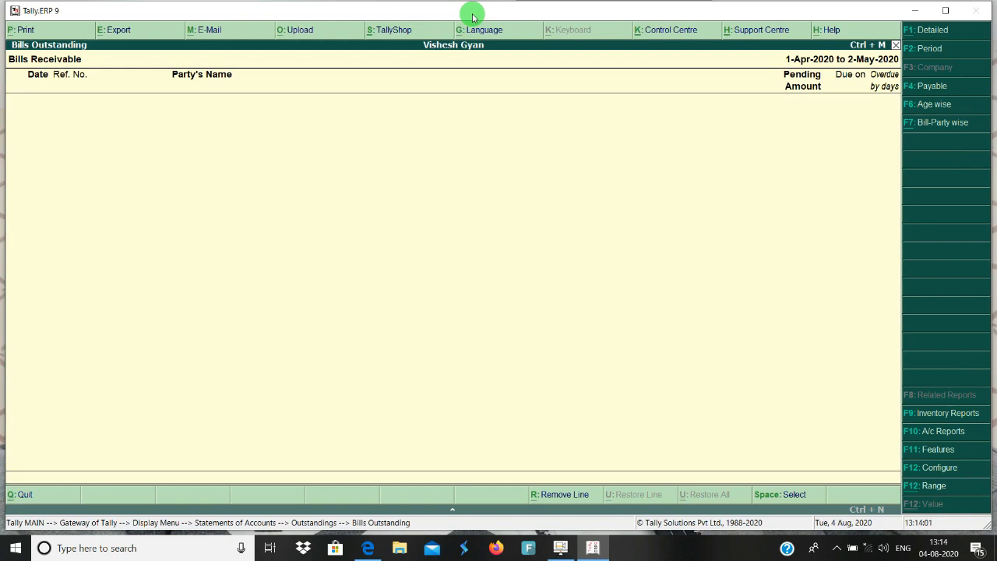
key("Escape")
key("Escape")
key("Escape")
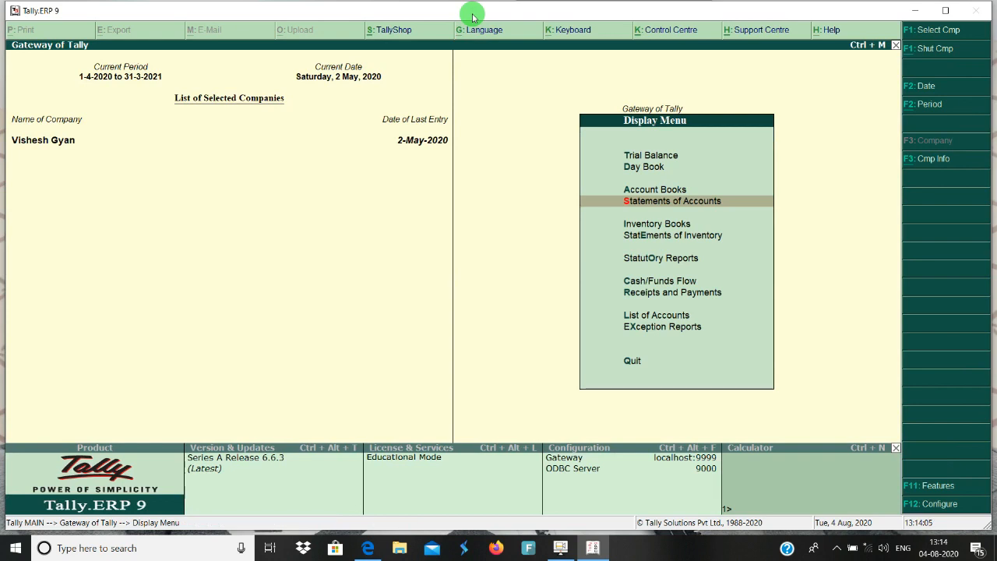
Step: Review the individual party's ledger vouchers in Account Books, and return to the Gateway
type("alRa")
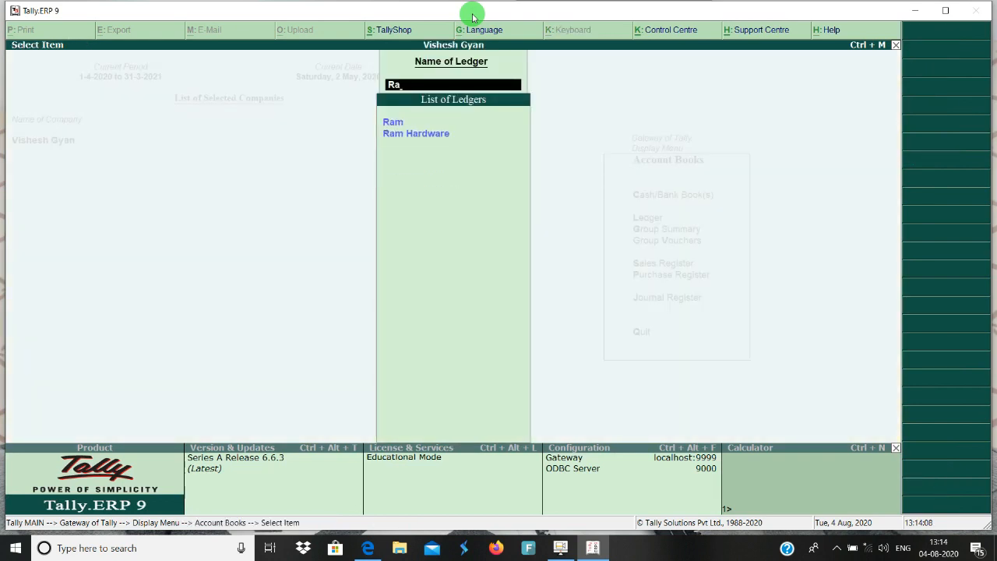
key("Return")
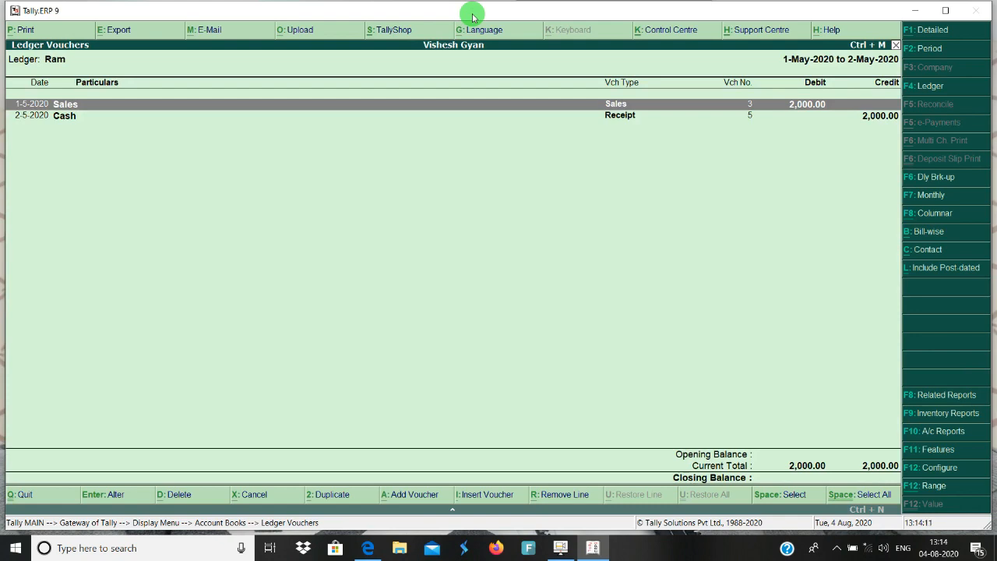
key("Escape")
key("Escape")
key("Escape")
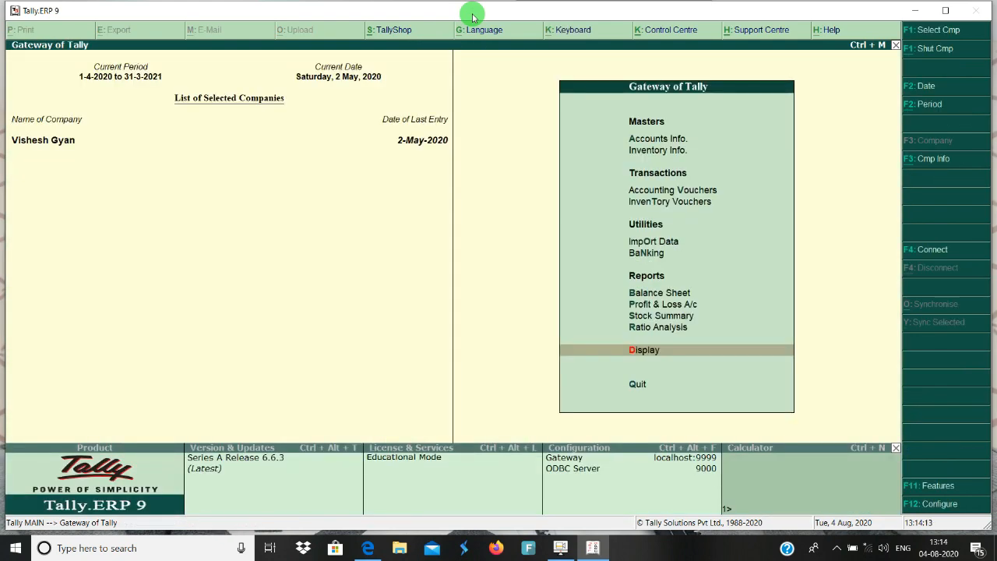
Step: Open the Sundry Debtors group under Current Assets in the Balance Sheet
key("b")
key("Right")
key("Return")
key("Down")
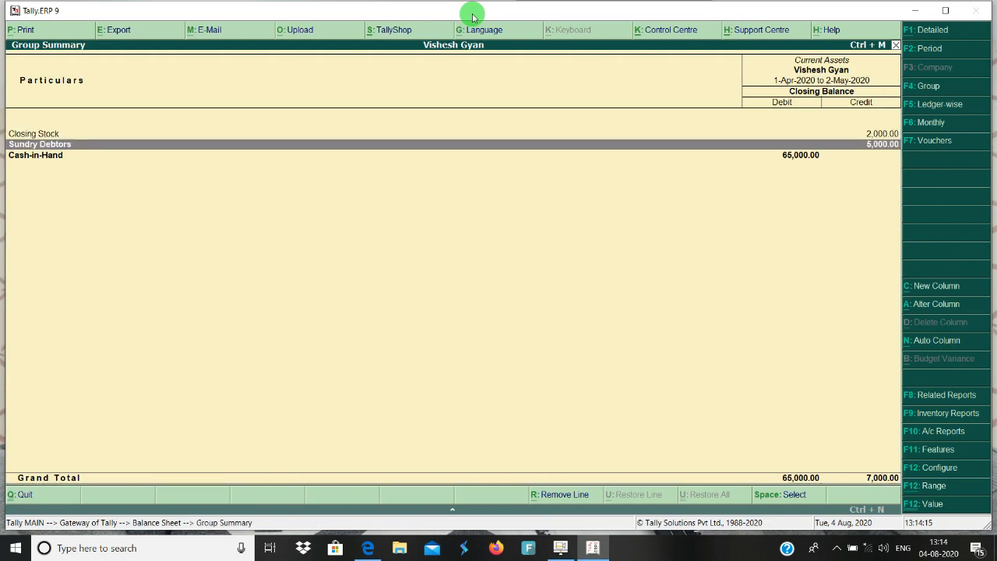
key("Return")
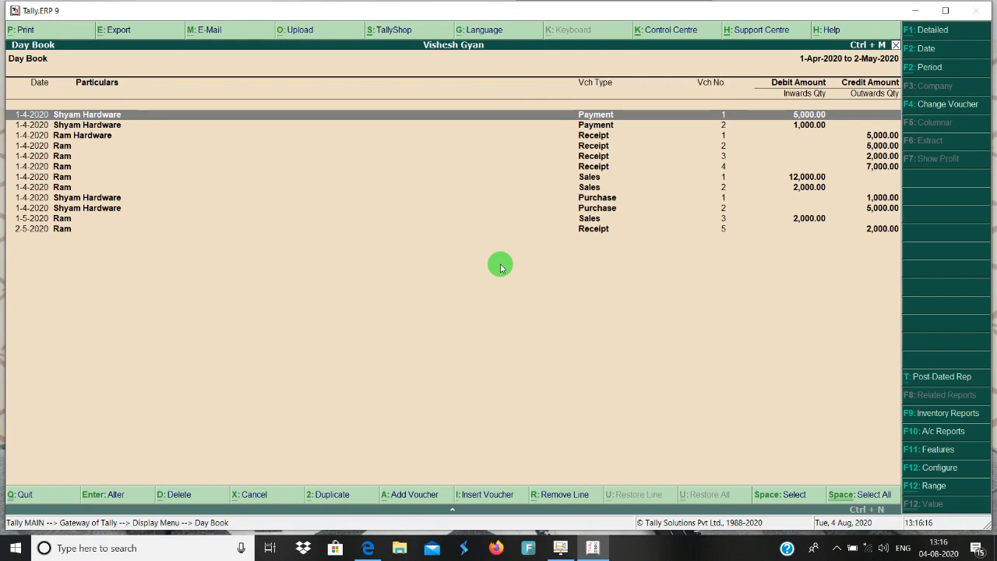
Step: Inspect the adjustment method of Ram Hardware's receipt no. 1 from the Day Book, and close the voucher without changes
key("Down")
key("Down")
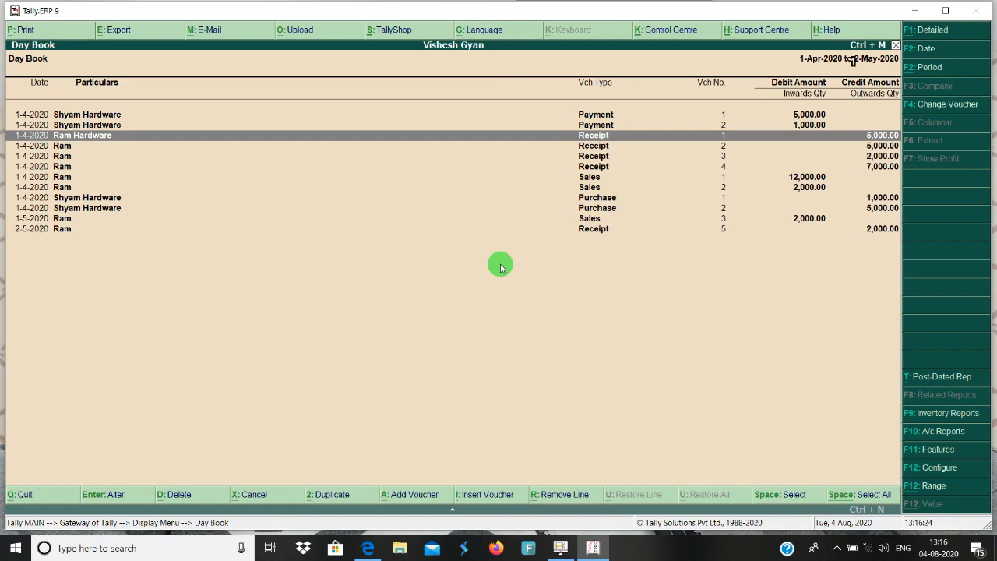
key("Return")
key("Return")
key("Return")
key("Return")
key("Return")
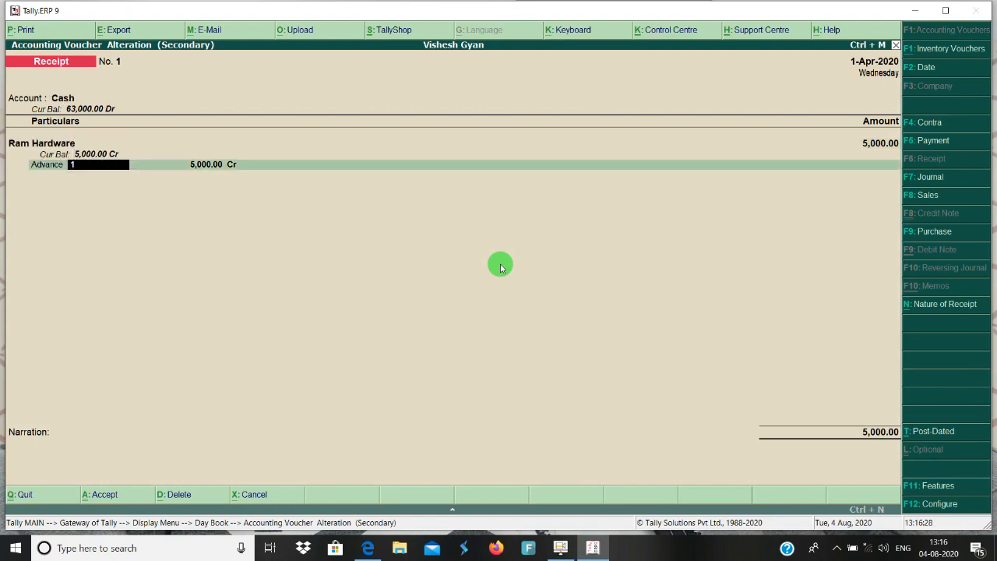
key("BackSpace")
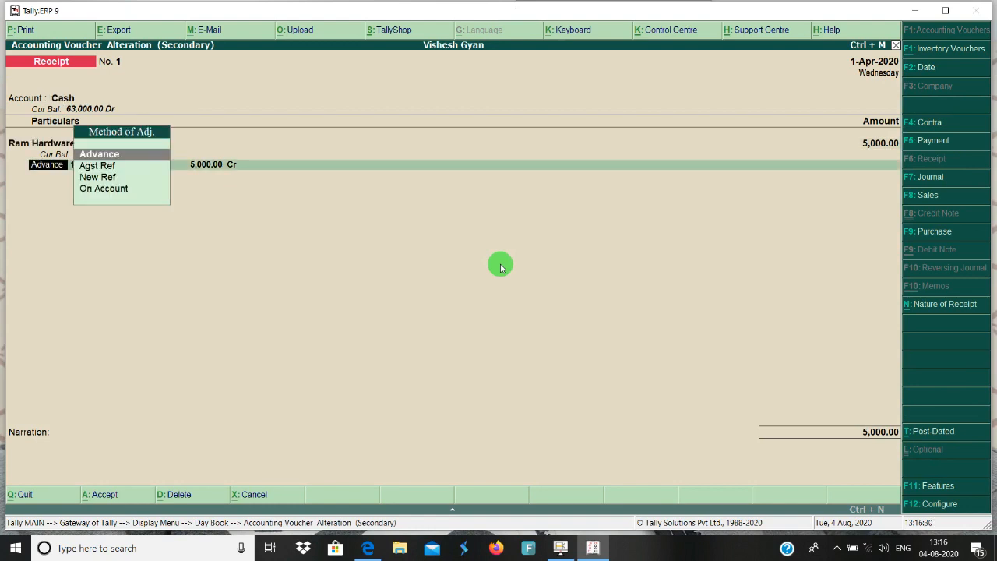
key("Escape")
key("Escape")
key("Return")
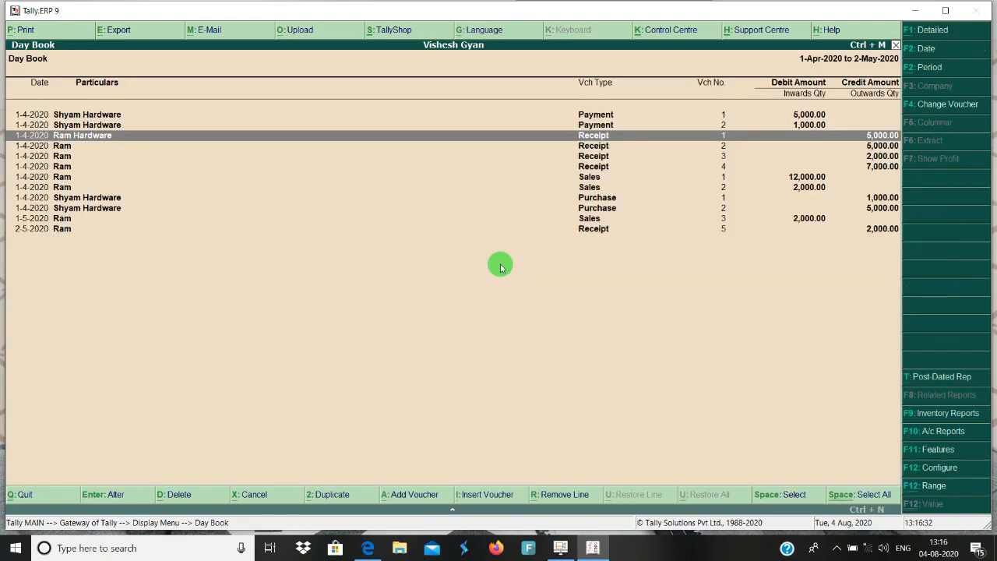
Step: Open receipt no. 3 from the Day Book and change the first 1,000.00 allocation, for bill 1, to New Ref
key("Down")
key("Down")
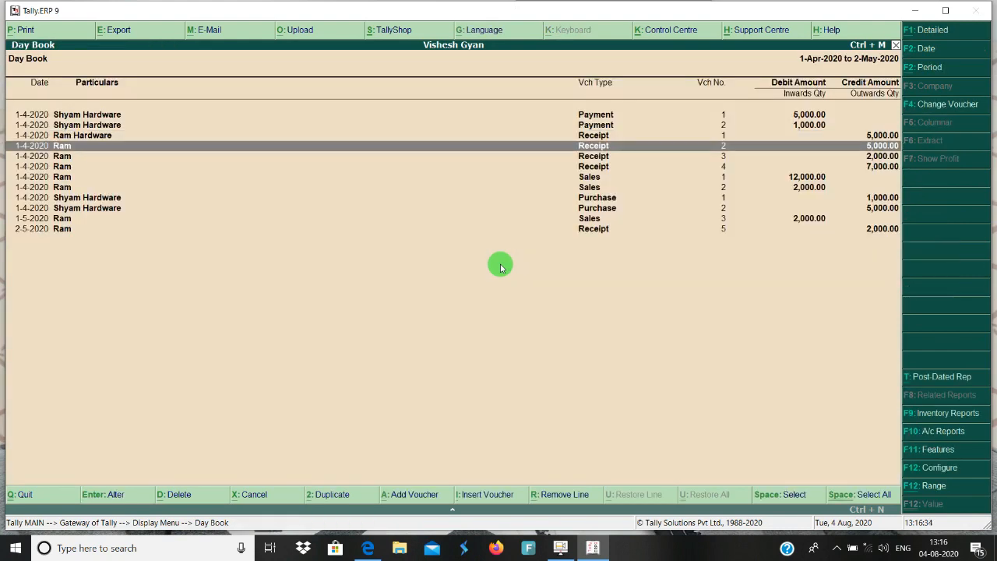
key("Return")
key("Return")
key("Return")
key("Return")
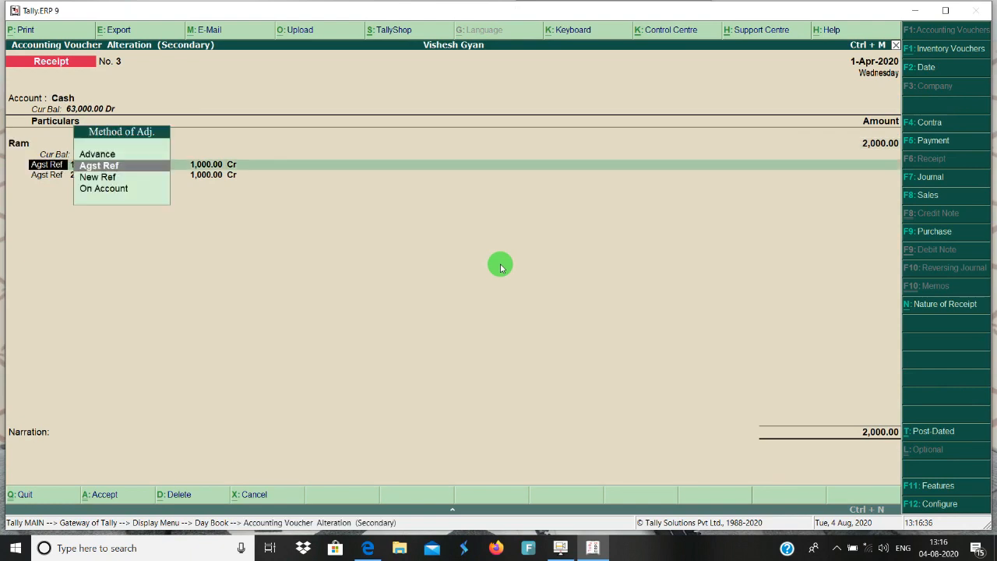
key("Return")
key("BackSpace")
key("Down")
key("Return")
key("Return")
key("Return")
key("Return")
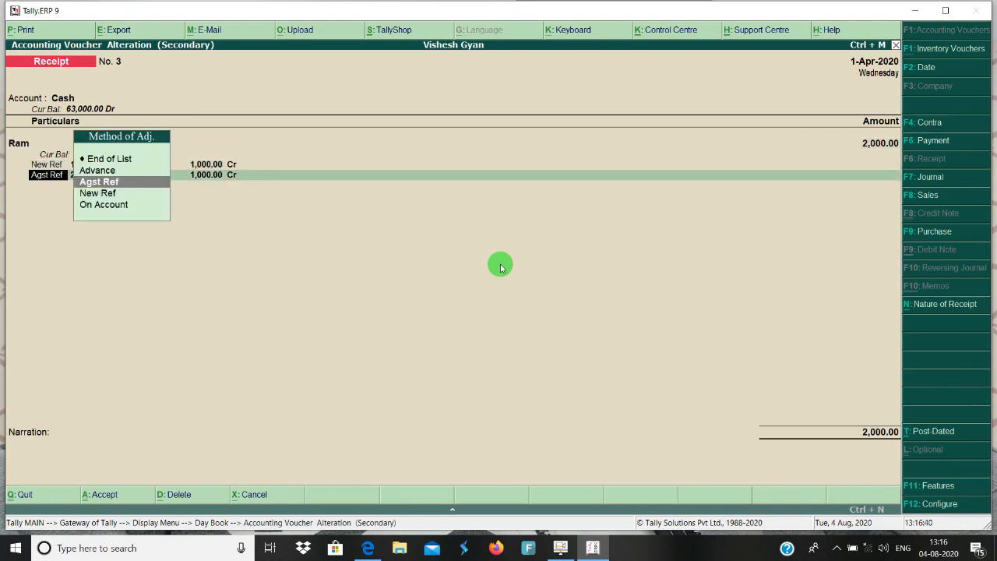
Step: Change receipt no. 3's second allocation, 1,000.00 for bill 2, to New Ref and save the voucher
key("Down")
key("Return")
key("Return")
key("Return")
key("Return")
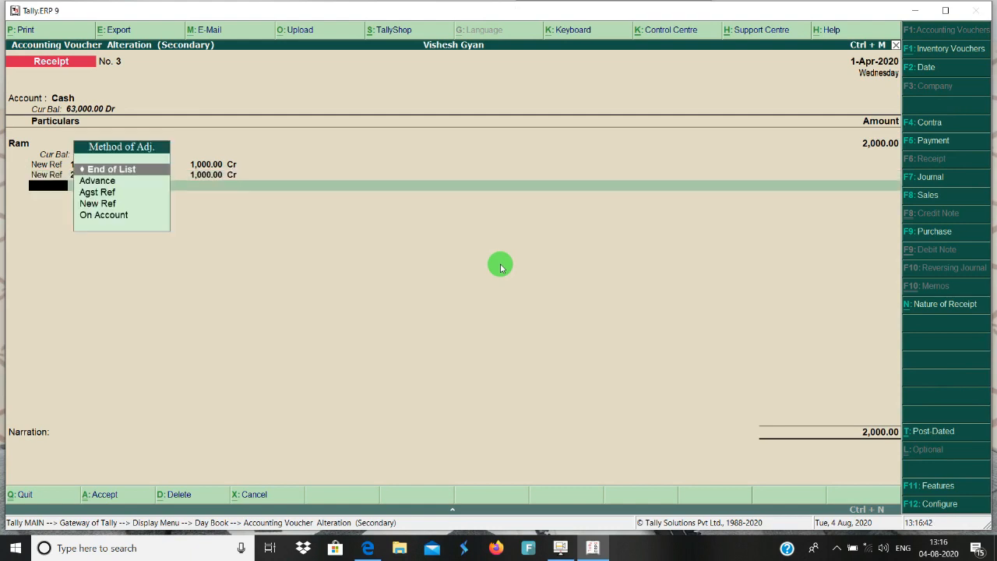
key("Return")
key("Return")
key("Return")
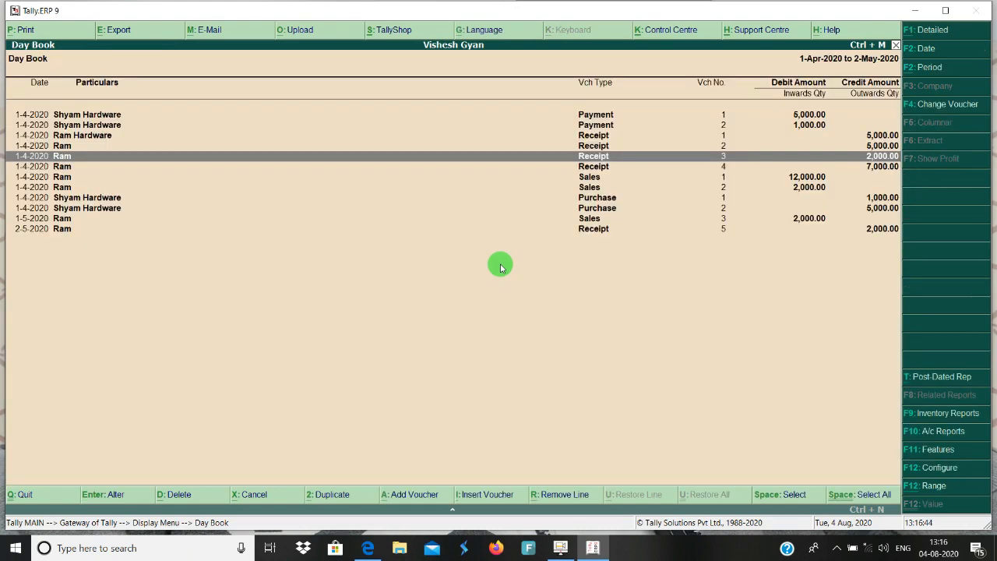
Step: Open receipt no. 4 from the Day Book, change its 6,000.00 allocation for bill 1 to Advance, and save the voucher
key("Return")
key("Return")
key("Return")
key("Return")
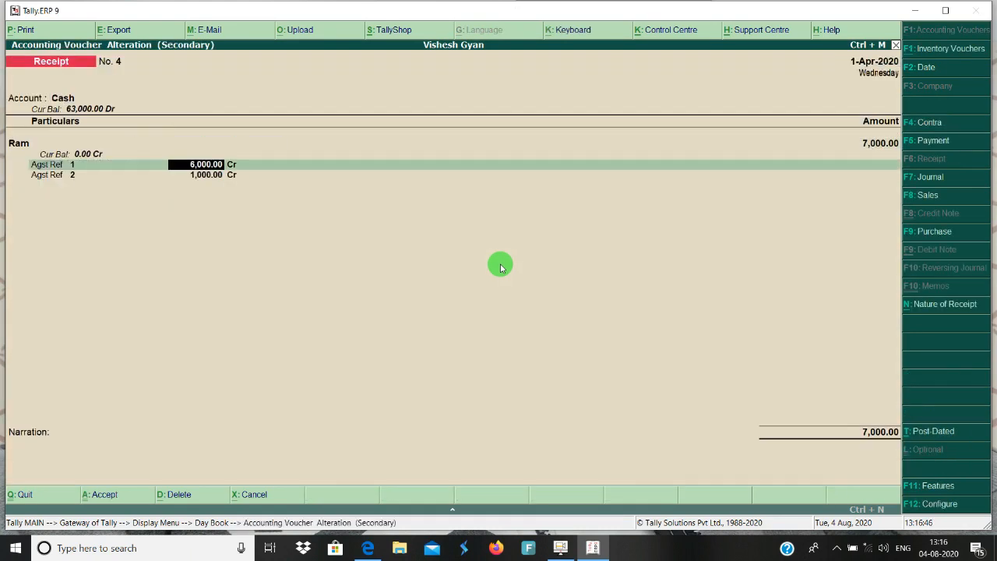
key("BackSpace")
key("Up")
key("Return")
key("Return")
key("Return")
key("Return")
key("Return")
key("Return")
key("Return")
key("Return")
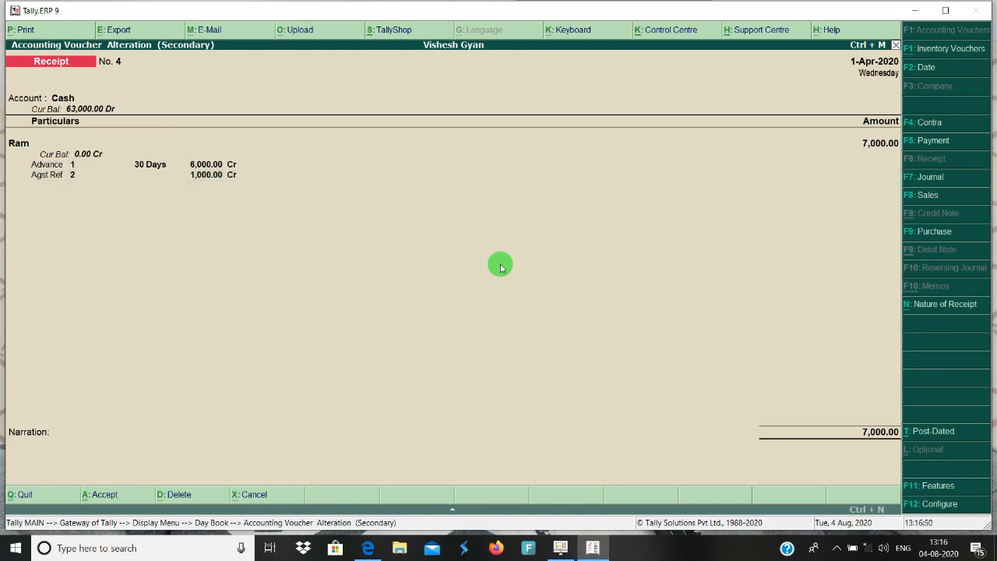
key("Return")
key("Return")
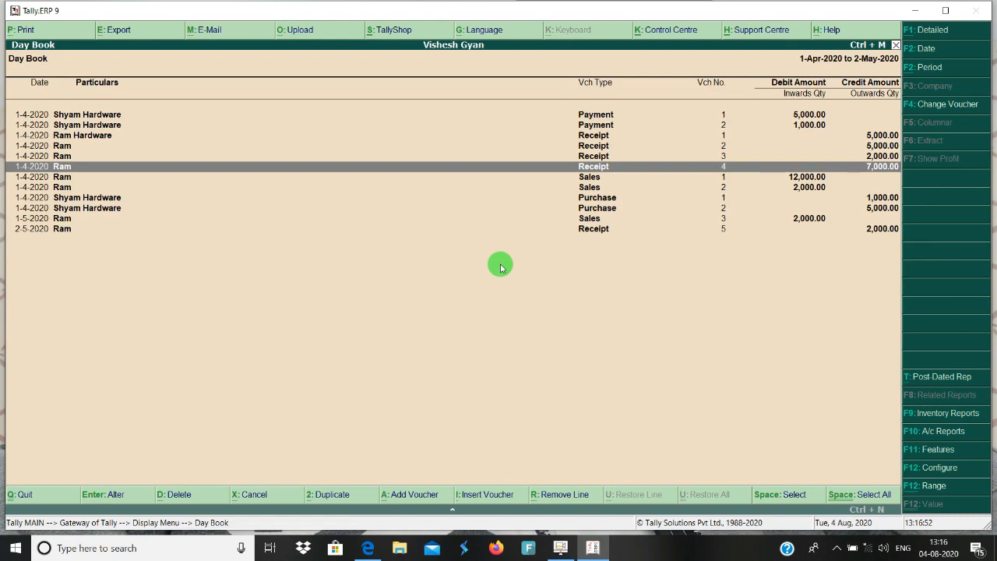
Step: Leave the Day Book, examine the Sundry Debtors balances under Current Assets in the Balance Sheet, and return to the Gateway
key("Escape")
key("Escape")
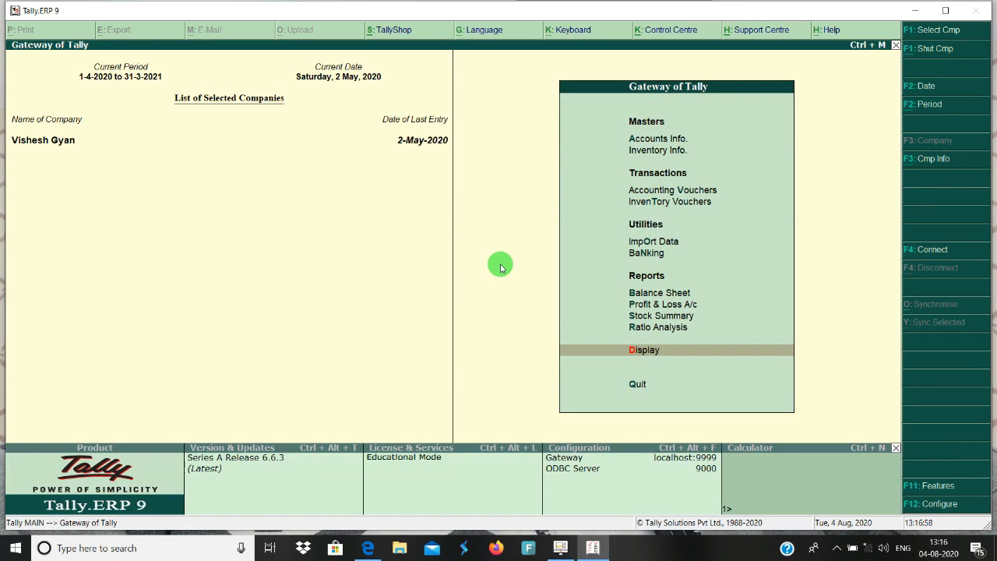
key("b")
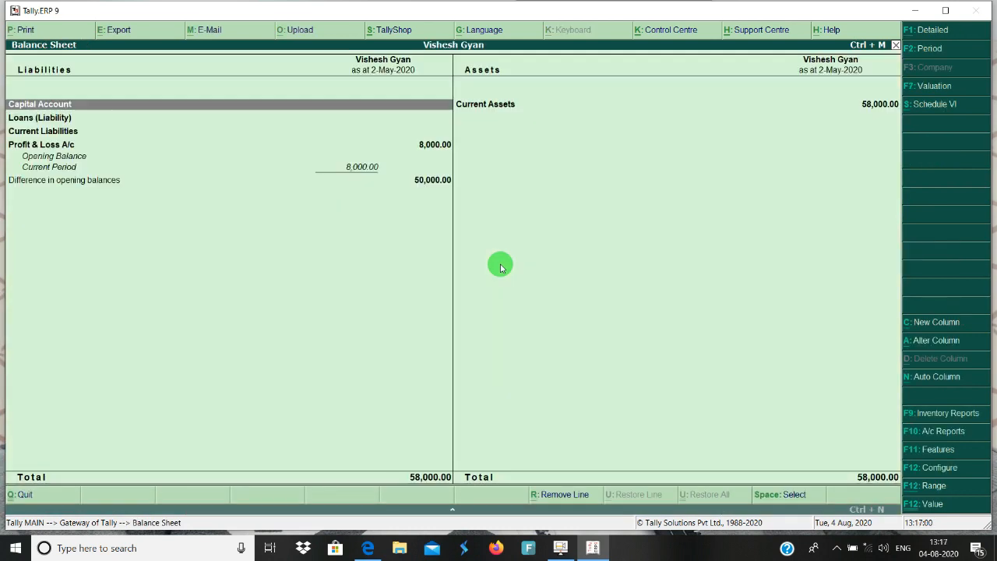
key("Right")
key("Return")
key("Down")
key("Return")
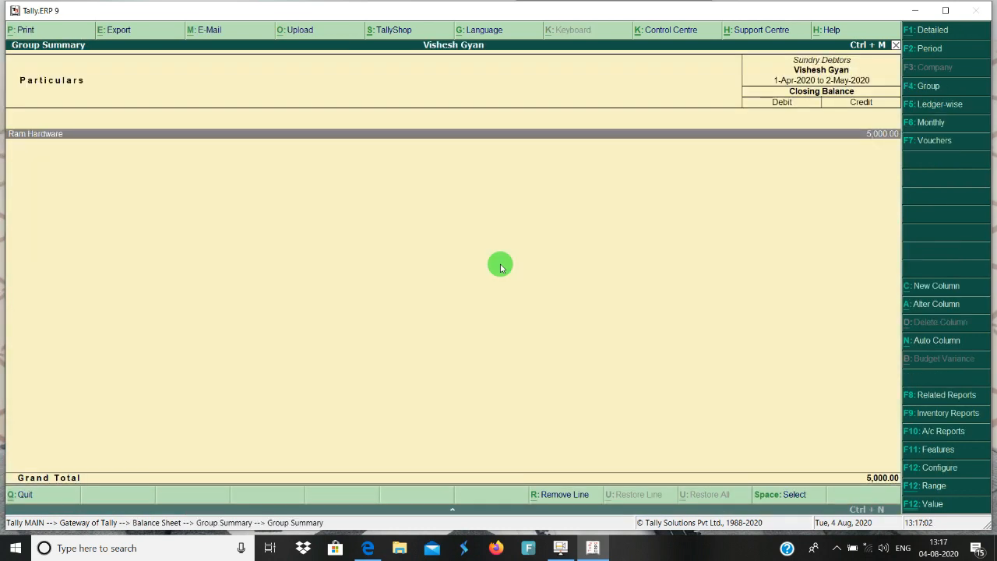
key("Escape")
key("Escape")
key("Escape")
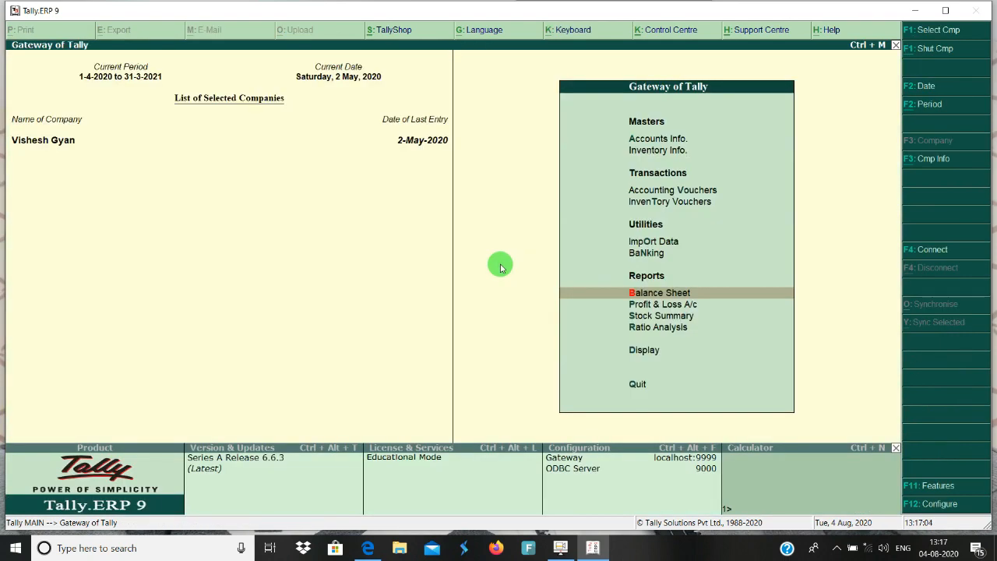
Step: Start a sales voucher and select the individual customer's ledger as the party account
key("v")
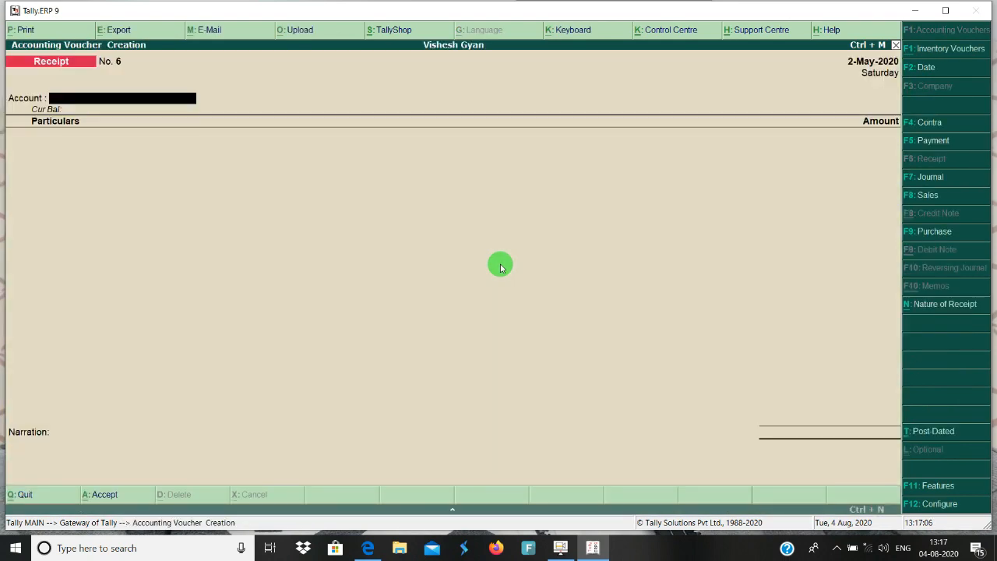
left_click(920, 199)
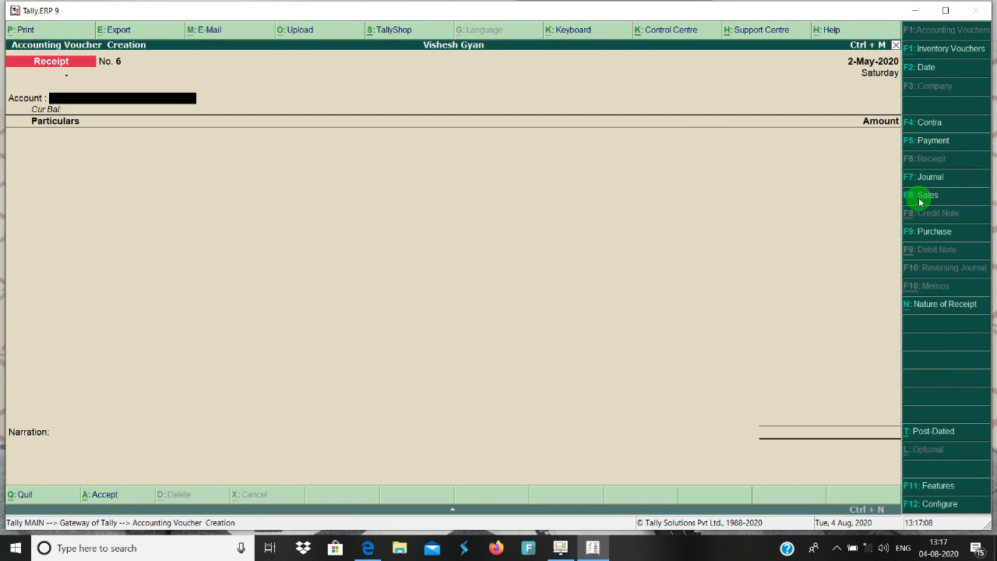
key("Return")
type("R")
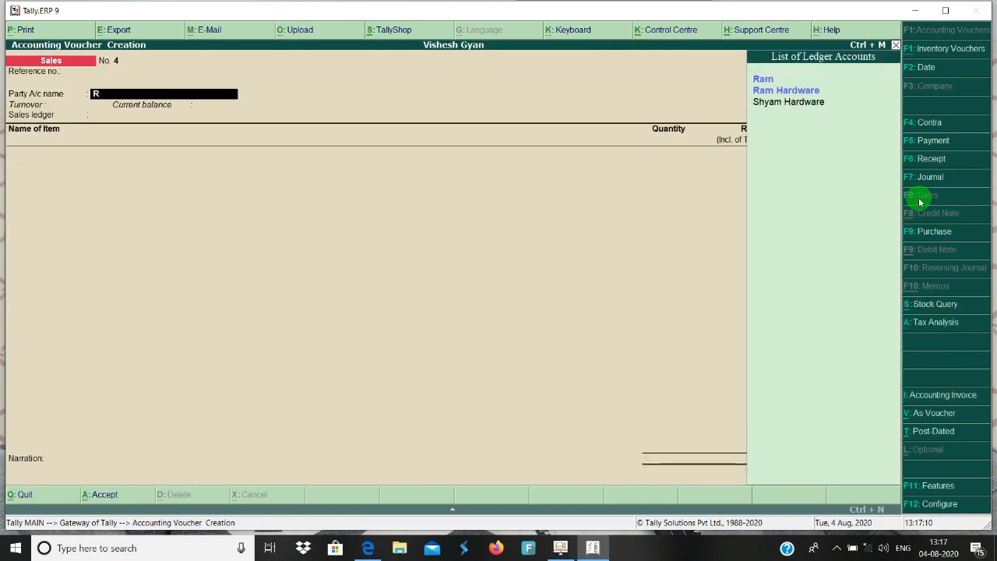
key("Return")
key("Return")
key("Return")
key("Return")
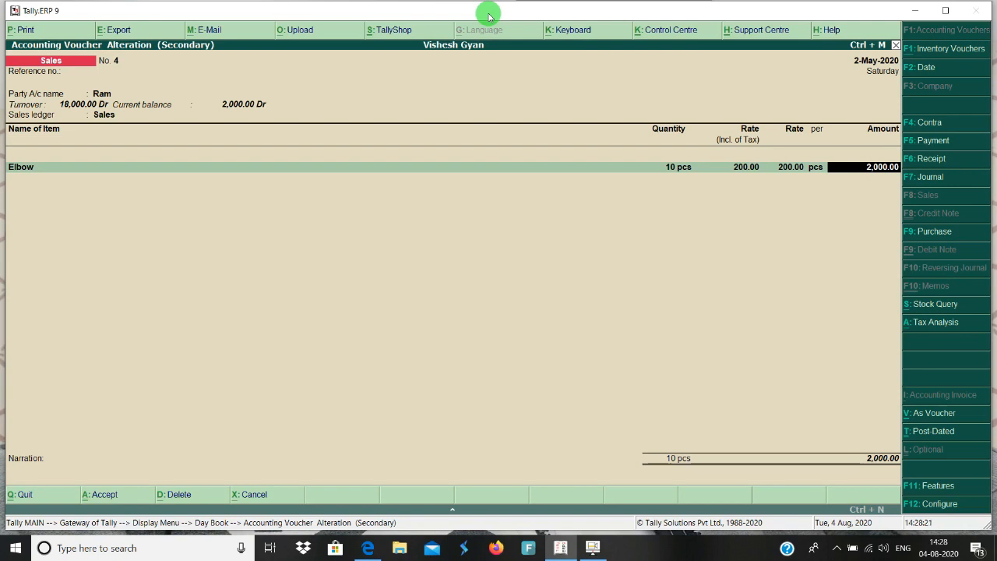
Step: Keep the 10 pcs Elbow line at 200.00, allocate 2,000.00 as New Ref 4 with 30 days' credit, and save sales voucher no. 4
key("Return")
key("Return")
key("Return")
key("Return")
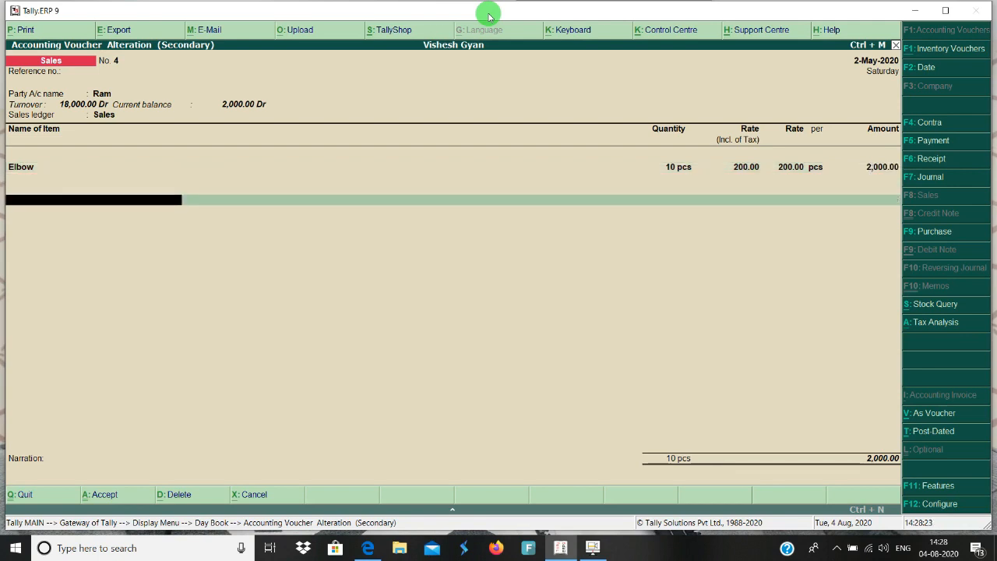
key("Return")
key("Return")
key("Return")
key("Return")
key("Return")
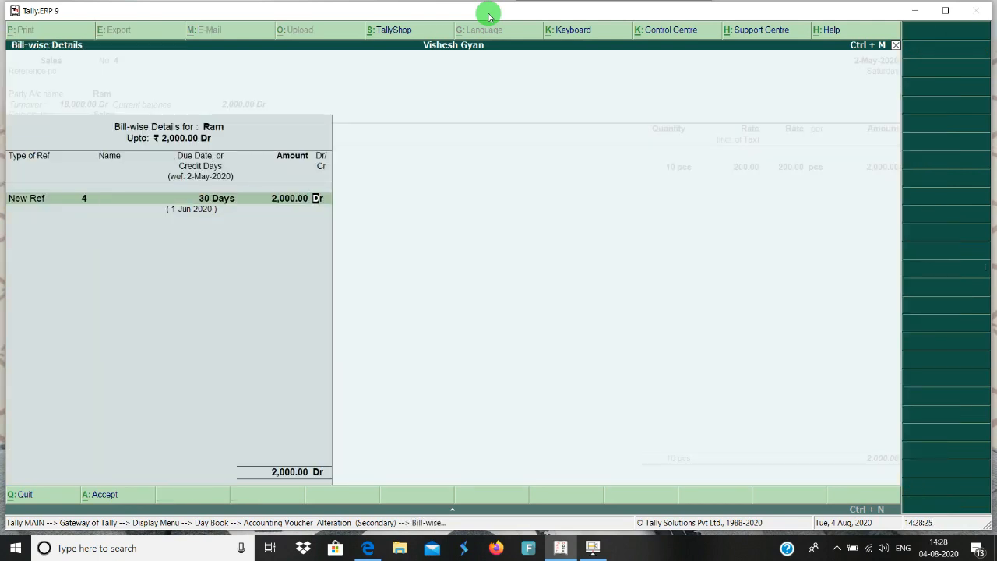
key("Return")
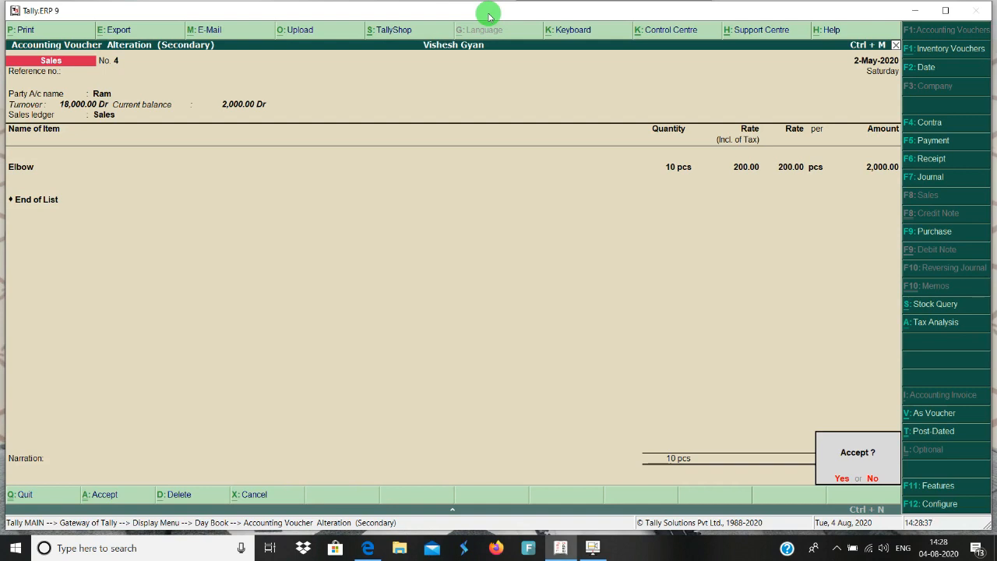
key("y")
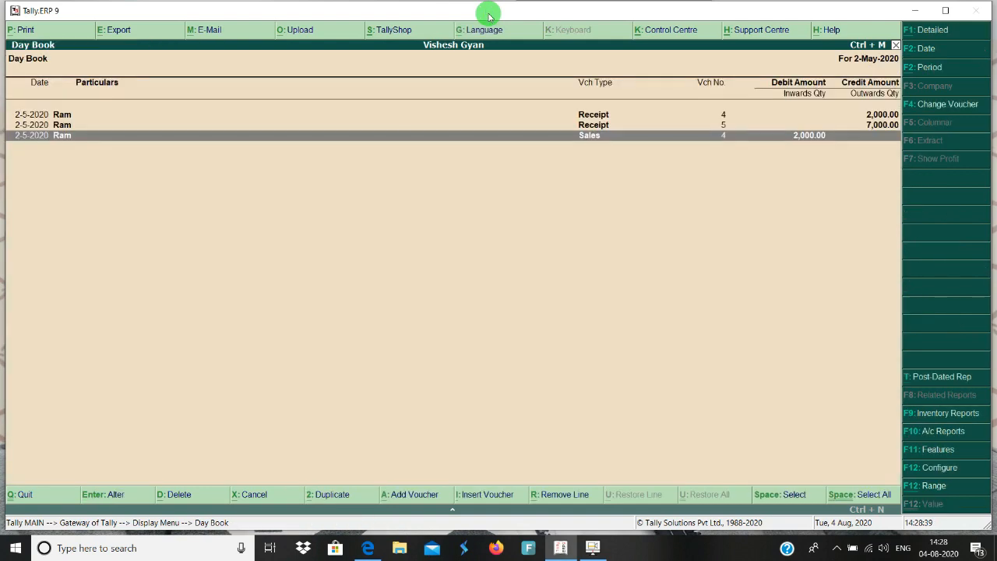
Step: Leave the Day Book and start a receipt voucher in the Cash account for the same customer, using Agst Ref as the adjustment method
key("Escape")
key("Escape")
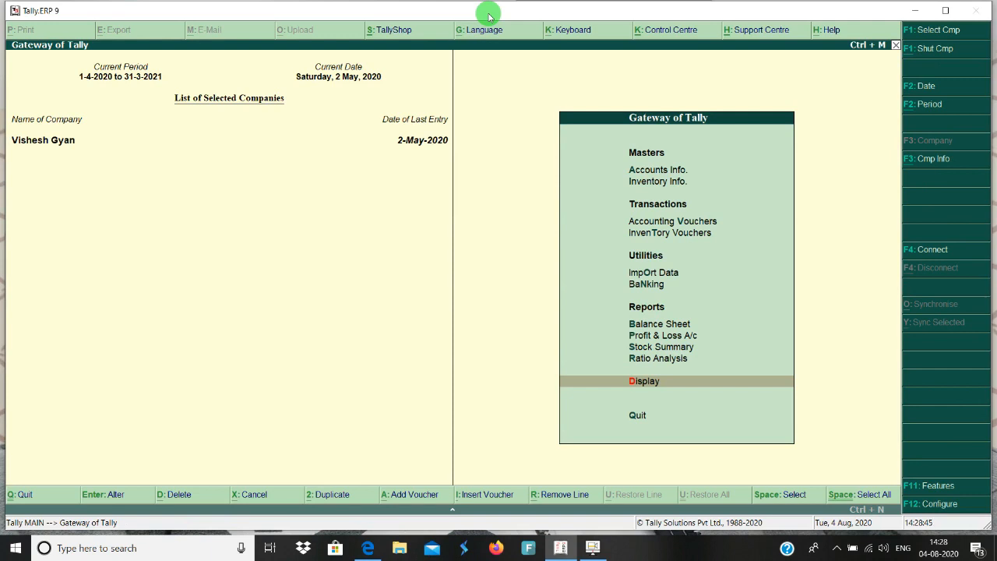
key("v")
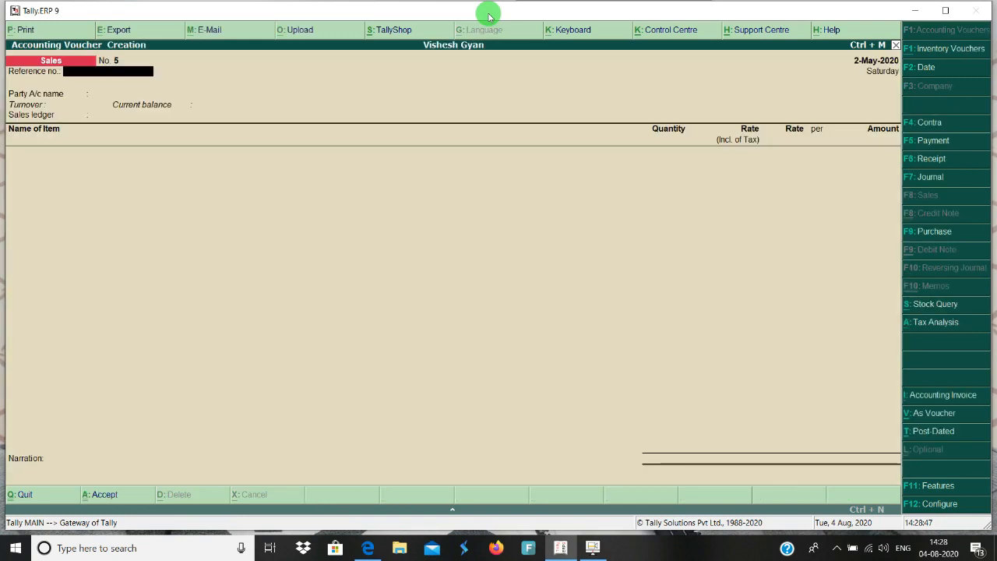
left_click(932, 159)
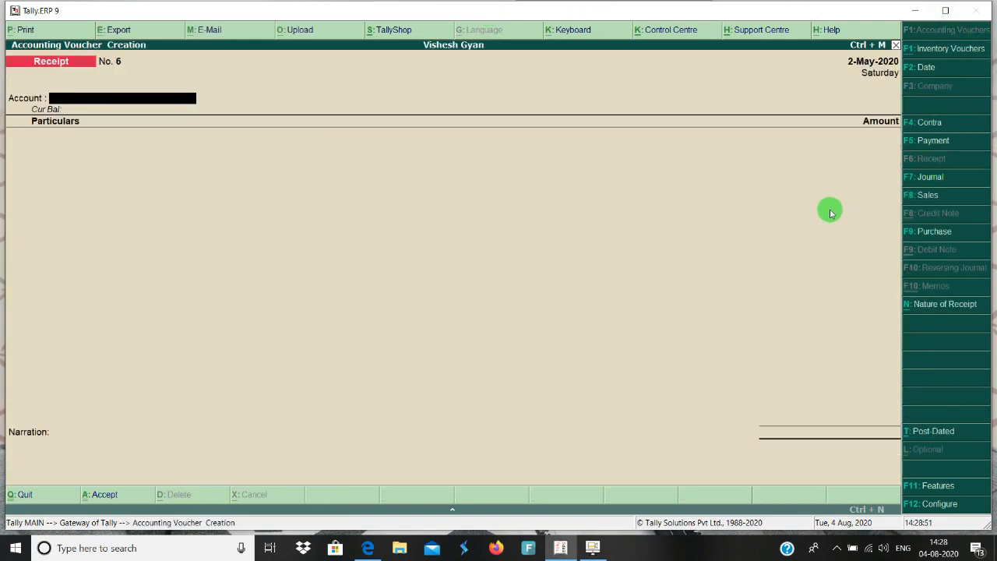
type("C")
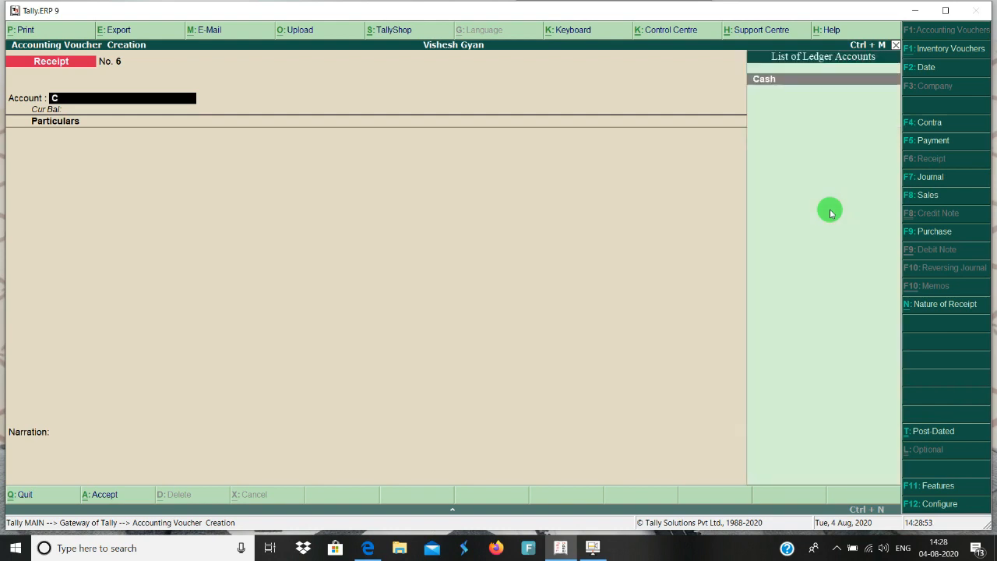
key("Return")
type("Ra")
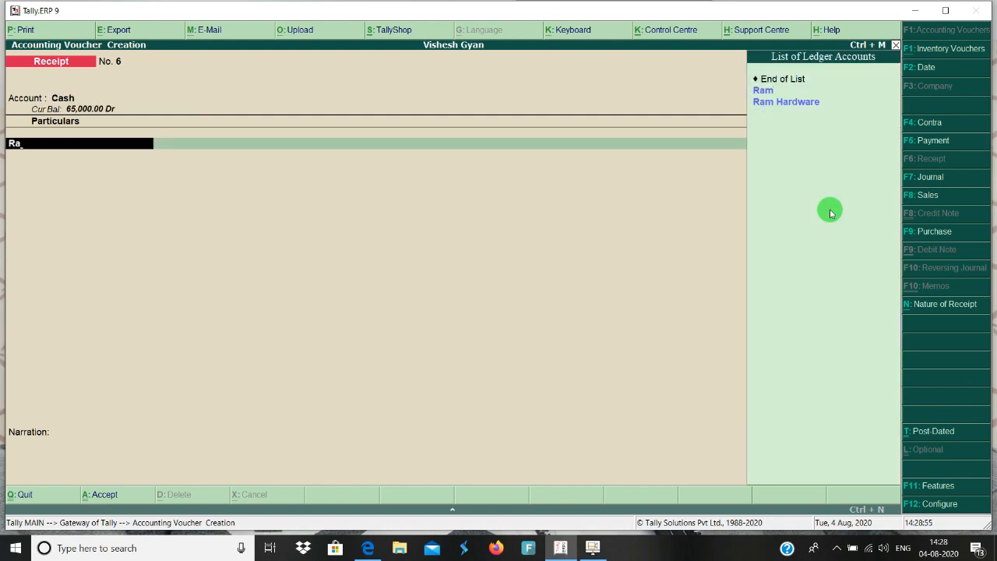
key("Return")
key("Return")
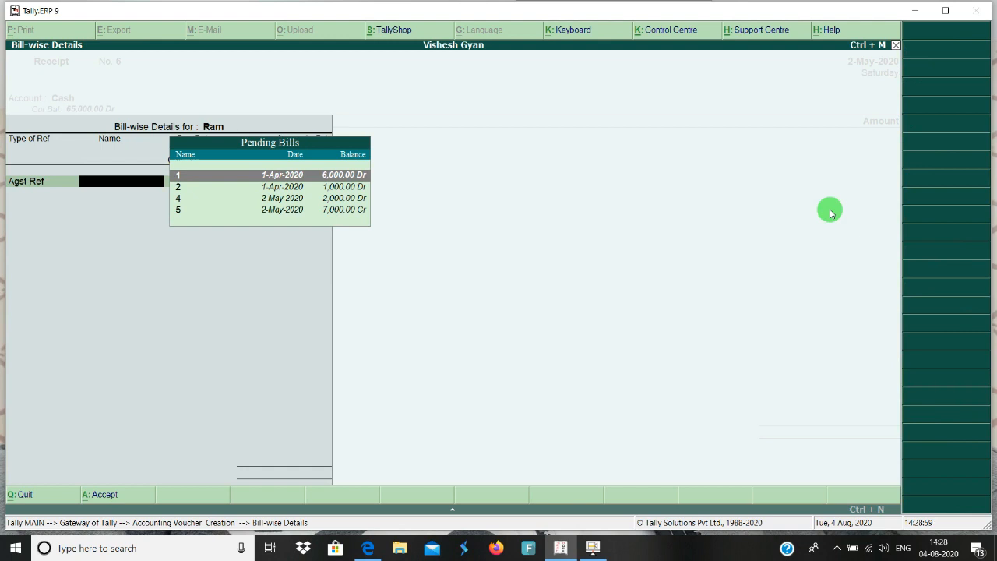
Step: Examine the customer's pending bills for the receipt and return to the voucher to check the ledger's current balance
key("Down")
key("Down")
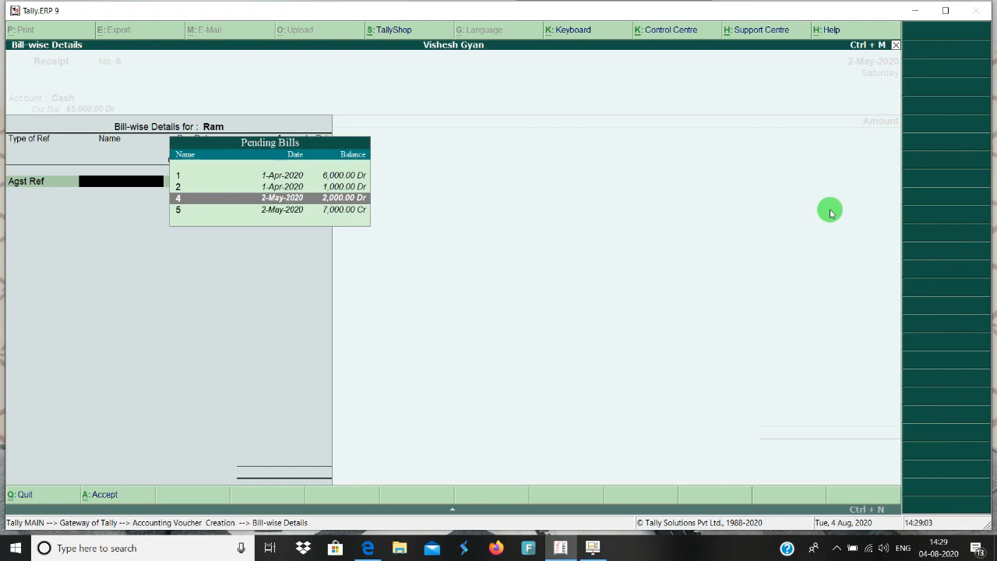
key("Up")
key("Up")
key("Down")
key("Down")
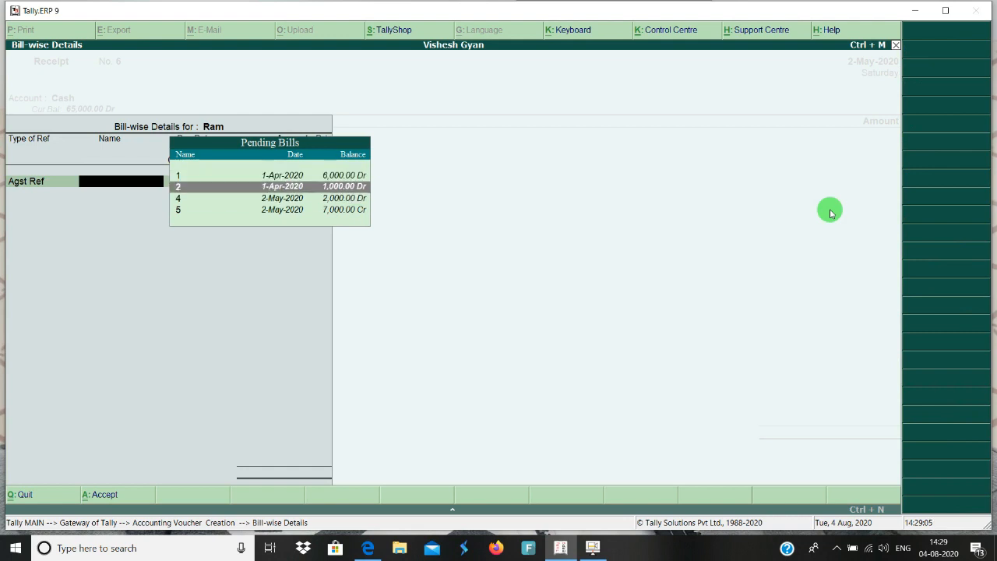
key("Down")
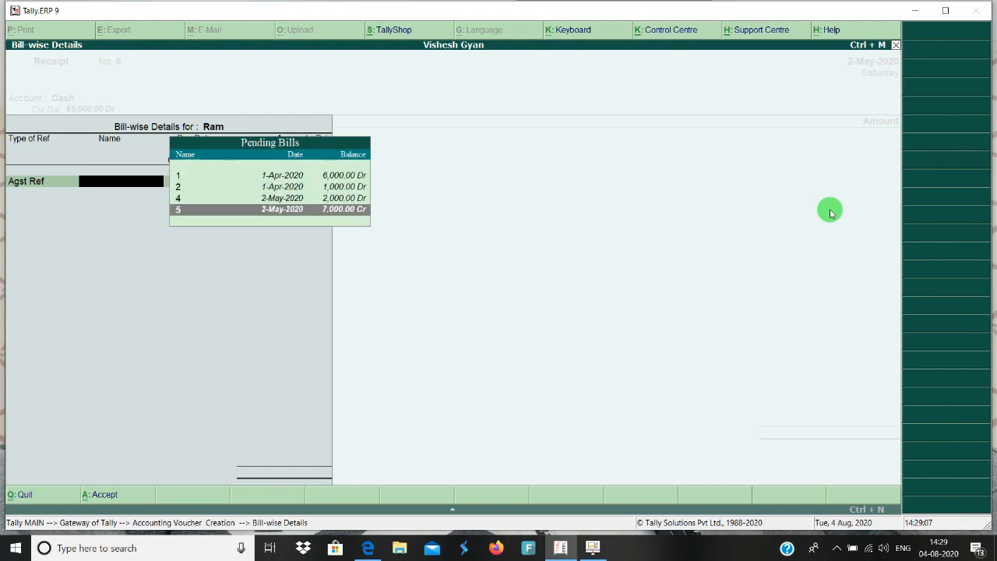
key("Escape")
key("Escape")
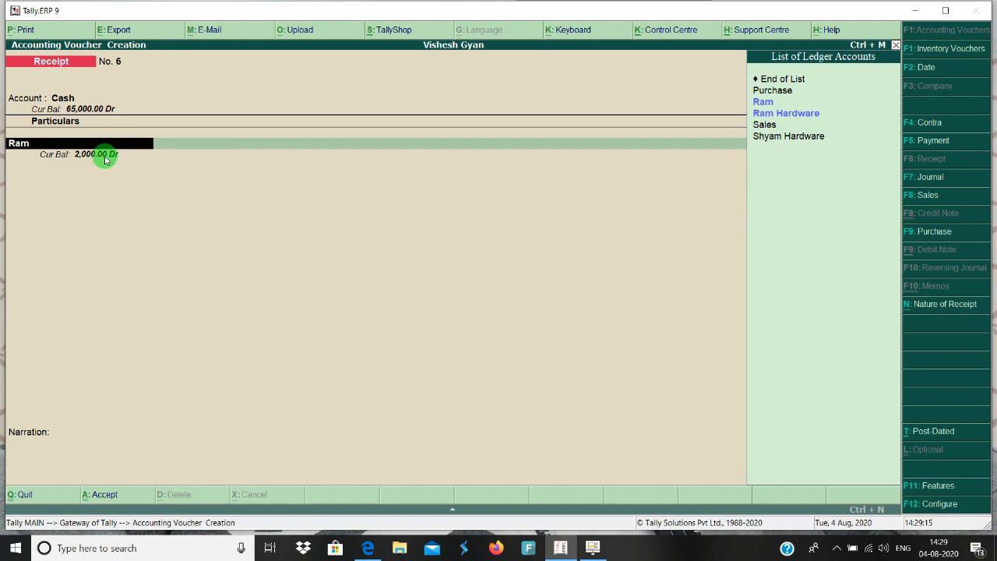
Step: Allocate the receipt's 2,000.00 as Agst Ref to pending bill 4 and save the voucher
key("Return")
key("Return")
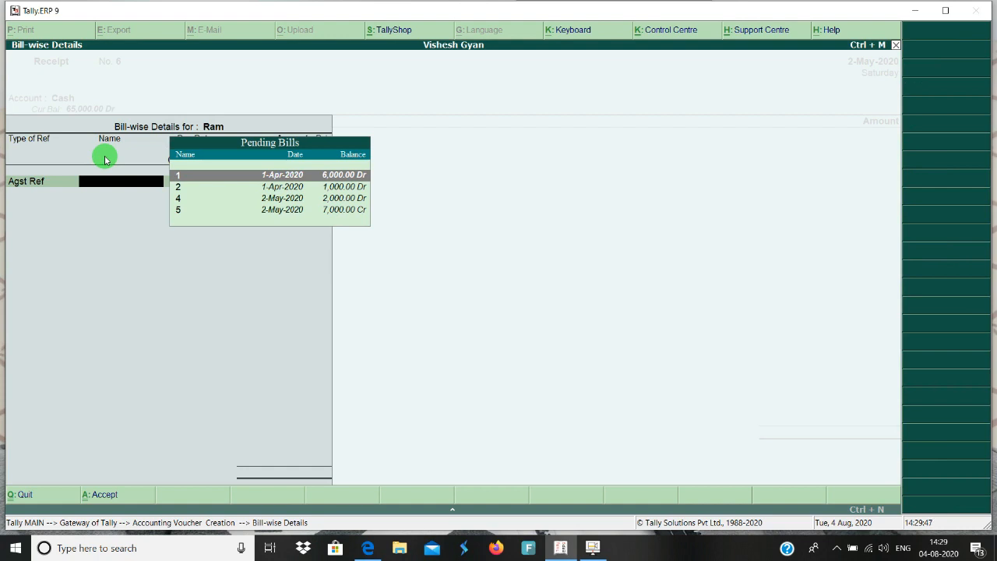
key("Down")
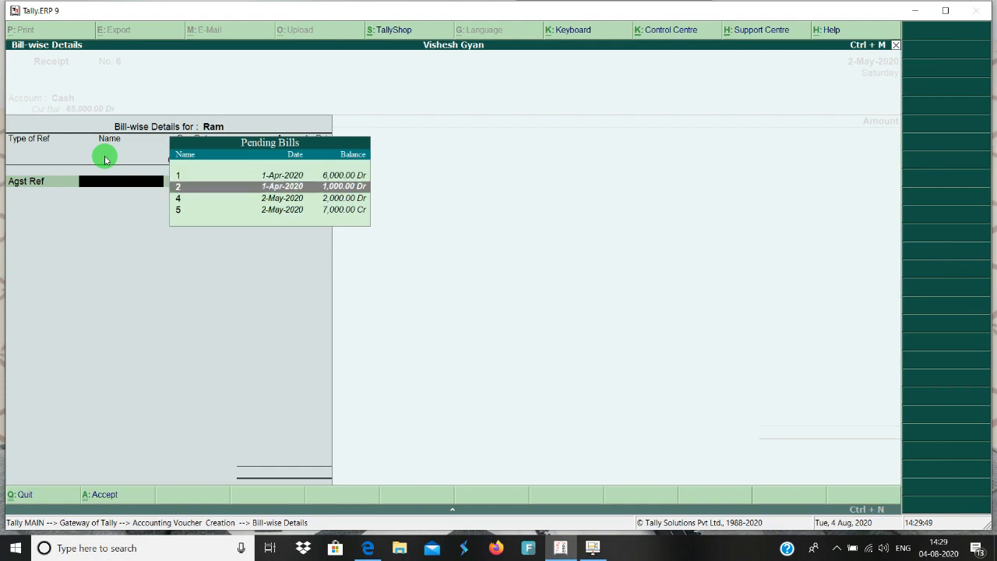
key("Down")
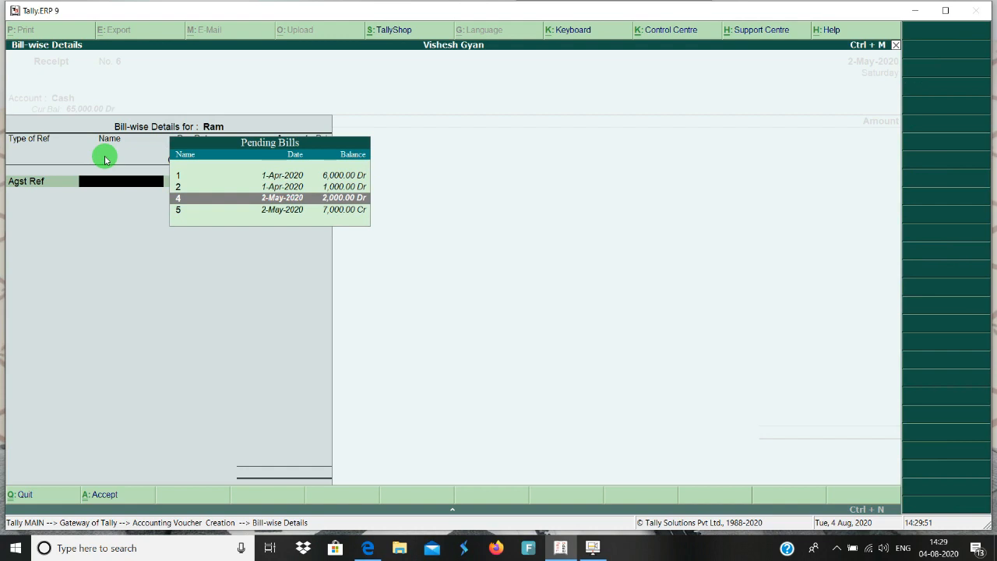
key("Return")
key("Return")
key("Return")
key("Return")
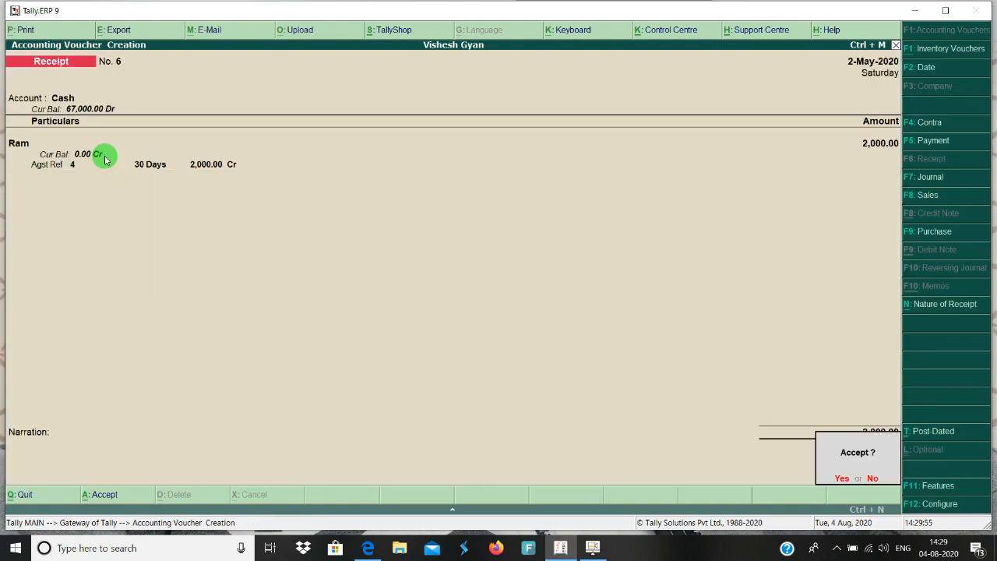
key("Return")
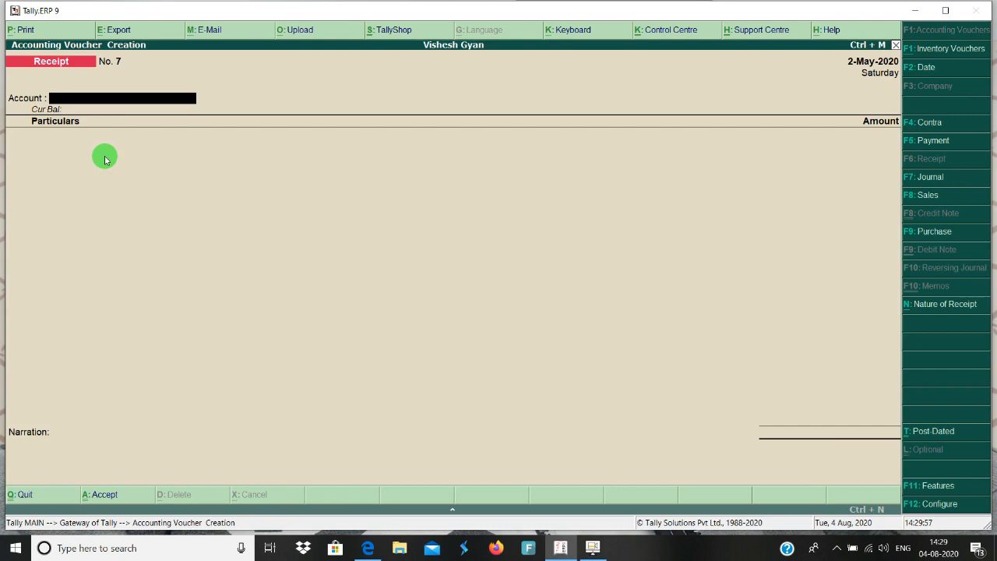
Step: Start another Cash receipt for the same customer, examine the remaining pending bills and adjustment methods, and back out of the bill-wise details
key("Return")
type("Ram")
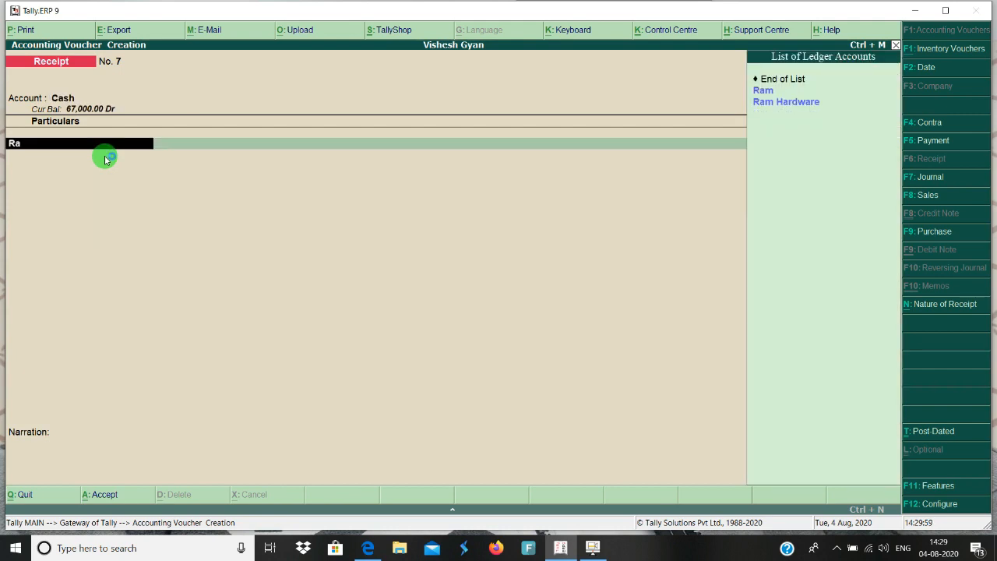
key("Return")
key("Return")
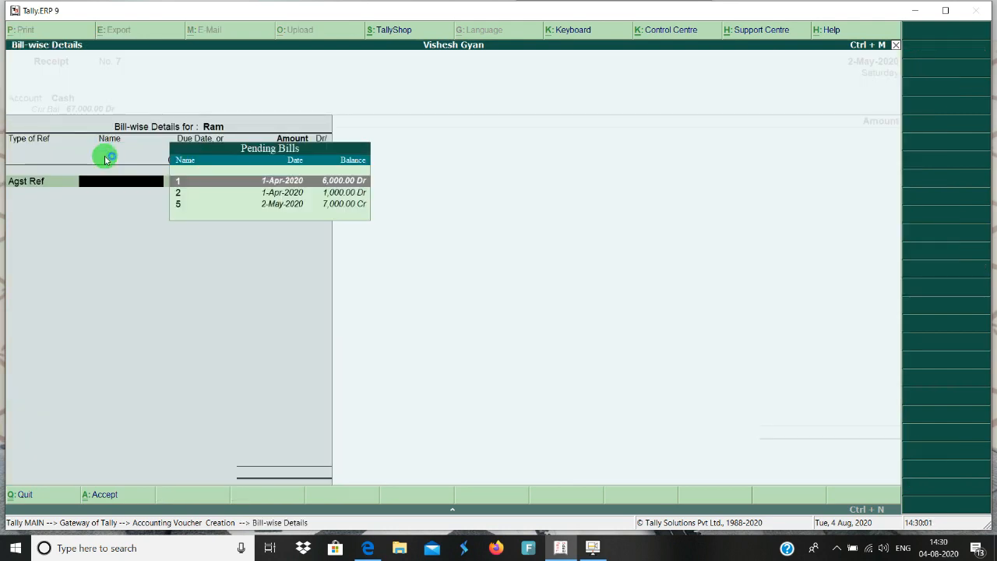
key("Escape")
key("Escape")
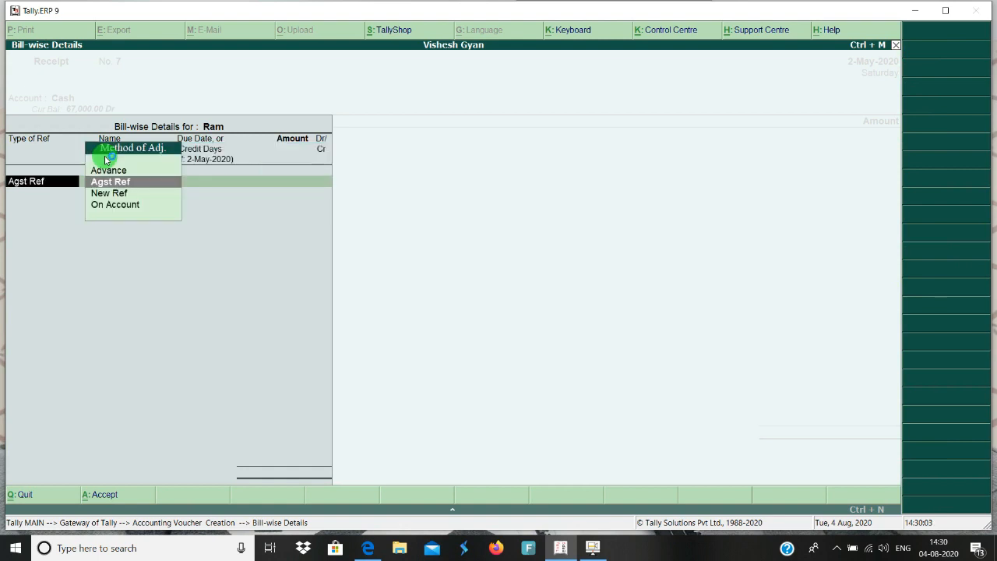
key("Return")
key("Return")
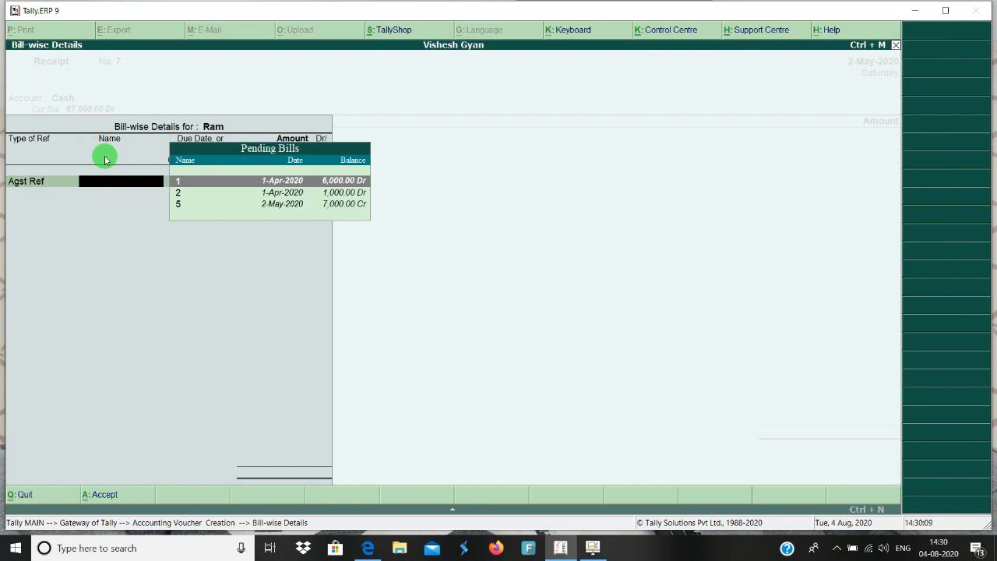
key("Escape")
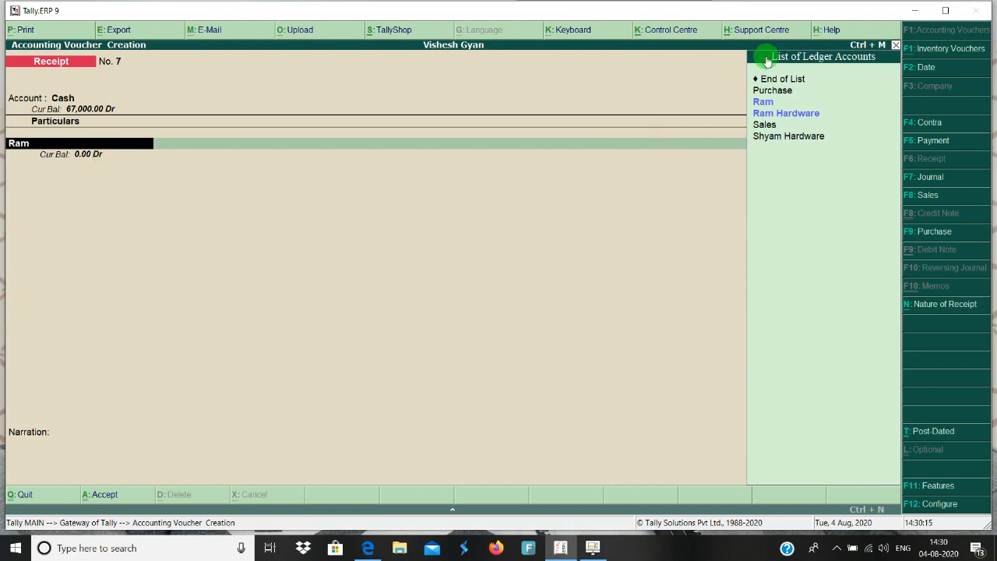
Step: Switch to a sales voucher with Ram Hardware as the party, leave the despatch and order details blank, and choose Sales as the sales ledger
left_click(941, 198)
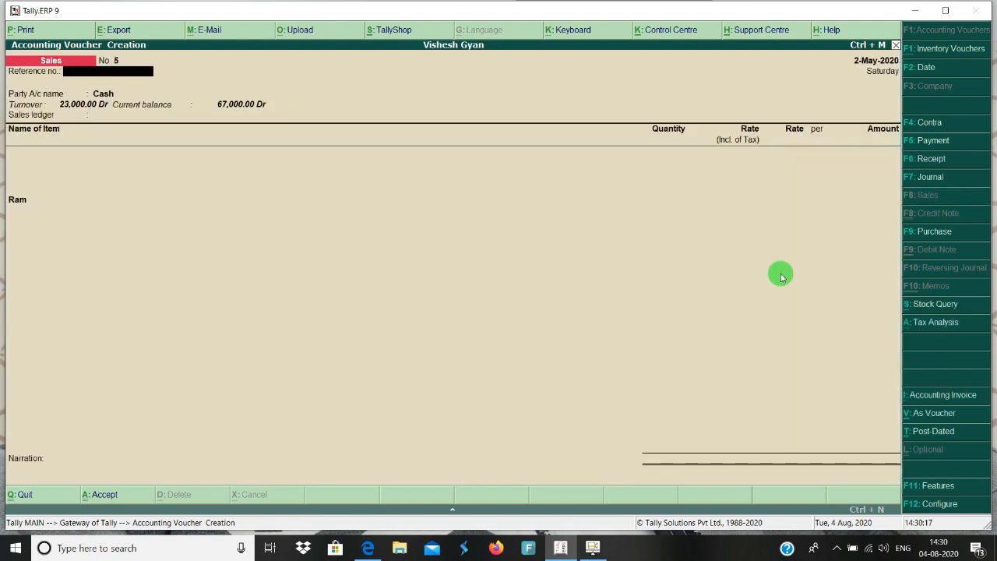
key("Return")
type("Ra")
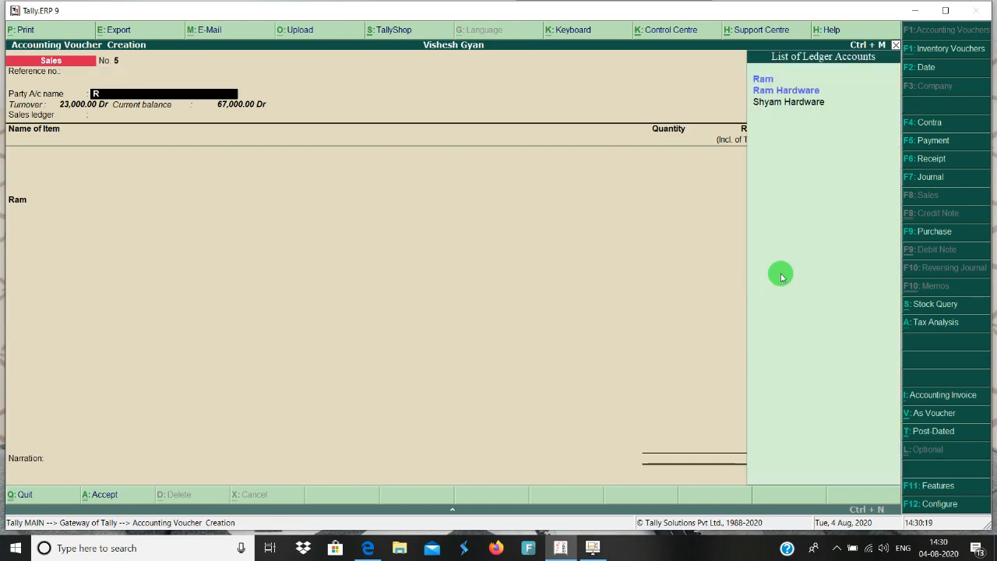
key("Down")
key("Return")
key("Return")
key("Return")
key("Return")
key("Return")
key("Return")
key("Return")
key("Return")
key("Return")
key("Return")
key("Return")
key("Return")
key("Return")
key("Return")
key("Return")
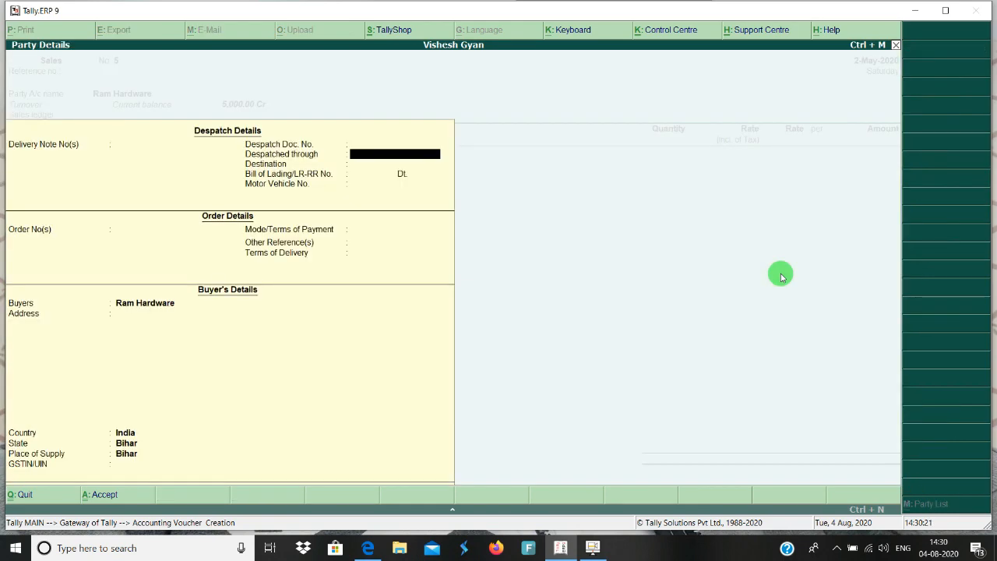
key("Return")
key("Return")
key("Return")
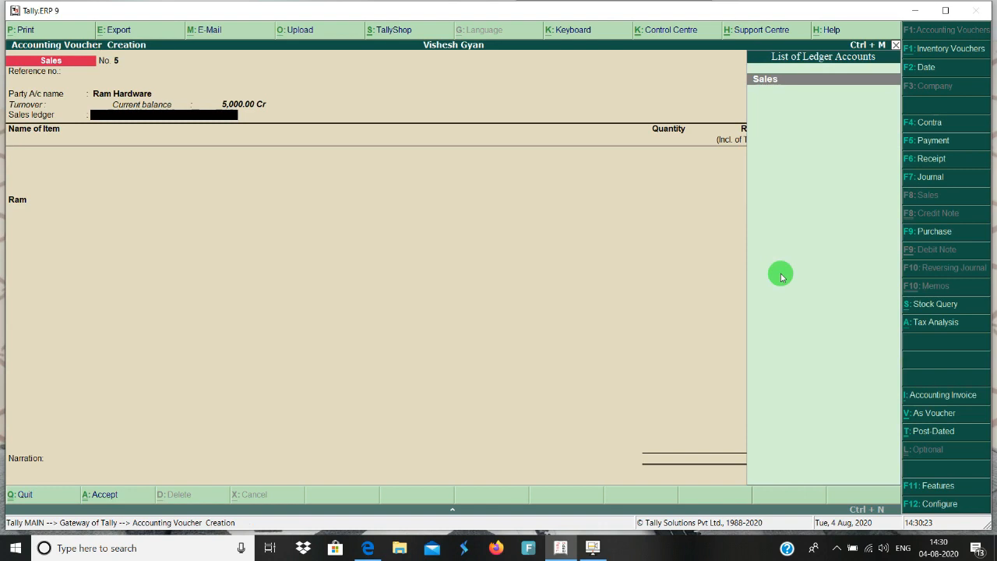
key("Return")
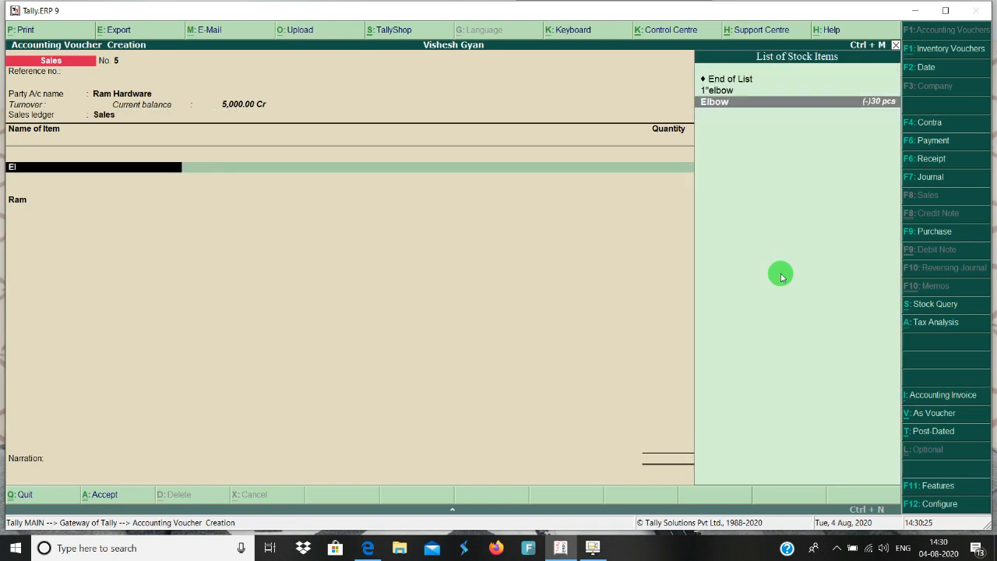
Step: Add 50 pcs of Elbow at a rate of 100.00 to the sales voucher and end the item list
key("Return")
key("Return")
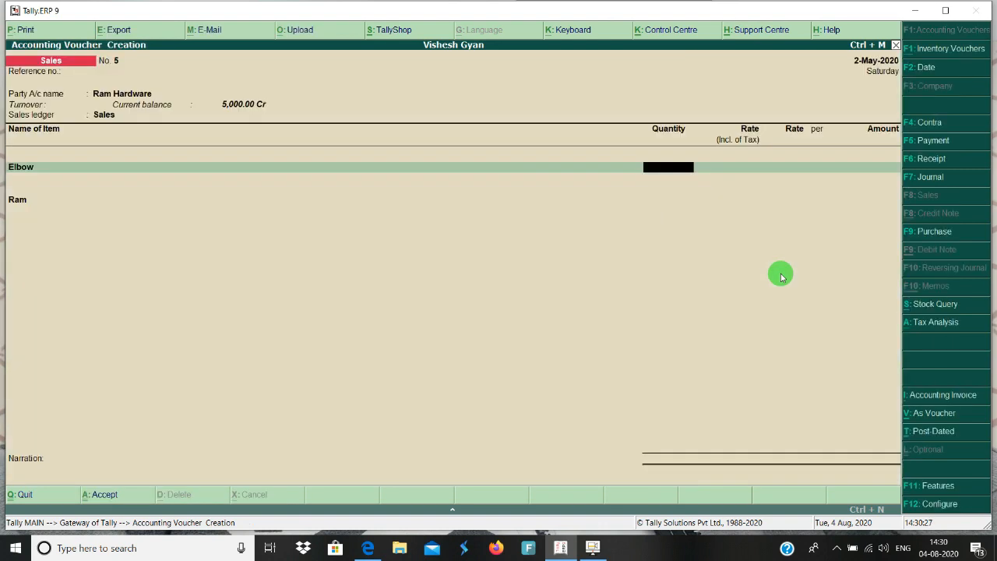
type("50")
key("Return")
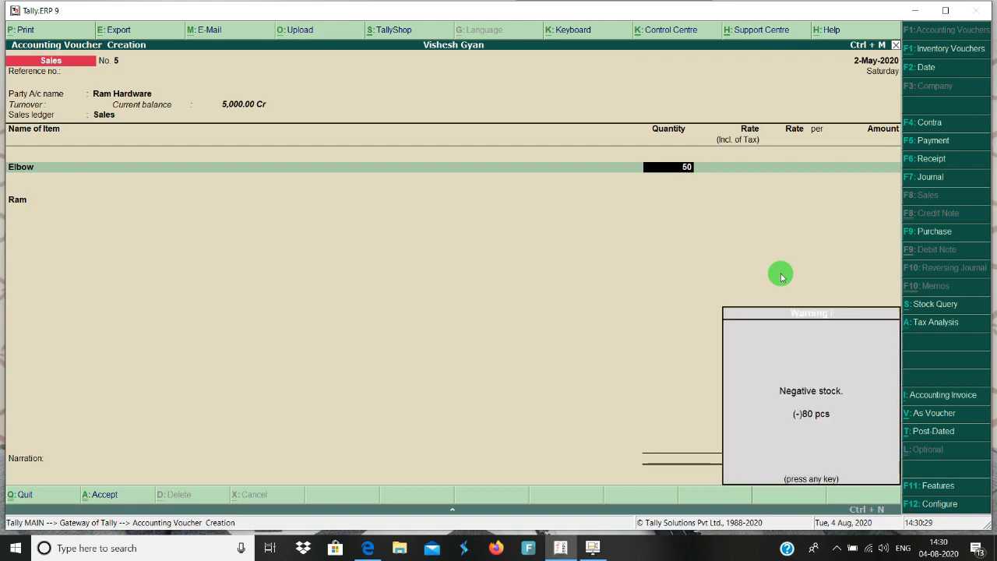
key("Return")
type("1")
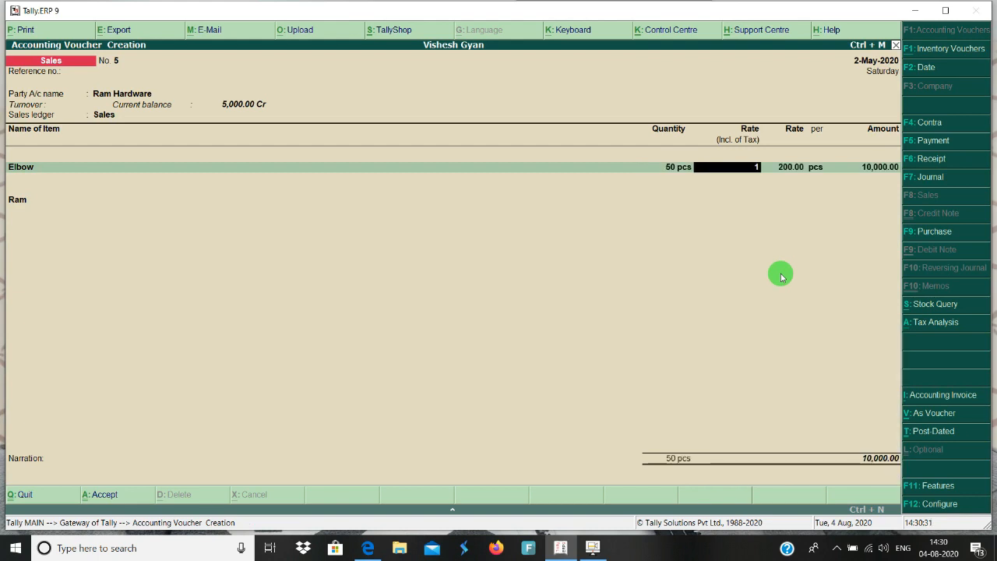
type("00")
key("Return")
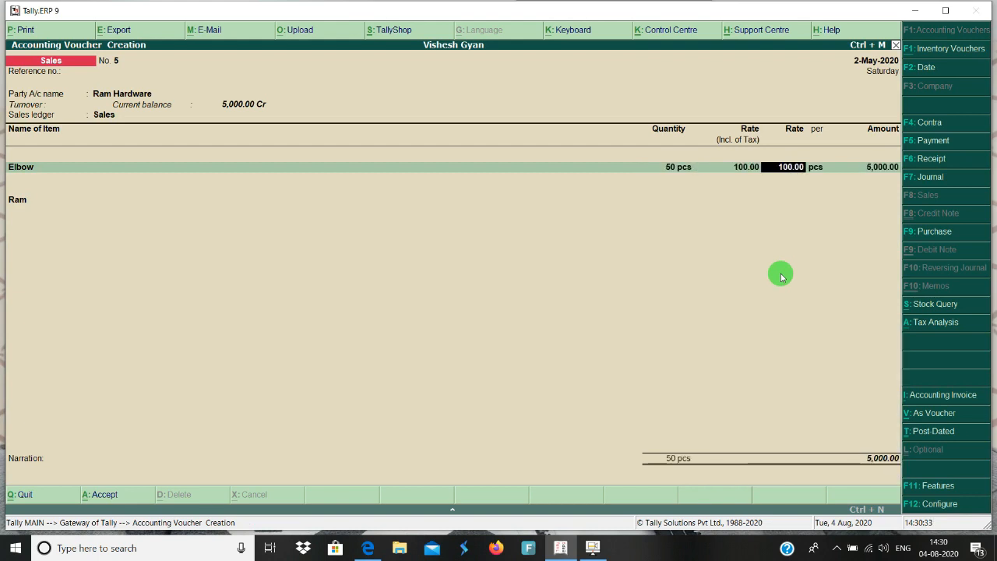
key("Return")
key("Return")
key("Return")
key("Return")
key("Return")
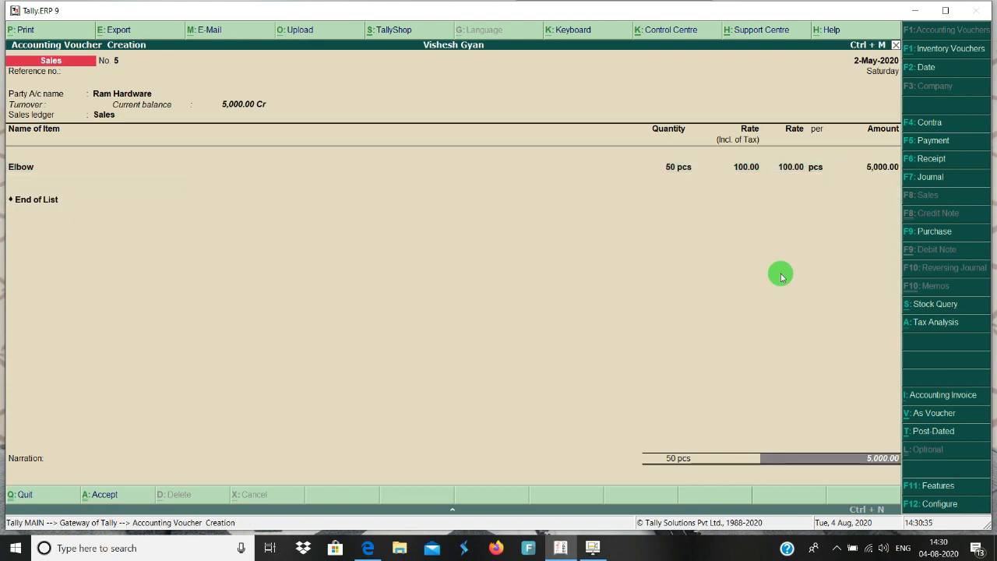
Step: Allocate the sale's 5,000.00 Dr for Ram Hardware as Agst Ref to pending bill 1 dated 1-Apr-2020
key("Return")
key("Return")
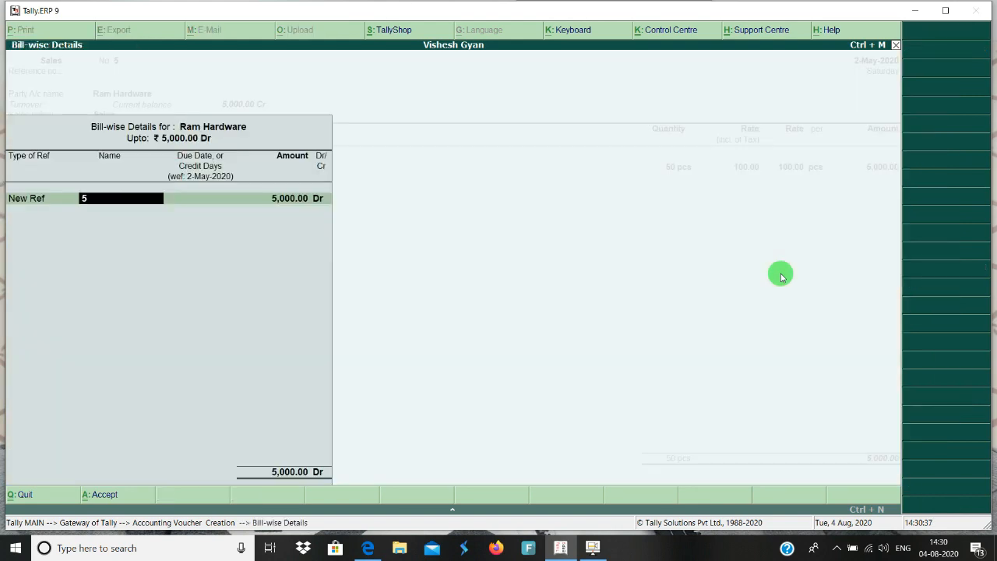
key("BackSpace")
key("Up")
key("Return")
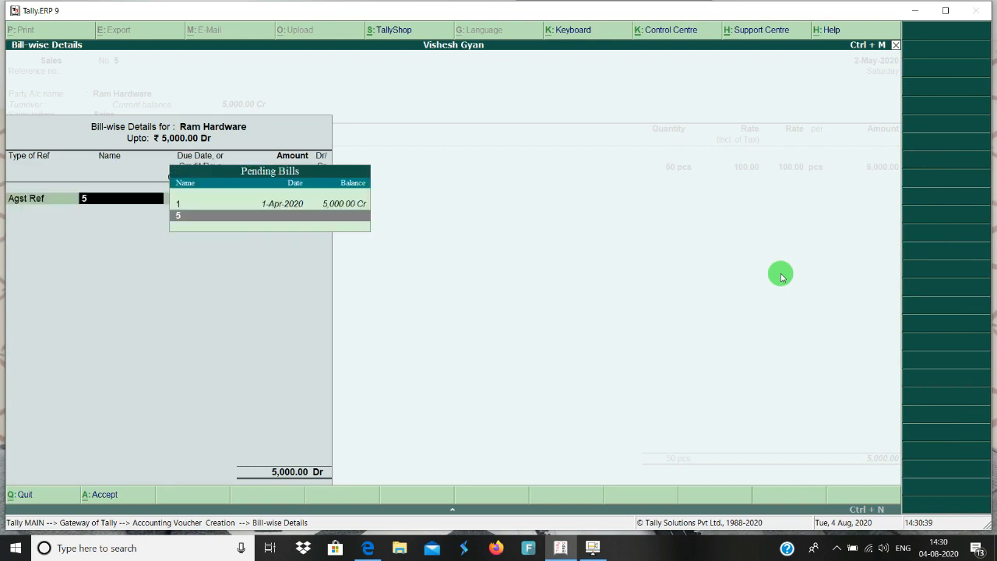
key("Up")
key("Return")
key("Return")
key("Return")
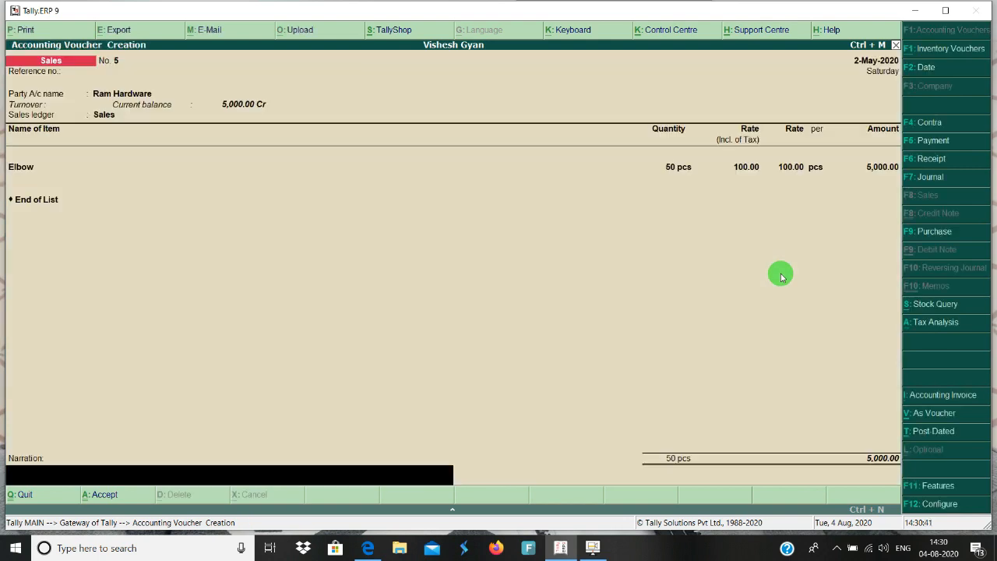
Step: Save the sales voucher with a blank narration and leave voucher entry for the Gateway of Tally
key("Return")
key("Return")
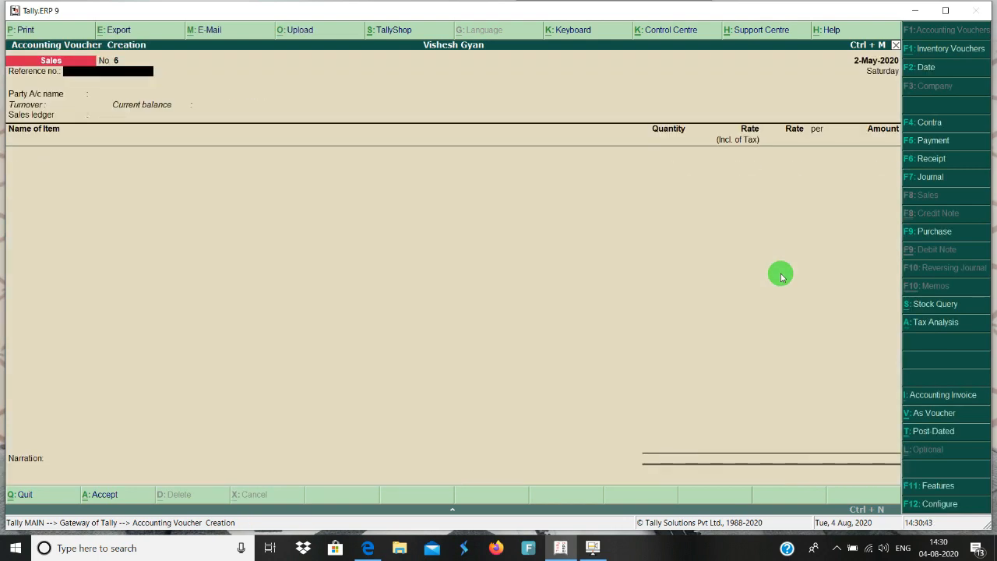
key("Escape")
key("Return")
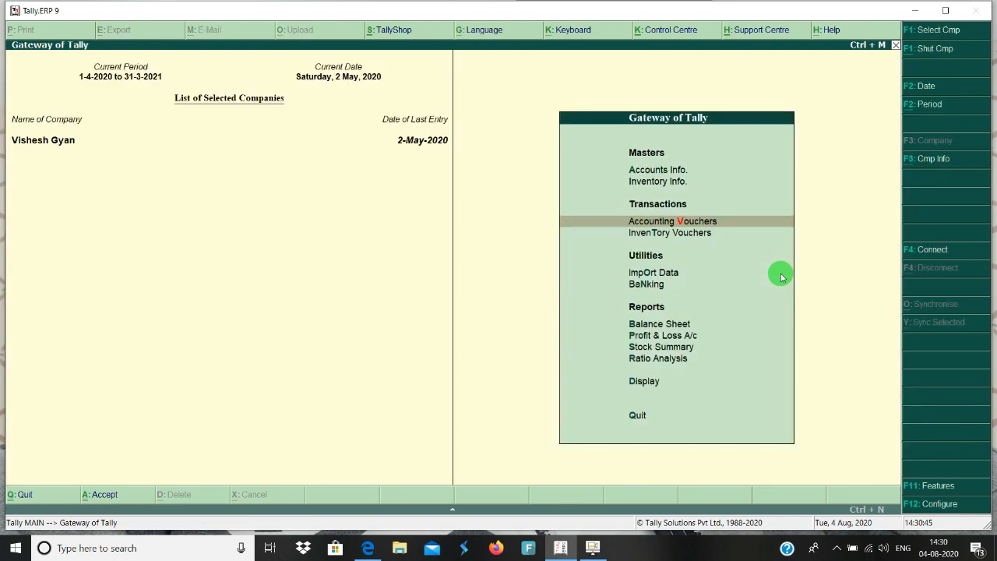